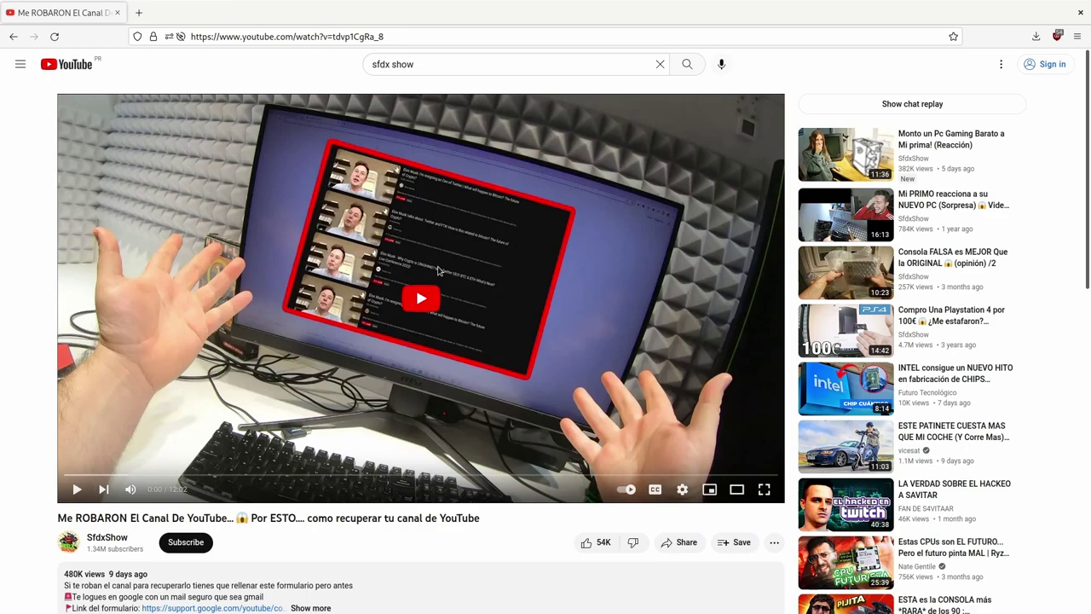
Bring up the window overview showing the YouTube page beside the NoMachine Windows 10 session
{"action": "key", "text": "super"}
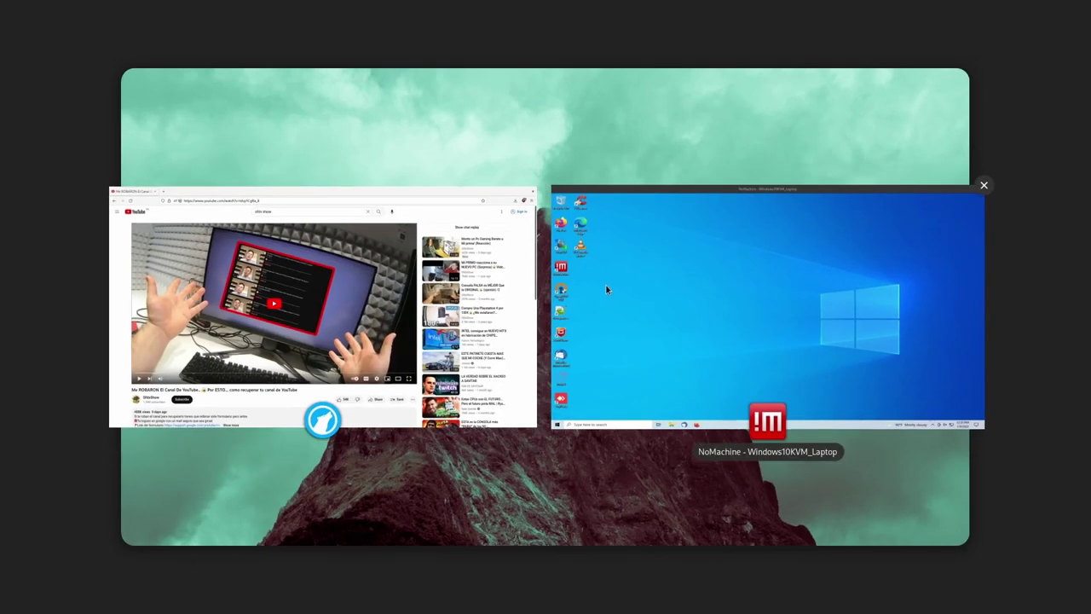
On the remote Windows 10 desktop, search 'disk' and launch Create and format hard disk partitions
{"action": "left_click", "coordinate": [606, 289]}
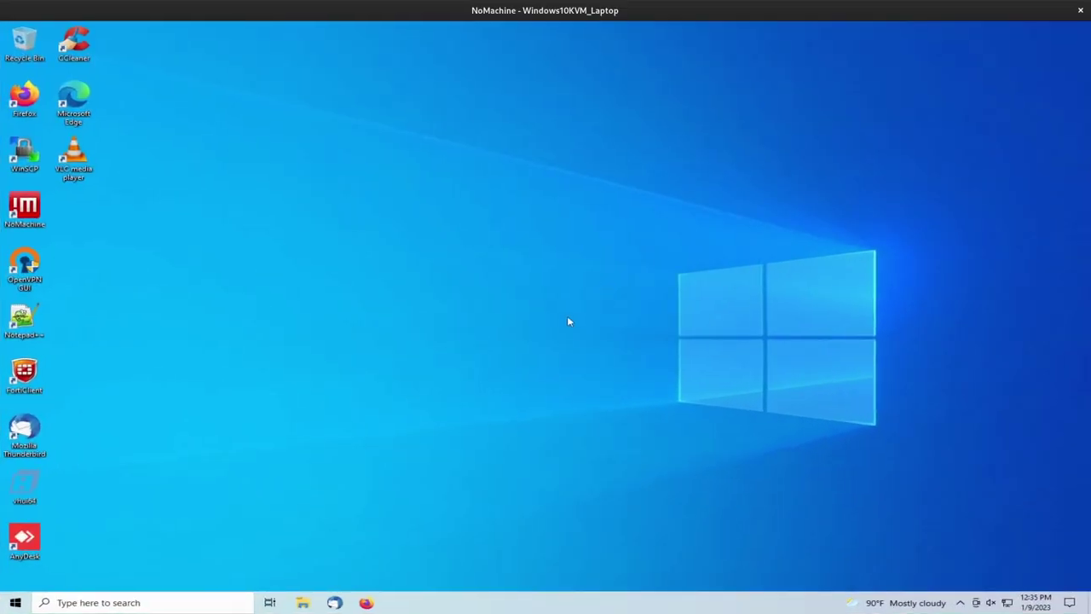
{"action": "left_click", "coordinate": [227, 607]}
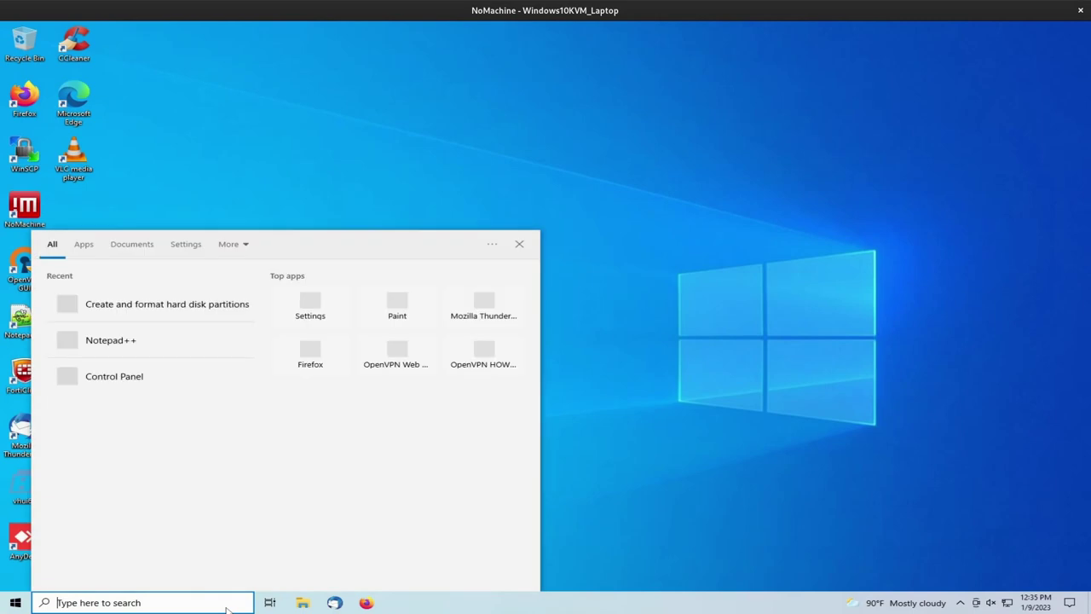
{"action": "type", "text": "dis="}
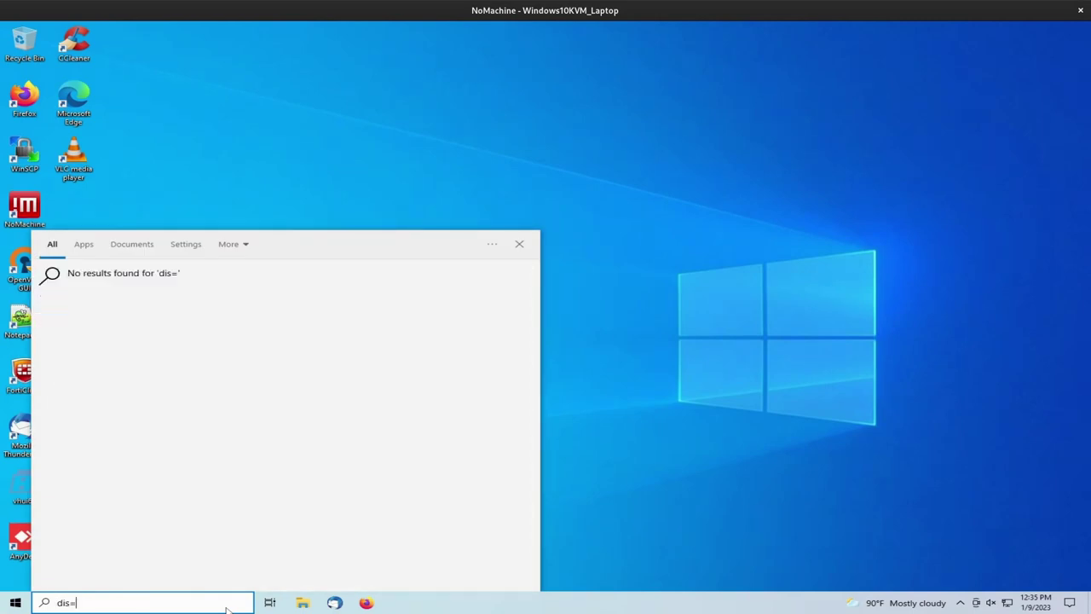
{"action": "key", "text": "BackSpace"}
{"action": "key", "text": "BackSpace"}
{"action": "key", "text": "BackSpace"}
{"action": "type", "text": "isk"}
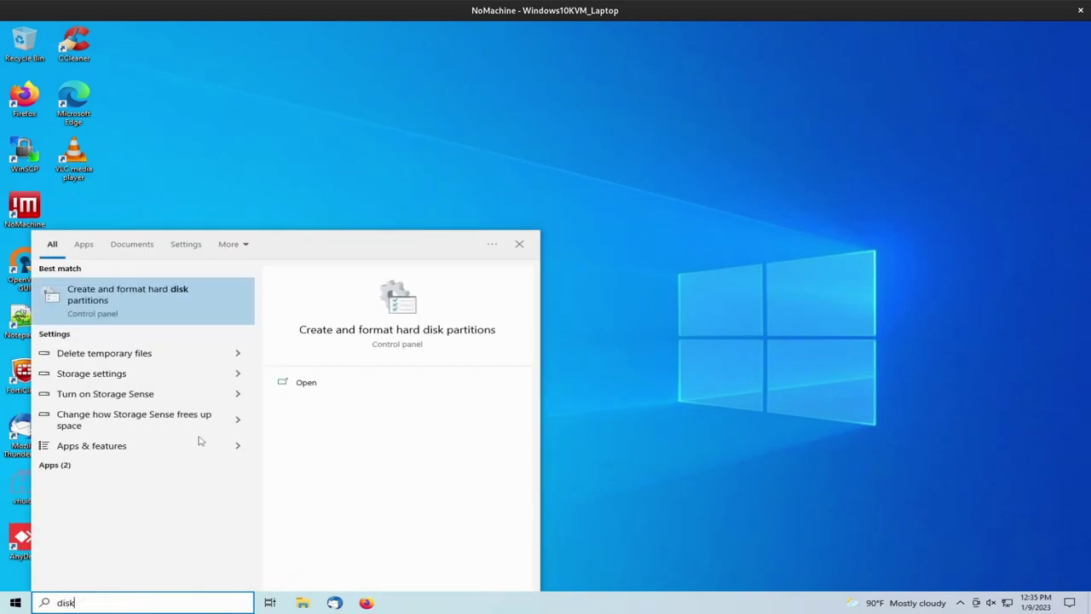
{"action": "left_click", "coordinate": [146, 321]}
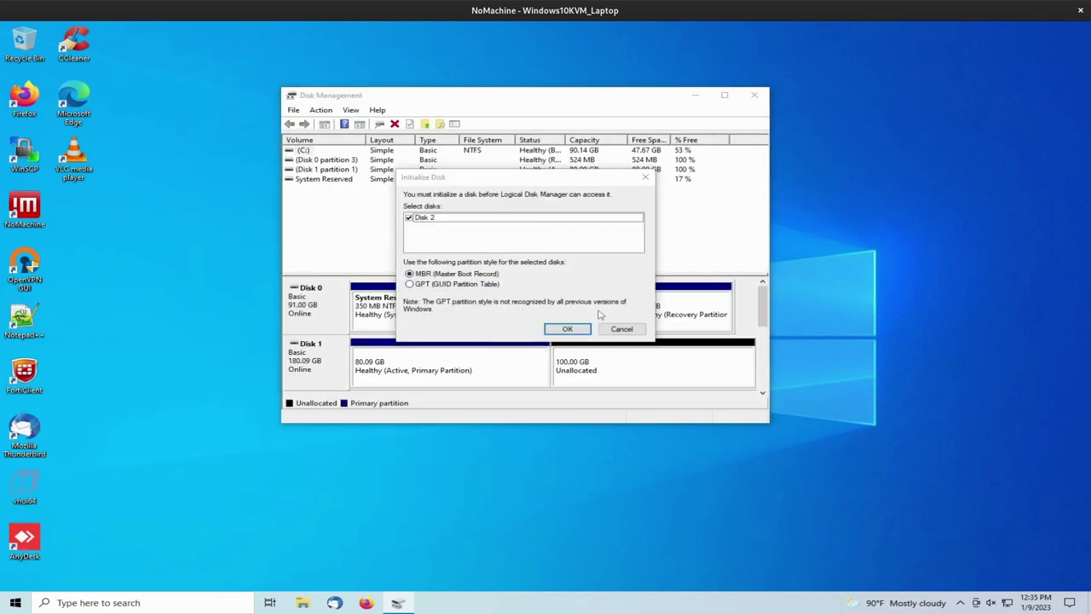
Initialize Disk 2 as GPT and enlarge the window to show its 19.98 GB unallocated space
{"action": "left_click", "coordinate": [439, 220]}
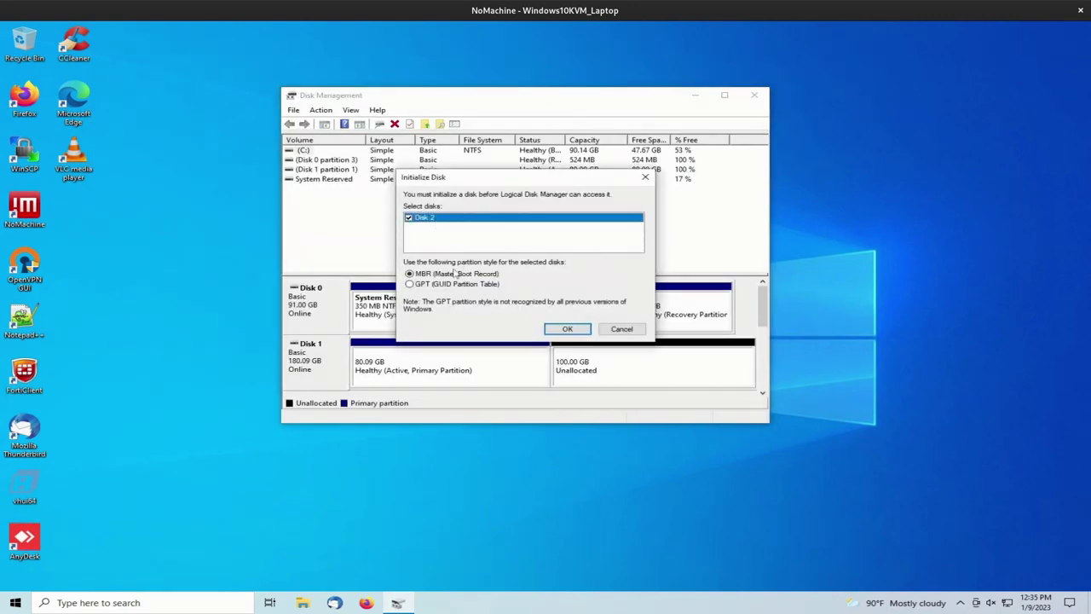
{"action": "left_click", "coordinate": [433, 287]}
{"action": "left_click", "coordinate": [568, 330]}
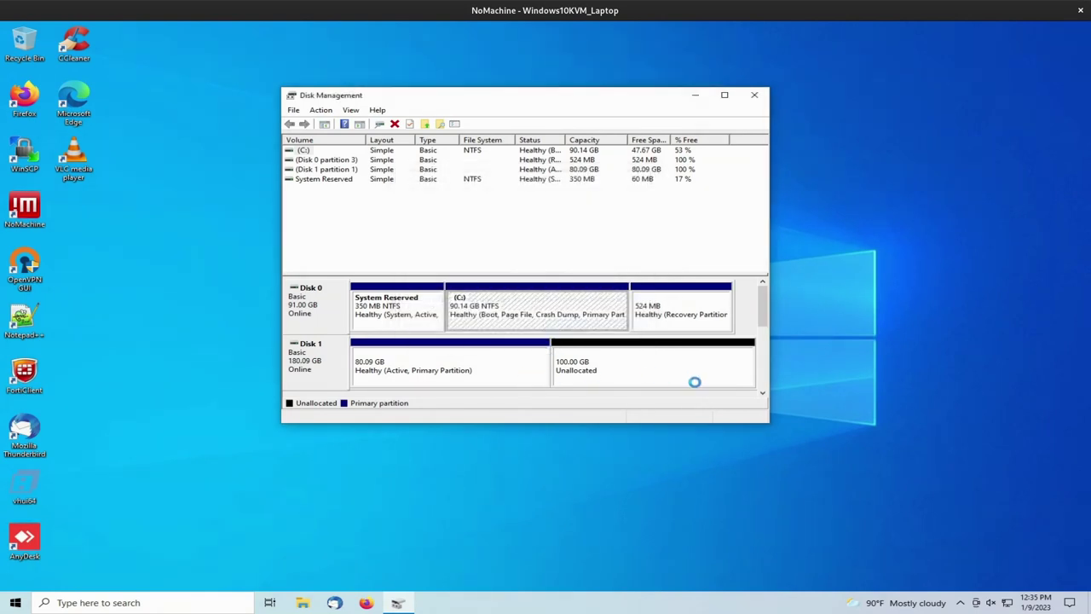
{"action": "left_click_drag", "start_coordinate": [760, 422], "coordinate": [760, 546]}
{"action": "left_click", "coordinate": [413, 430]}
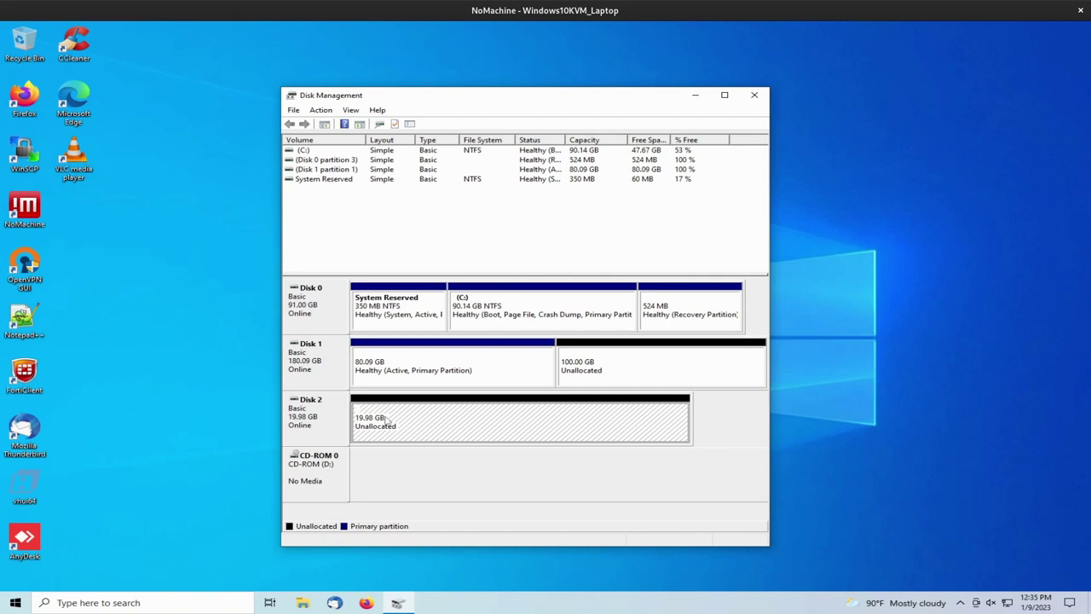
Start a New Simple Volume on Disk 2, keeping the full 20462 MB size and drive letter E
{"action": "right_click", "coordinate": [385, 418]}
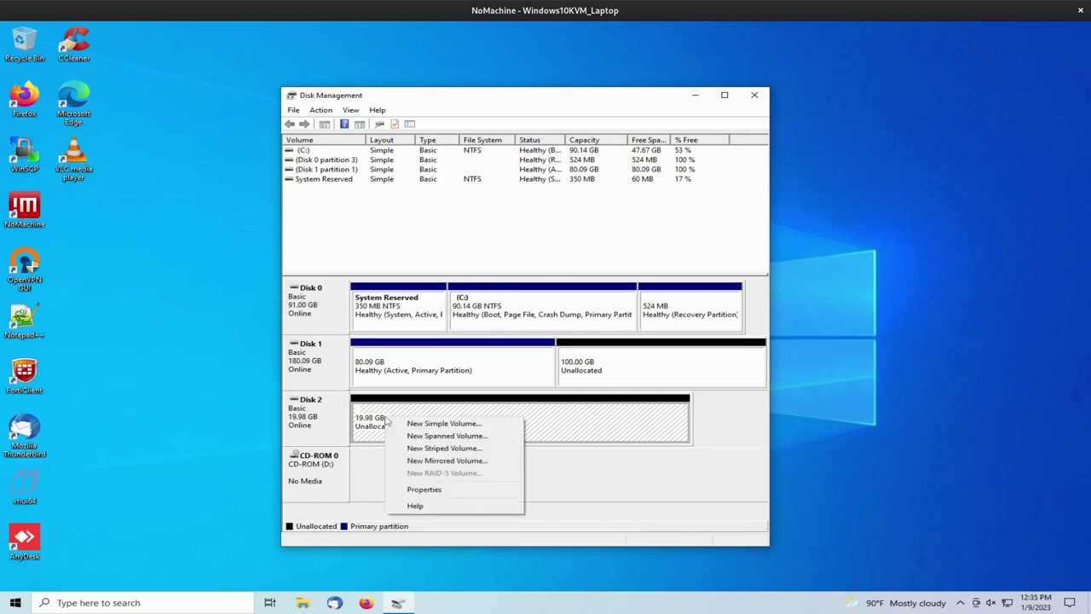
{"action": "left_click", "coordinate": [415, 425]}
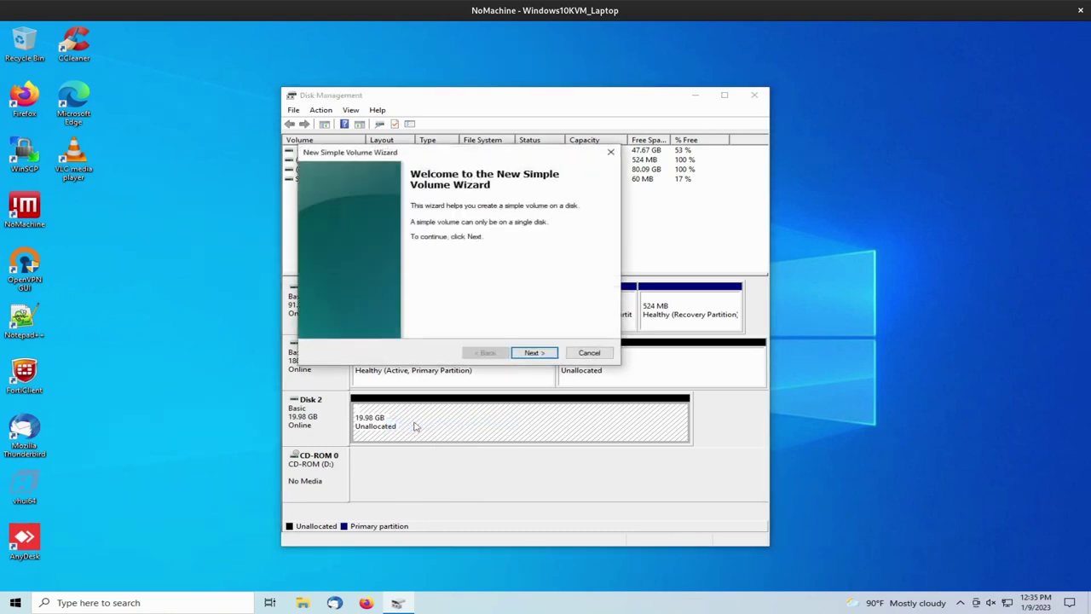
{"action": "left_click", "coordinate": [535, 352]}
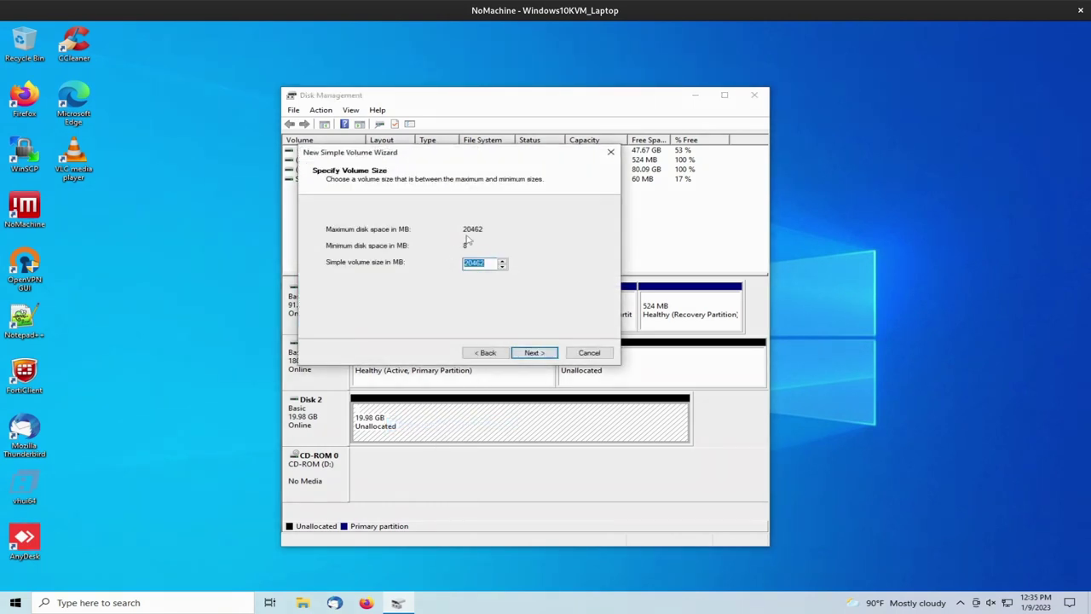
{"action": "left_click", "coordinate": [535, 352]}
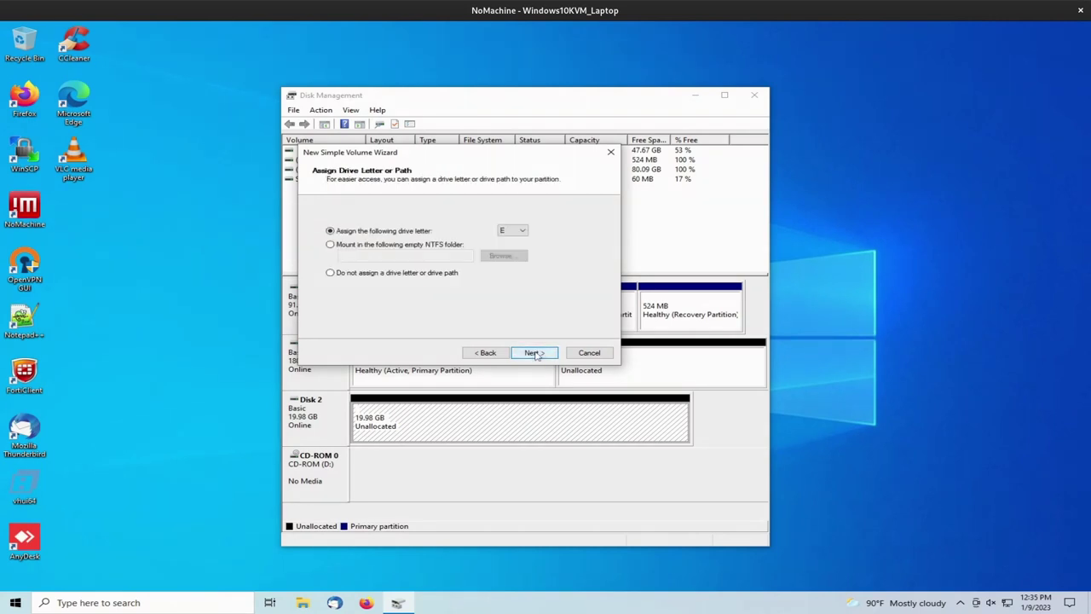
{"action": "left_click", "coordinate": [520, 232]}
{"action": "left_click", "coordinate": [515, 234]}
{"action": "left_click", "coordinate": [543, 352]}
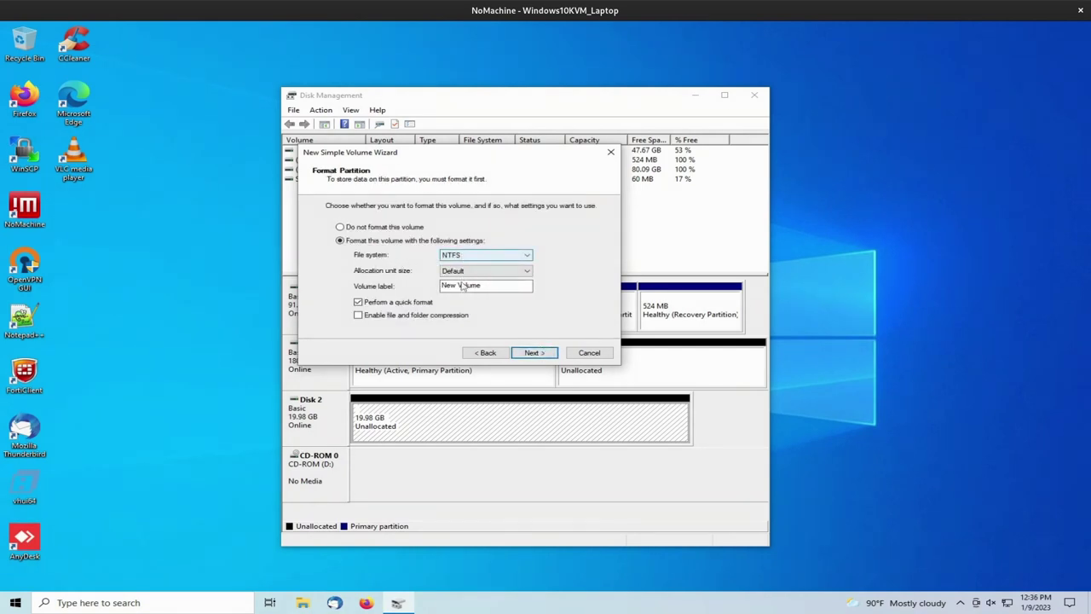
Set the volume label to DATA and finish the wizard
{"action": "left_click", "coordinate": [480, 285]}
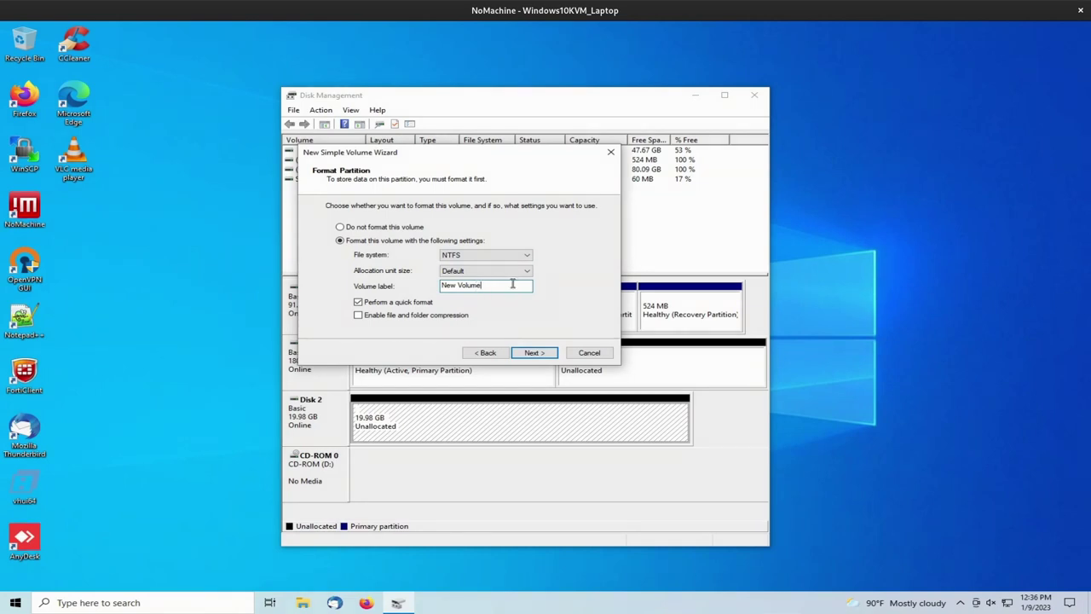
{"action": "key", "text": "BackSpace"}
{"action": "key", "text": "BackSpace"}
{"action": "key", "text": "BackSpace"}
{"action": "key", "text": "BackSpace"}
{"action": "key", "text": "BackSpace"}
{"action": "key", "text": "BackSpace"}
{"action": "key", "text": "BackSpace"}
{"action": "key", "text": "BackSpace"}
{"action": "key", "text": "BackSpace"}
{"action": "type", "text": "DATA"}
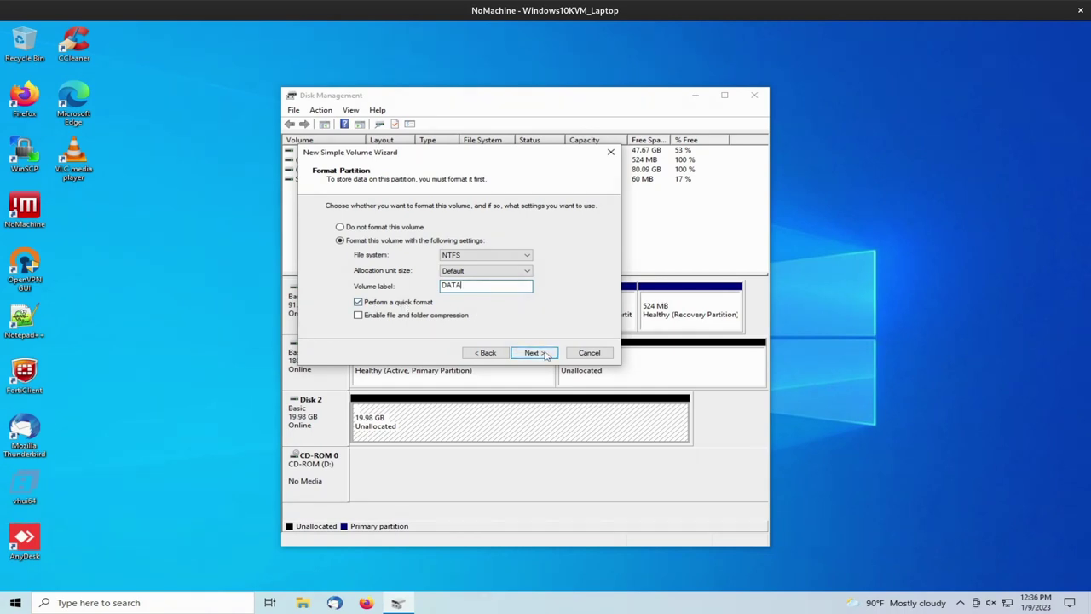
{"action": "left_click", "coordinate": [546, 355]}
{"action": "left_click", "coordinate": [541, 353]}
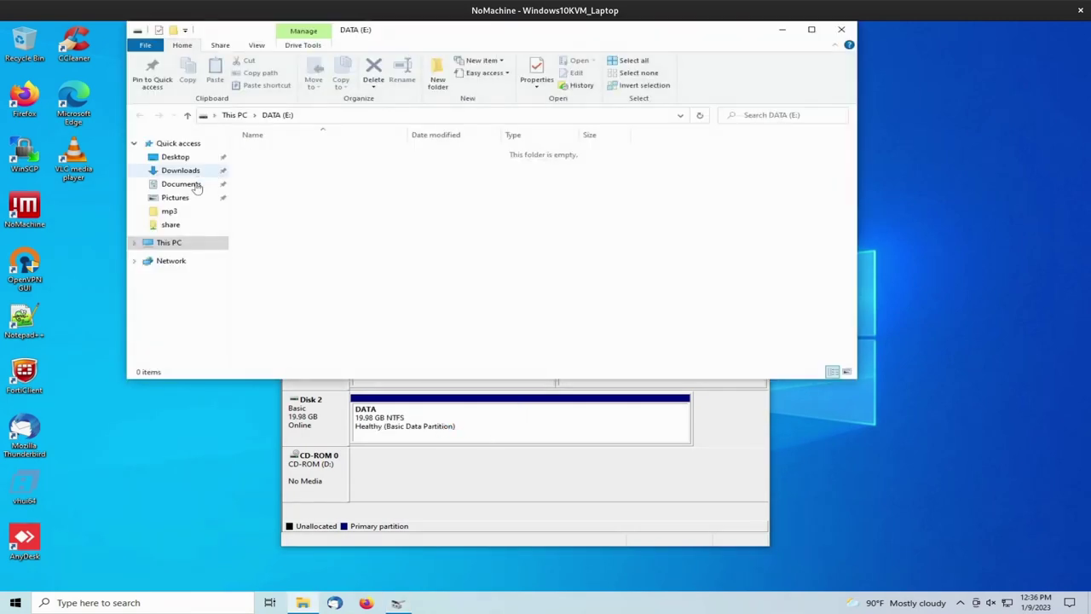
Open the network share on \\10.44.1.1 in File Explorer
{"action": "left_click", "coordinate": [170, 242]}
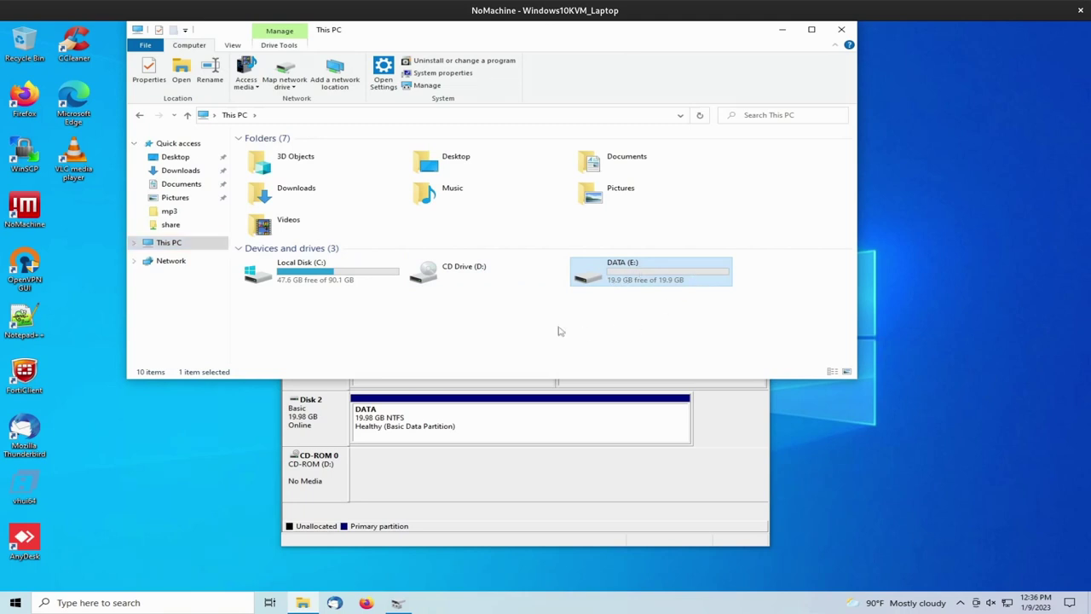
{"action": "left_click", "coordinate": [254, 115]}
{"action": "type", "text": "\\\\10.4"}
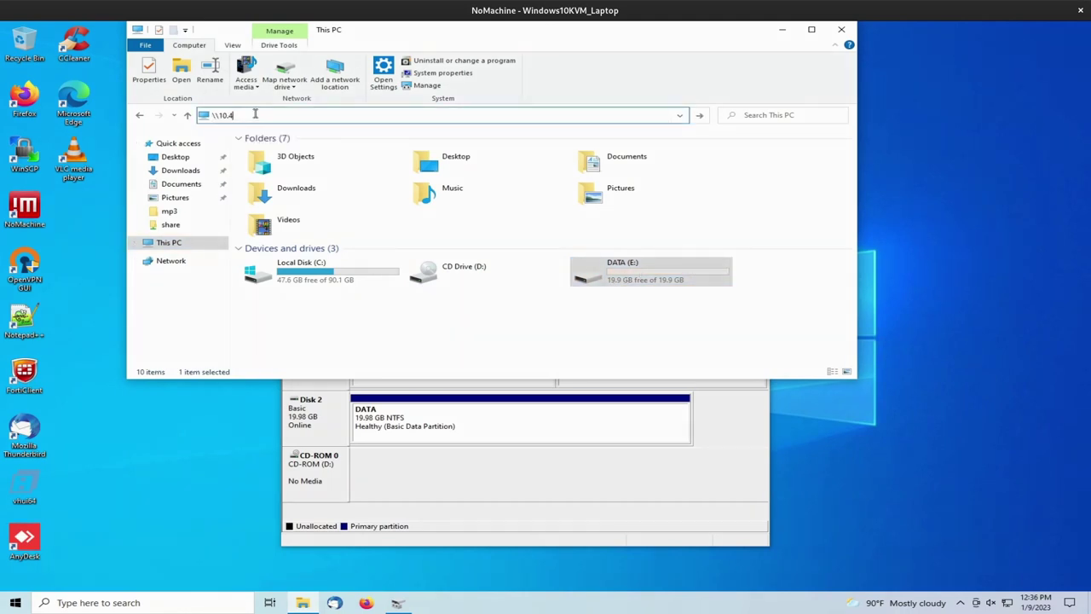
{"action": "type", "text": "4."}
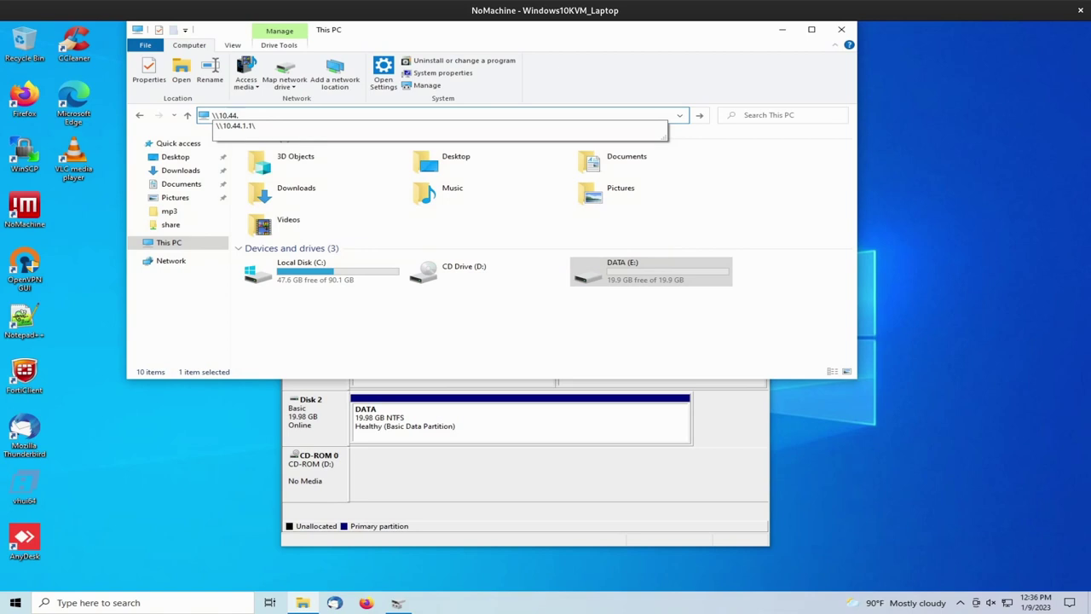
{"action": "key", "text": "Down"}
{"action": "key", "text": "Return"}
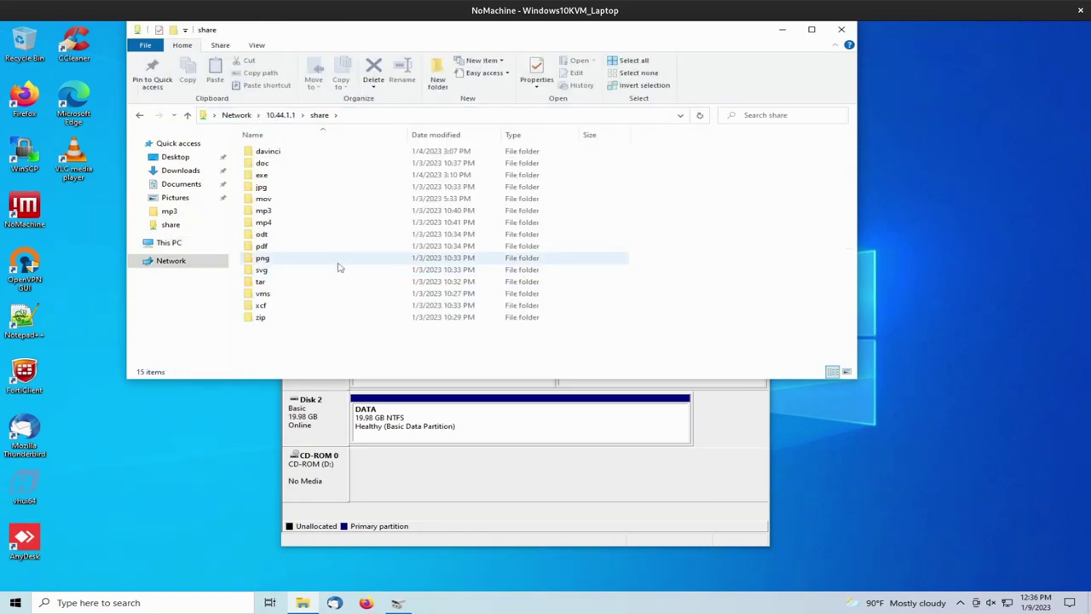
Select all folders in the share and check their total size in Properties
{"action": "key", "text": "j"}
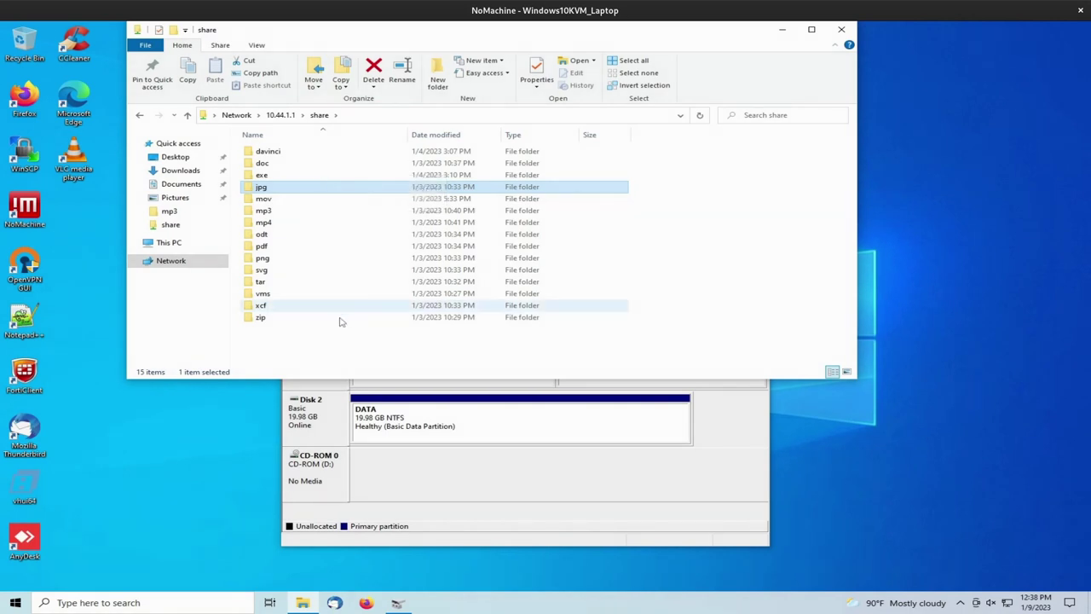
{"action": "left_click_drag", "start_coordinate": [323, 344], "coordinate": [257, 149]}
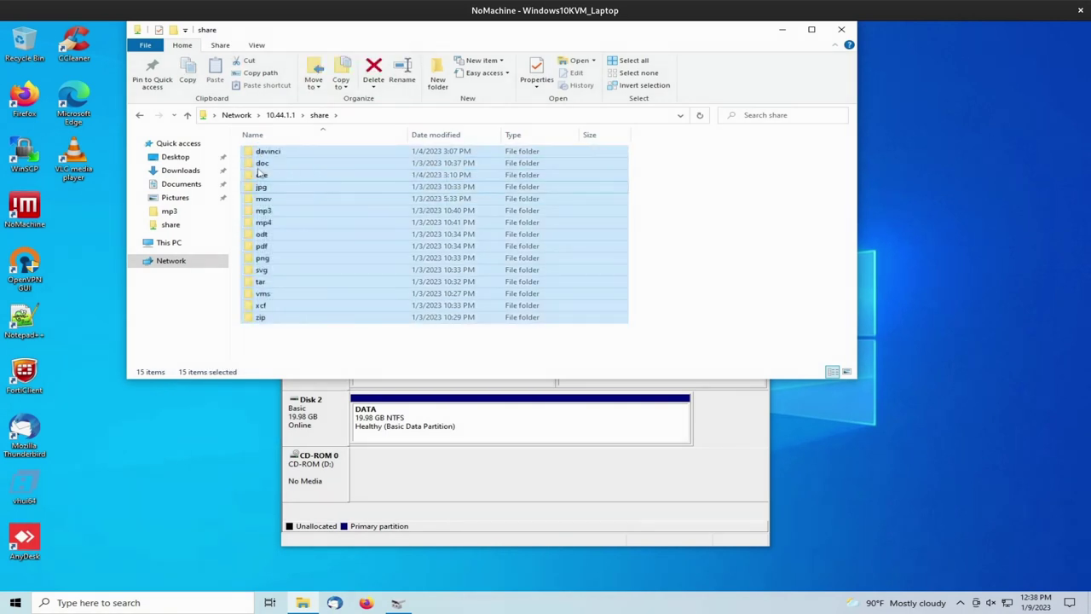
{"action": "right_click", "coordinate": [258, 169]}
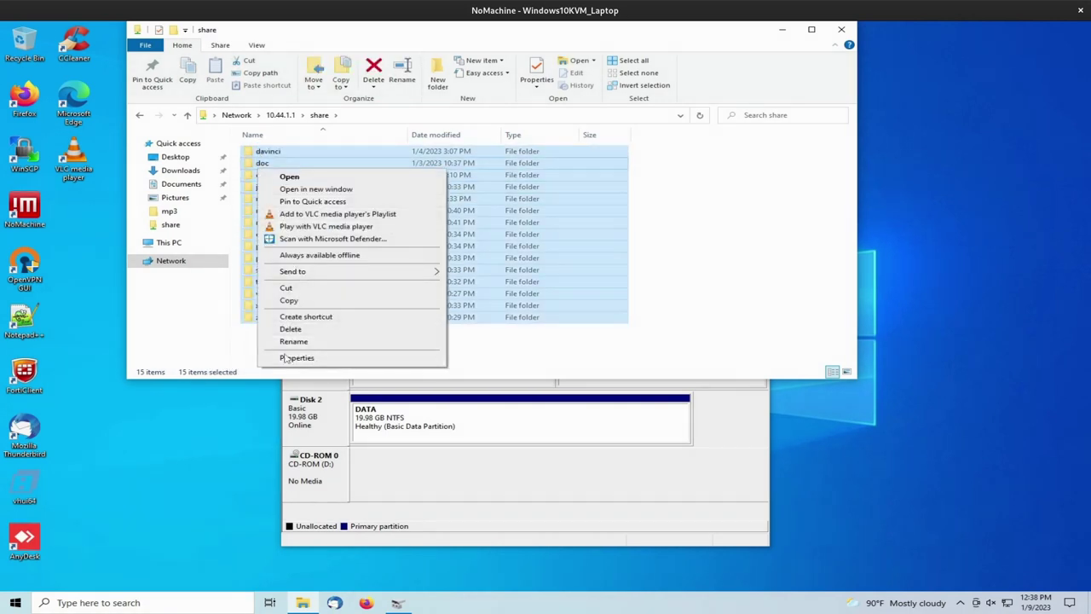
{"action": "left_click", "coordinate": [298, 358]}
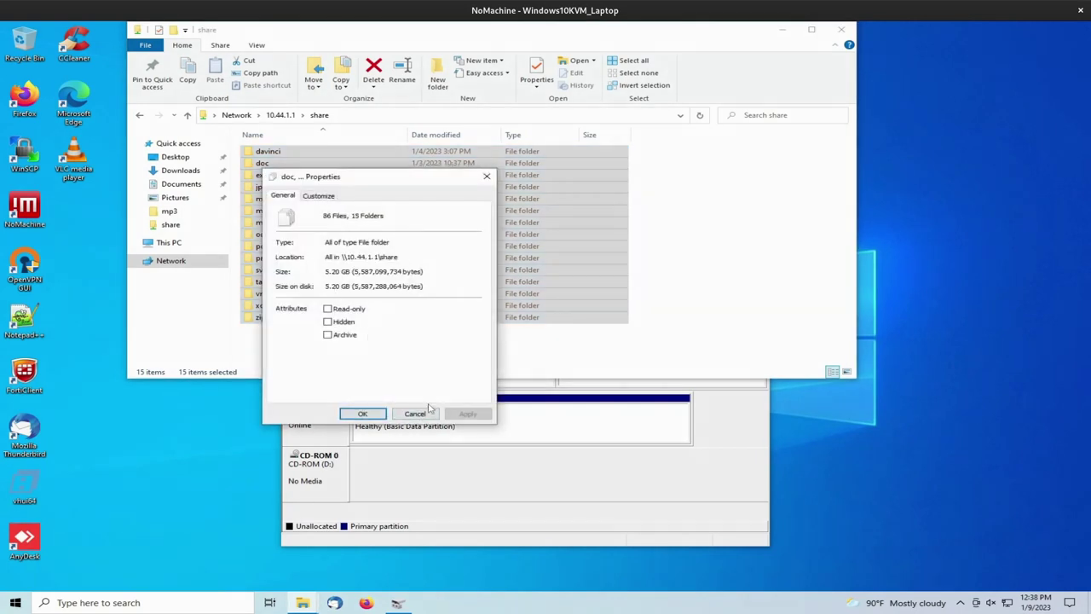
{"action": "left_click", "coordinate": [417, 414]}
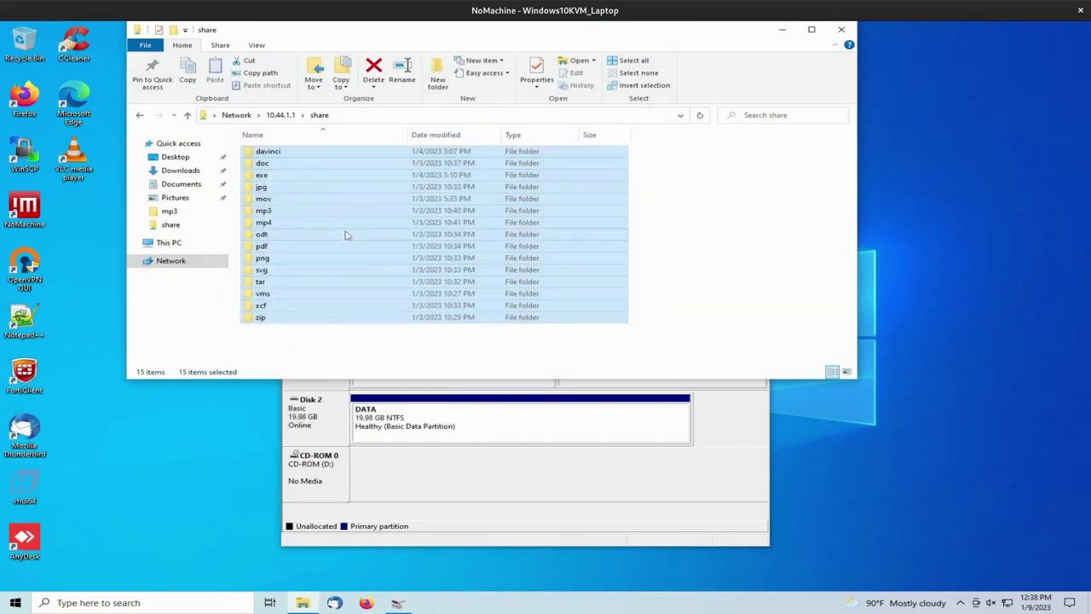
Copy the 15 folders and paste them into the DATA (E:) drive
{"action": "right_click", "coordinate": [345, 233]}
{"action": "left_click", "coordinate": [376, 363]}
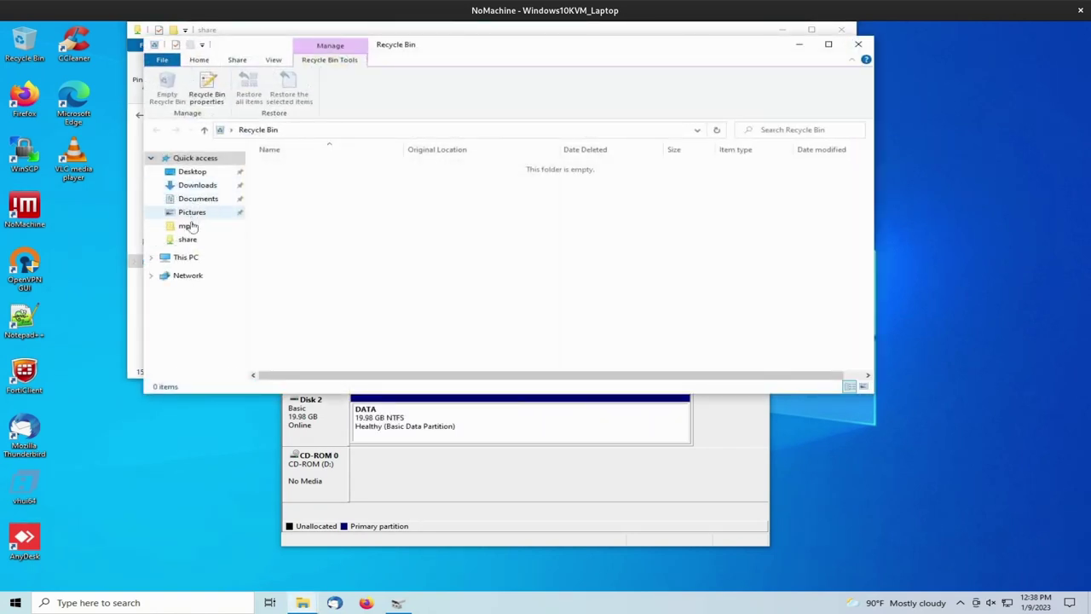
{"action": "right_click", "coordinate": [359, 275]}
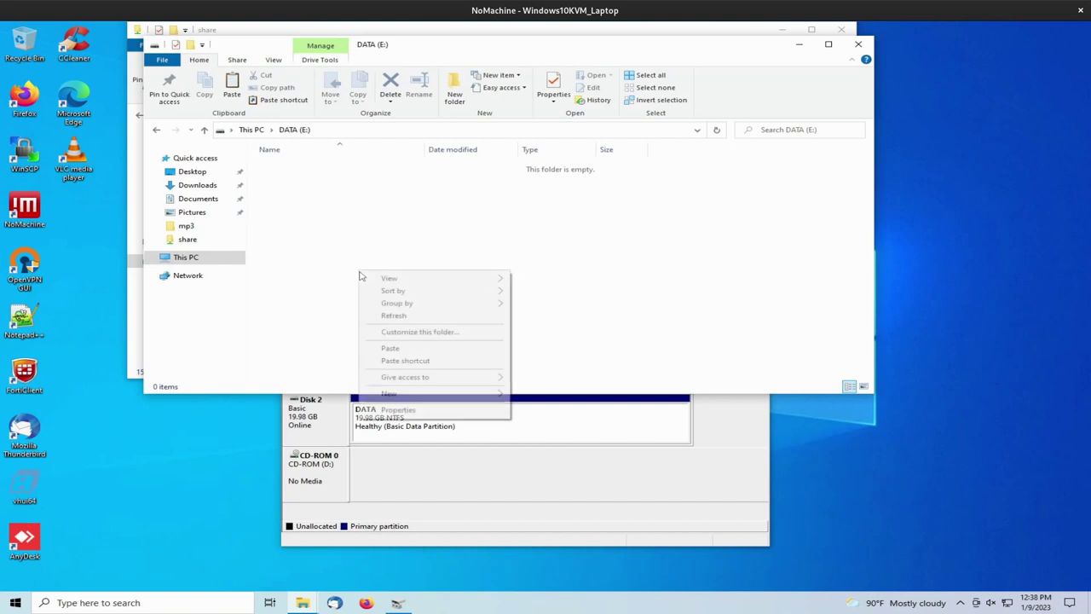
{"action": "left_click", "coordinate": [388, 348]}
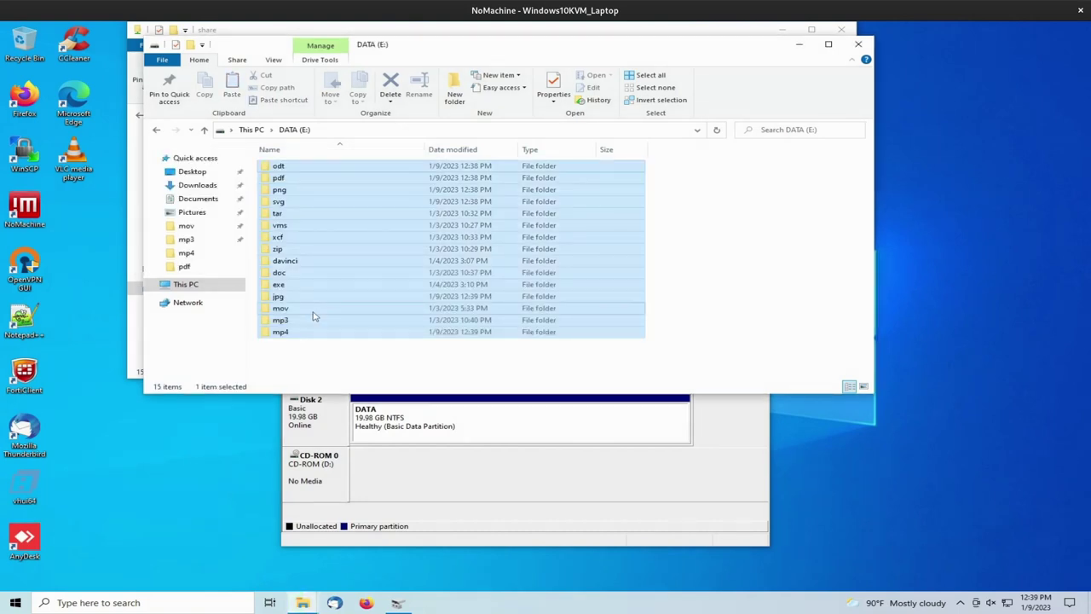
Return to the drive list and view the DATA (E:) drive's properties
{"action": "left_click", "coordinate": [196, 284]}
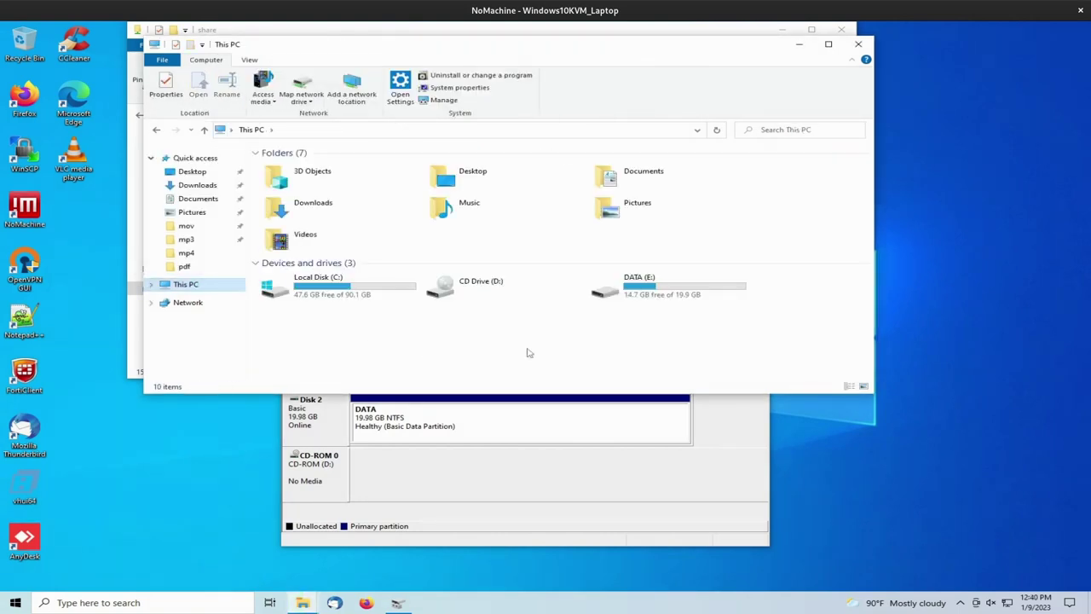
{"action": "right_click", "coordinate": [681, 299]}
{"action": "left_click", "coordinate": [661, 294]}
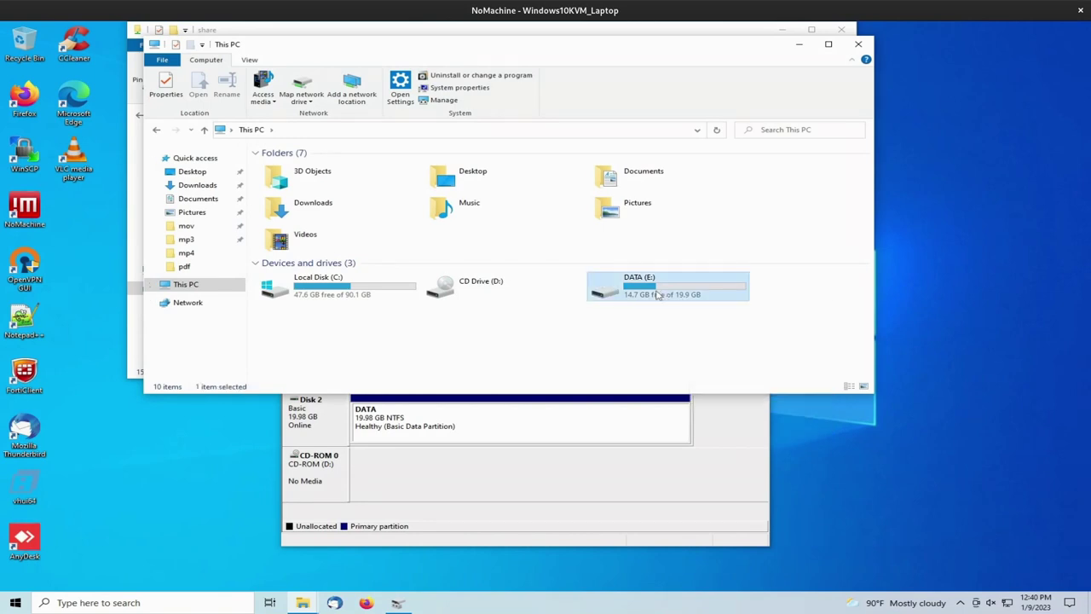
{"action": "right_click", "coordinate": [657, 291]}
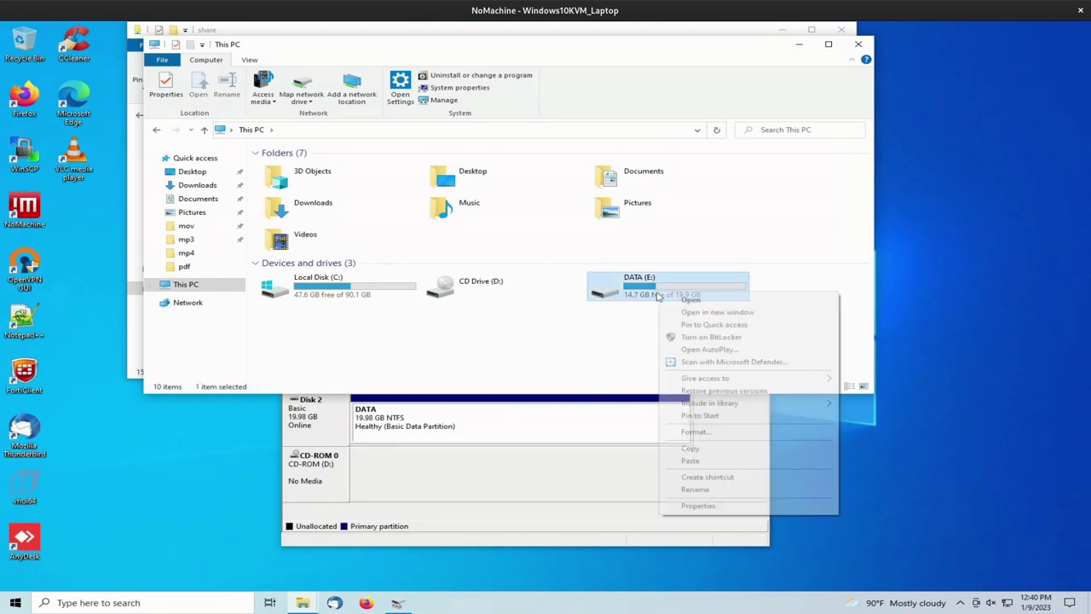
{"action": "left_click", "coordinate": [696, 505]}
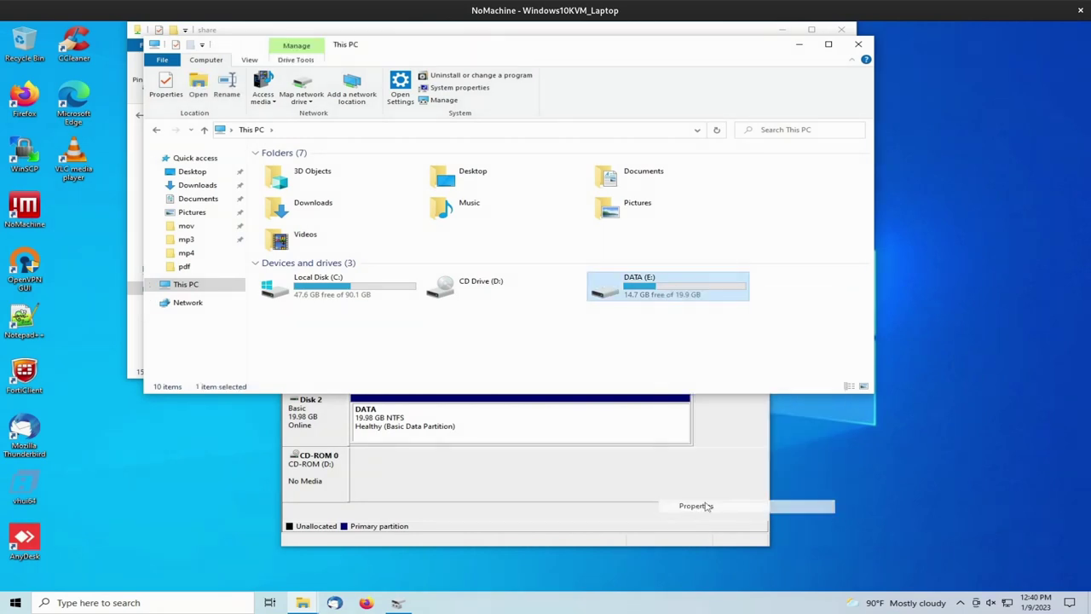
Quick-format DATA (E:) as NTFS with current settings, then open the now-empty drive
{"action": "right_click", "coordinate": [657, 287]}
{"action": "left_click", "coordinate": [691, 427]}
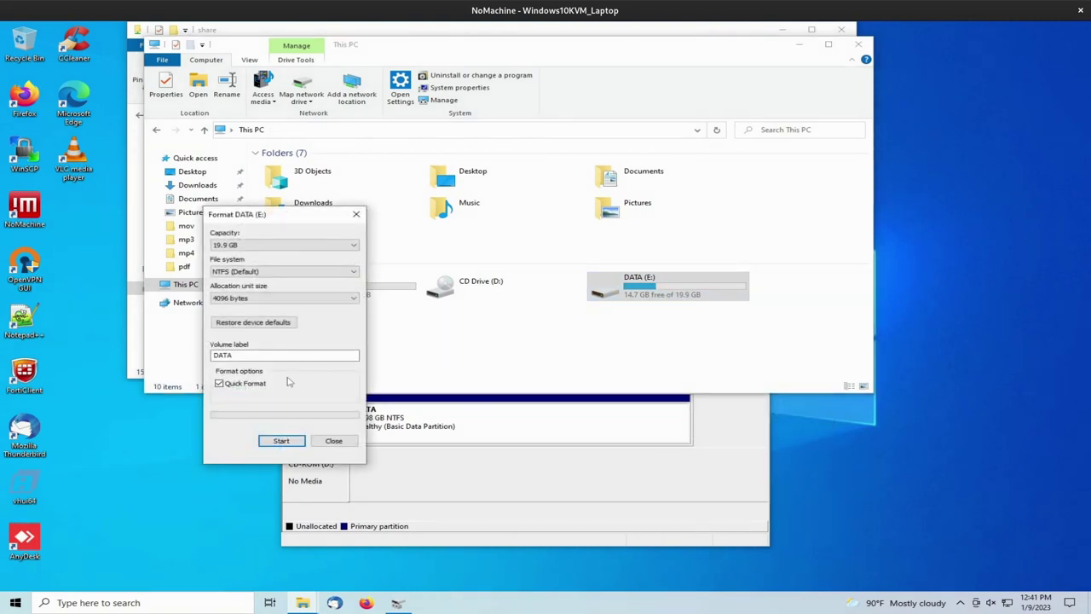
{"action": "left_click", "coordinate": [281, 441]}
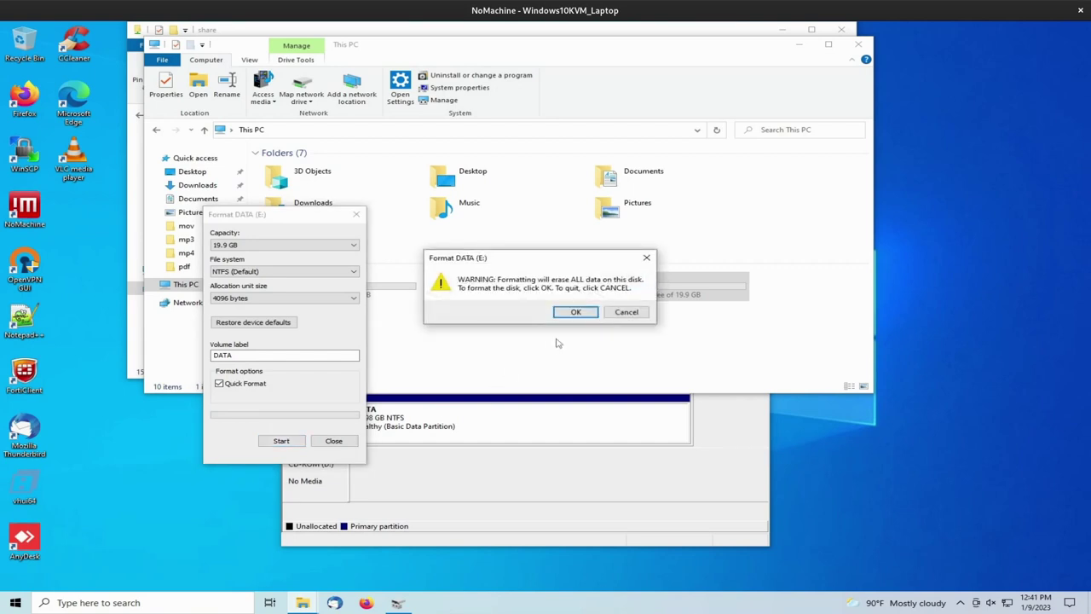
{"action": "left_click", "coordinate": [577, 312]}
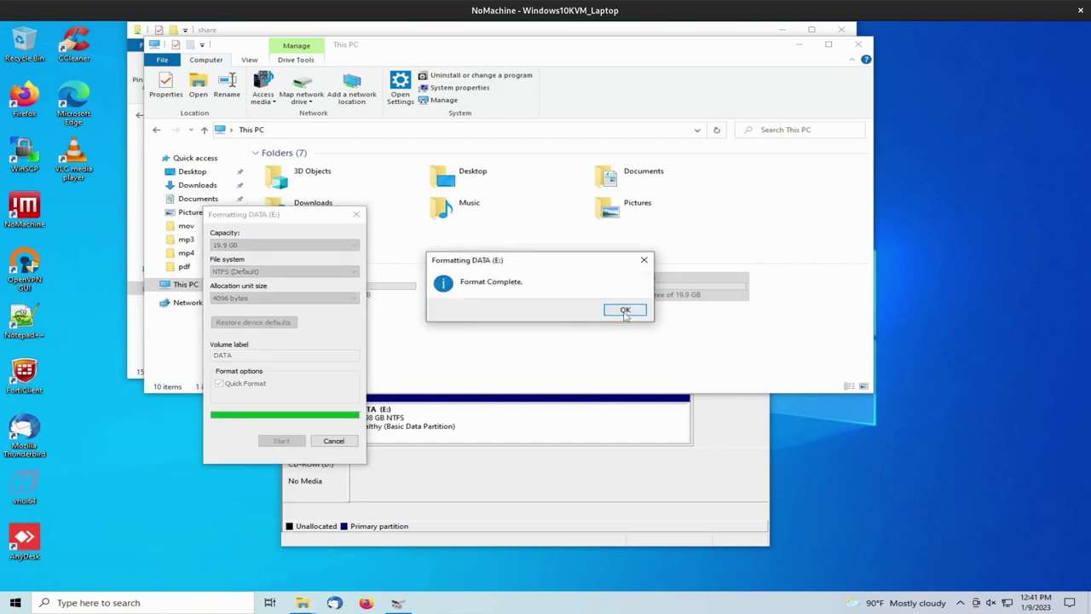
{"action": "left_click", "coordinate": [624, 310]}
{"action": "left_click", "coordinate": [333, 441]}
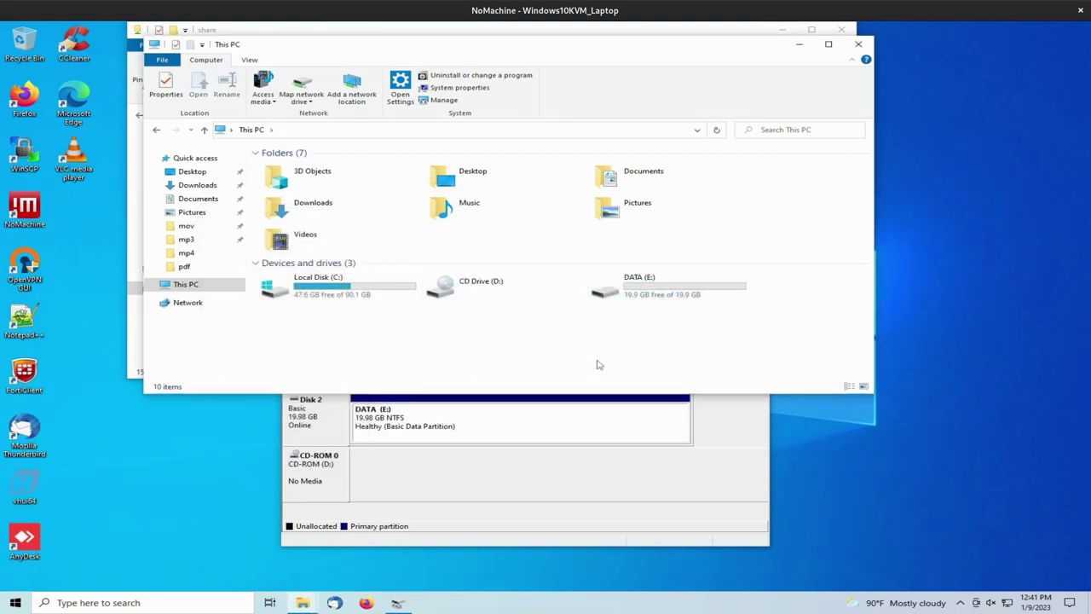
{"action": "double_click", "coordinate": [721, 277]}
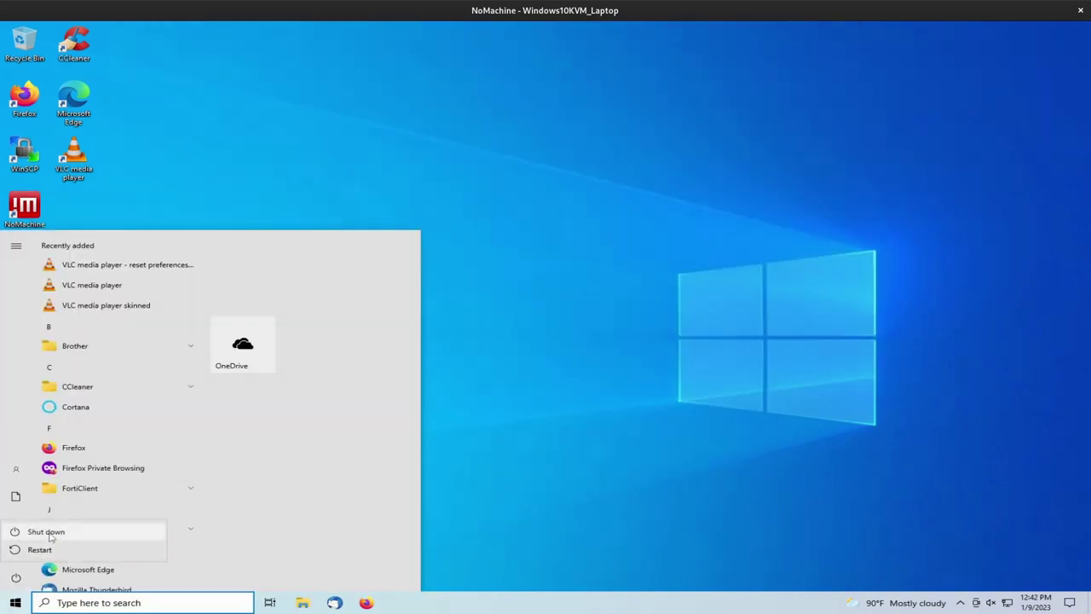
Shut down the Windows 10 guest so the viewer reports it is not running
{"action": "key", "text": "Escape"}
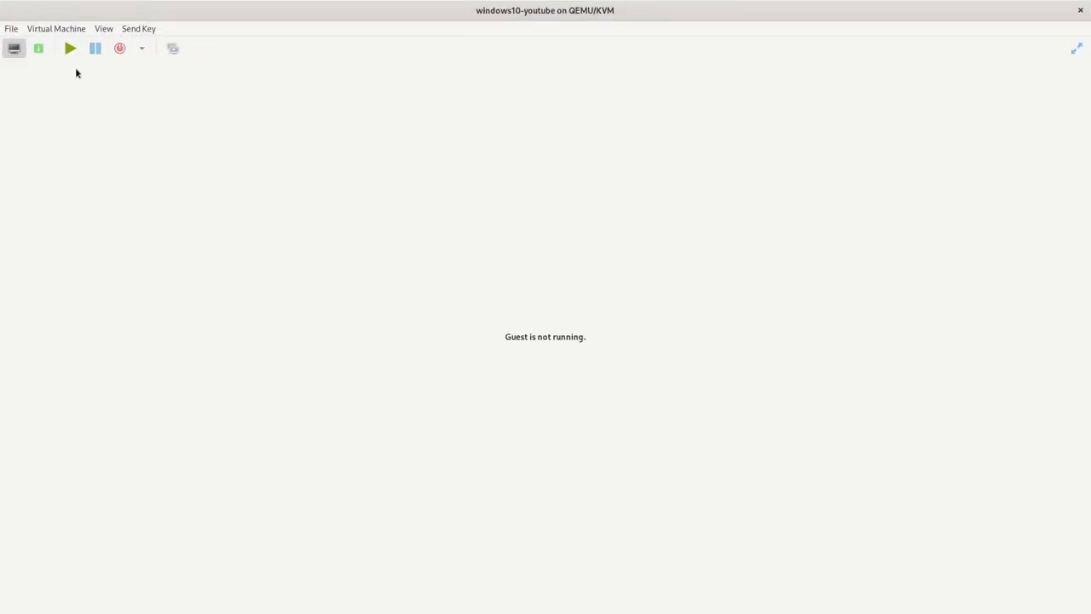
Inspect VirtIO Disks 3 and 2, highlighting Disk 2's kali-linux-2022.4-qemu-amd64.qcow2 source image
{"action": "left_click", "coordinate": [38, 47]}
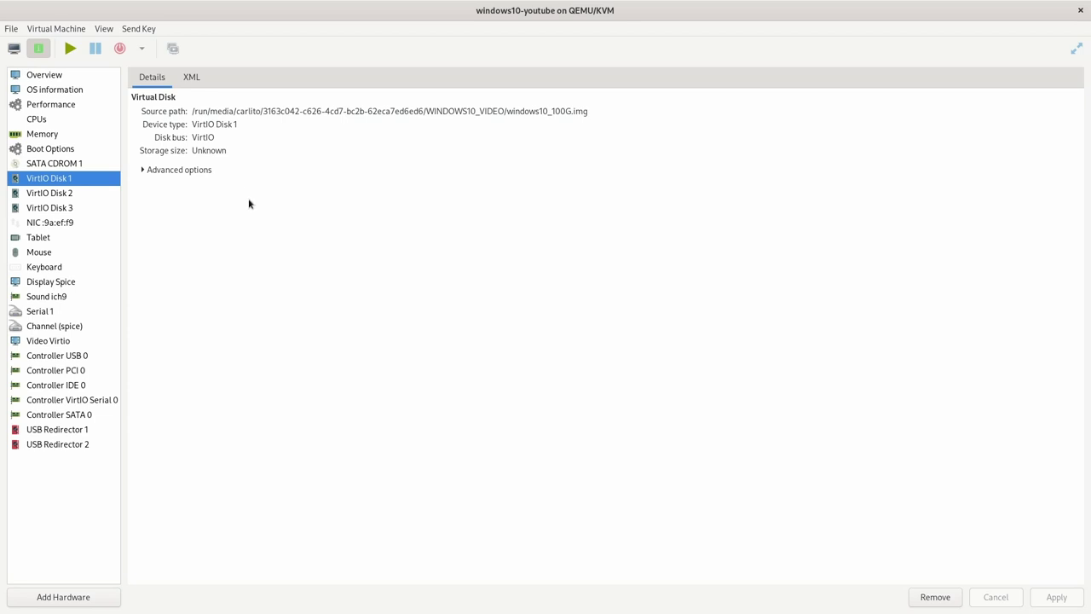
{"action": "left_click", "coordinate": [68, 205]}
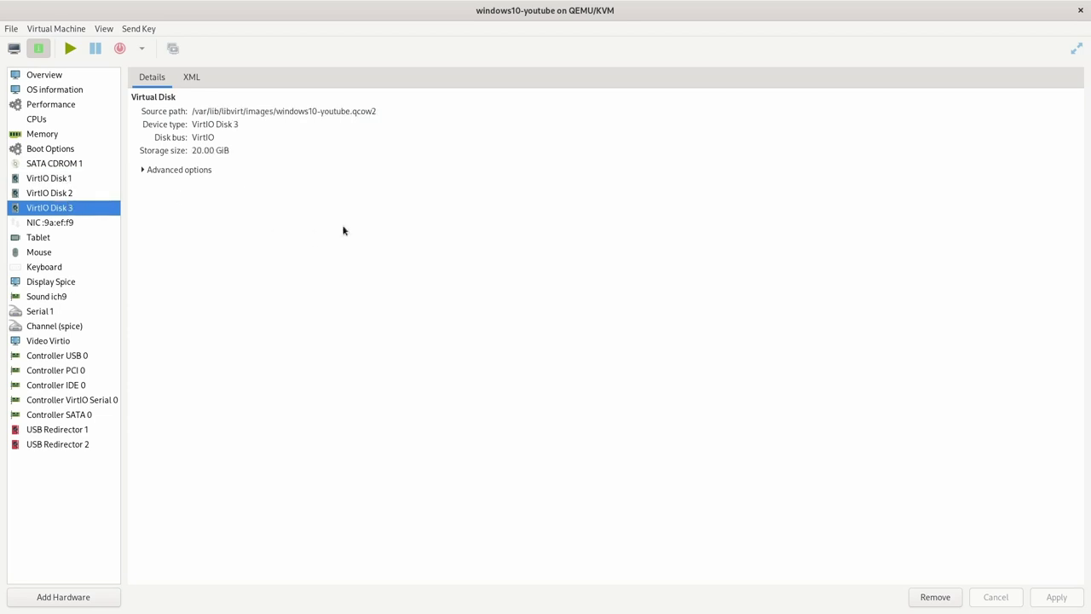
{"action": "left_click", "coordinate": [56, 196]}
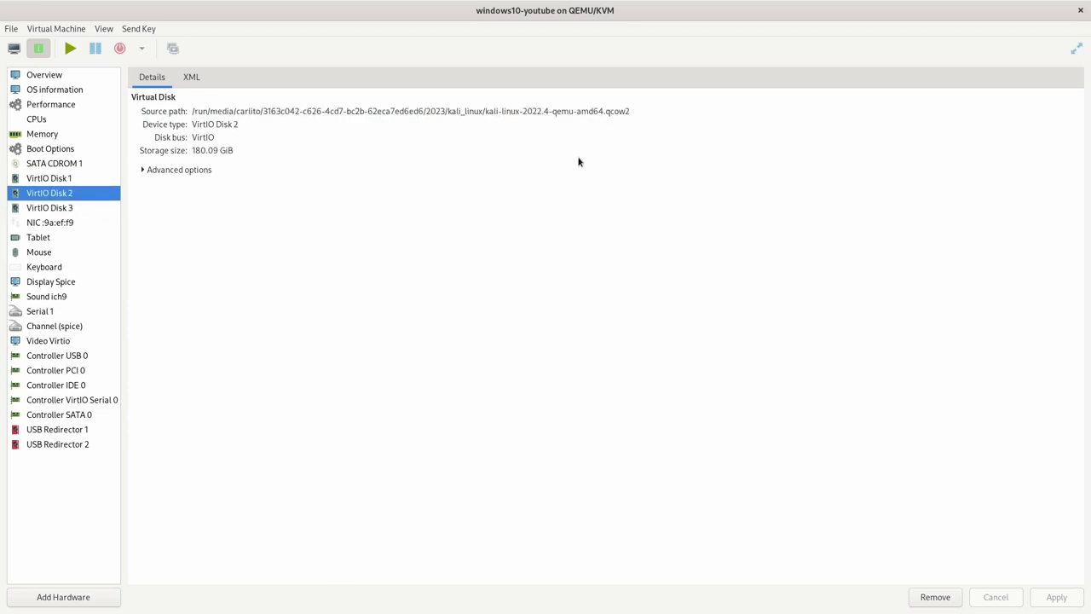
{"action": "left_click_drag", "start_coordinate": [485, 110], "coordinate": [546, 110]}
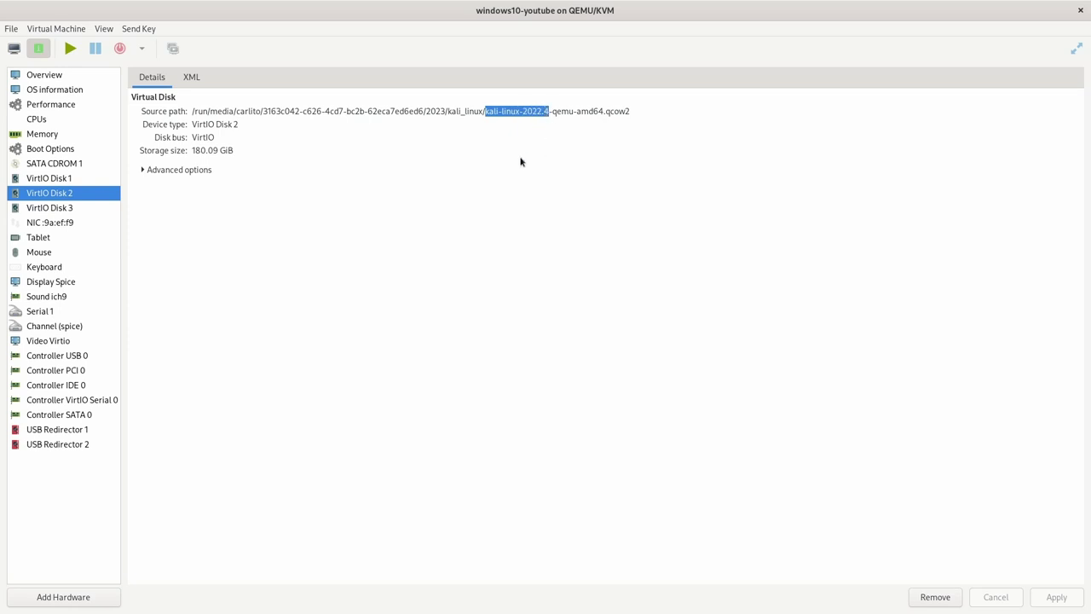
In Boot Options, replace VirtIO Disk 1 with VirtIO Disk 2 as the boot device and apply
{"action": "left_click", "coordinate": [47, 150]}
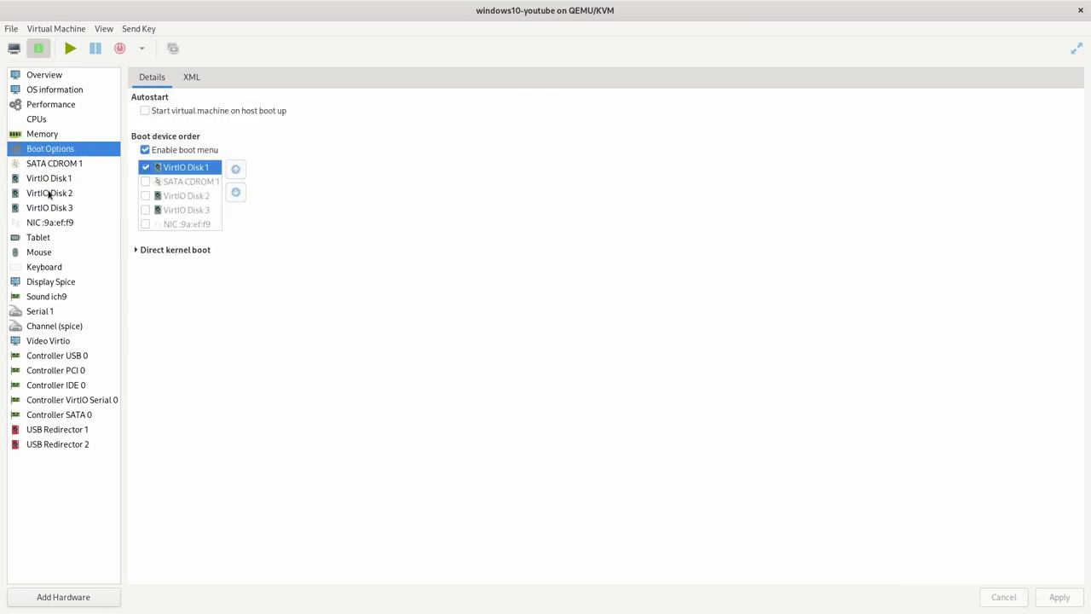
{"action": "left_click", "coordinate": [145, 167]}
{"action": "left_click", "coordinate": [146, 196]}
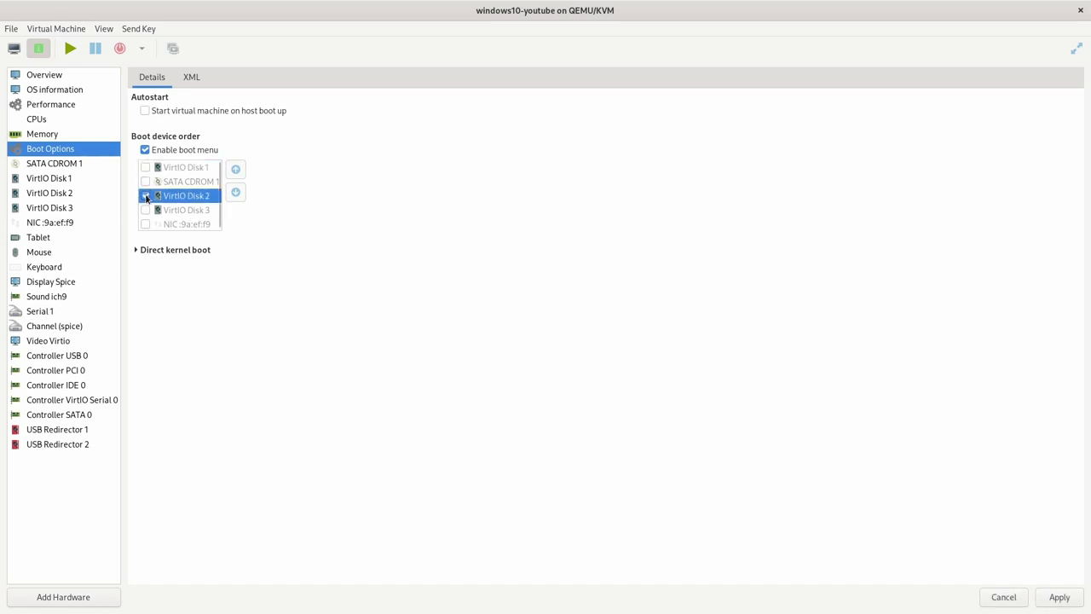
{"action": "left_click", "coordinate": [1060, 597]}
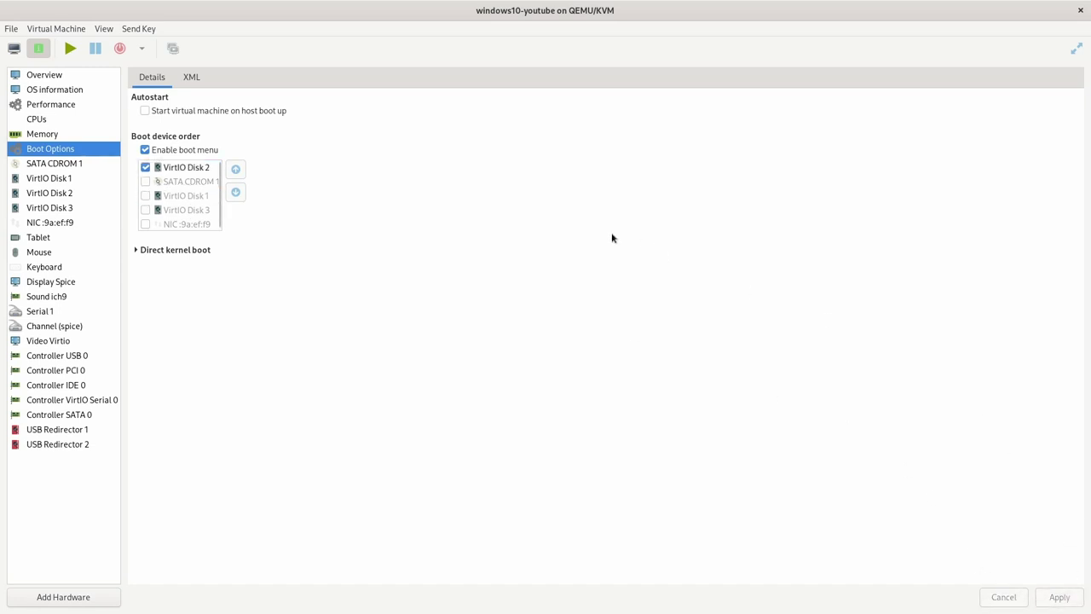
Start the VM, boot Kali GNU/Linux from GRUB and log in with the Kali password
{"action": "left_click", "coordinate": [62, 49]}
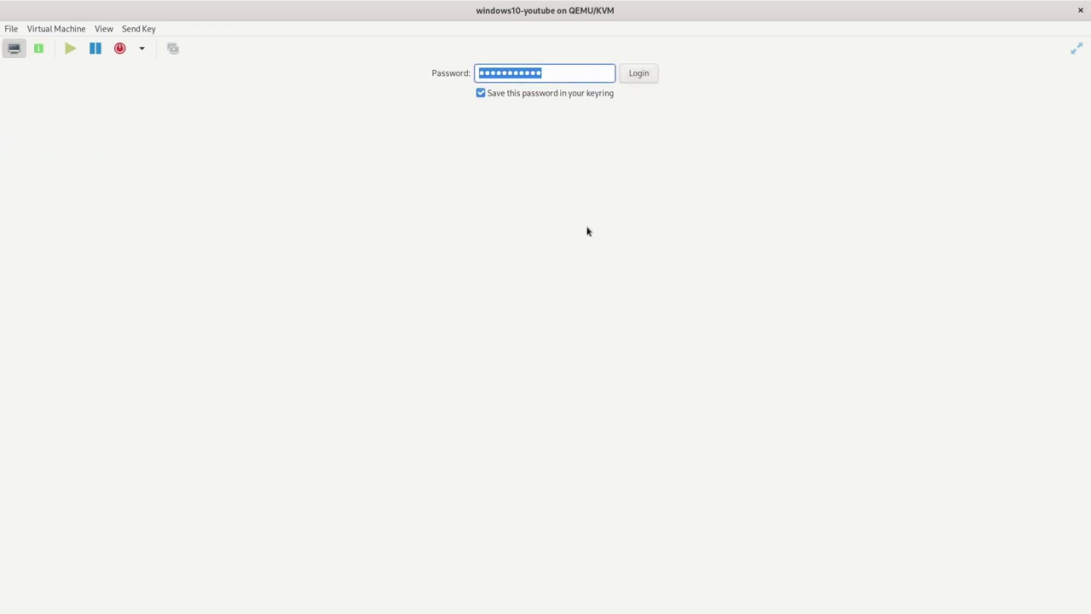
{"action": "left_click", "coordinate": [639, 73]}
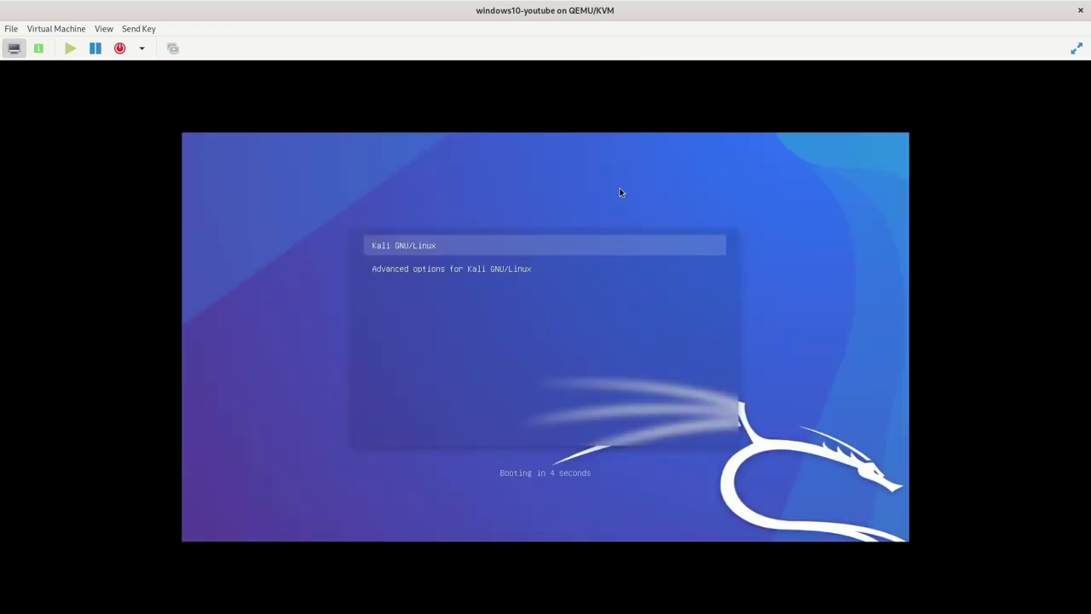
{"action": "key", "text": "Return"}
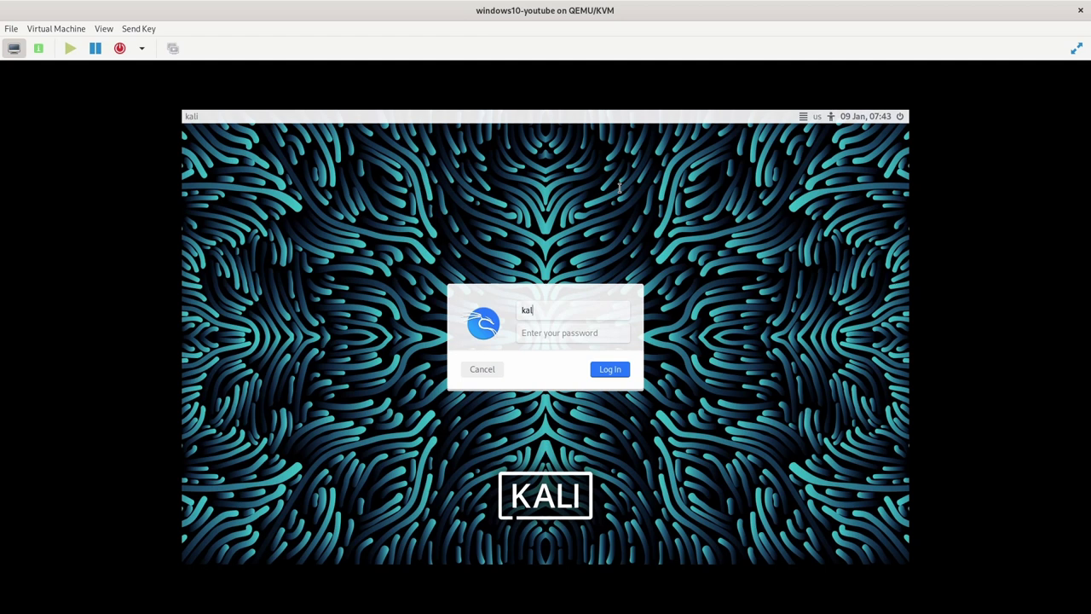
{"action": "key", "text": "Tab"}
{"action": "type", "text": "k"}
{"action": "left_click", "coordinate": [623, 372]}
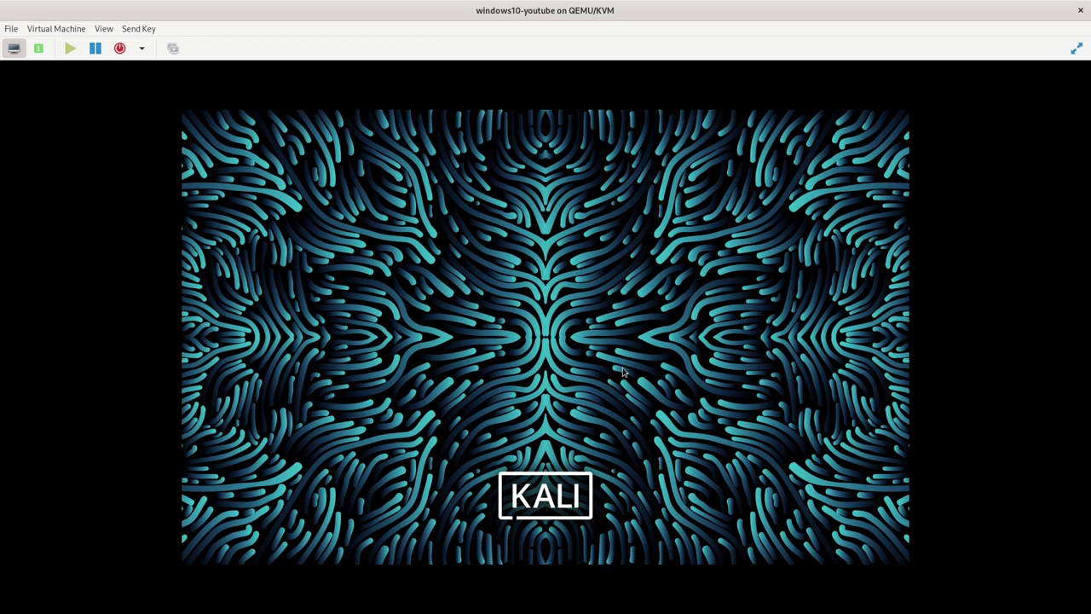
Open a terminal and become root with sudo su - and the password
{"action": "key", "text": "ctrl+alt+t"}
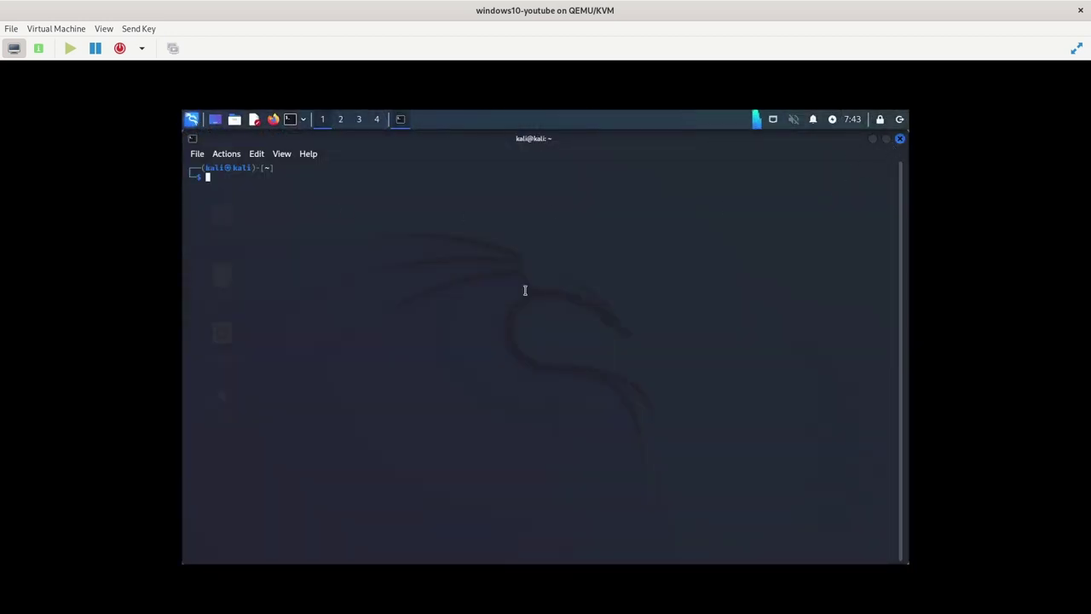
{"action": "type", "text": "su"}
{"action": "key", "text": "BackSpace"}
{"action": "type", "text": "do su -"}
{"action": "key", "text": "Return"}
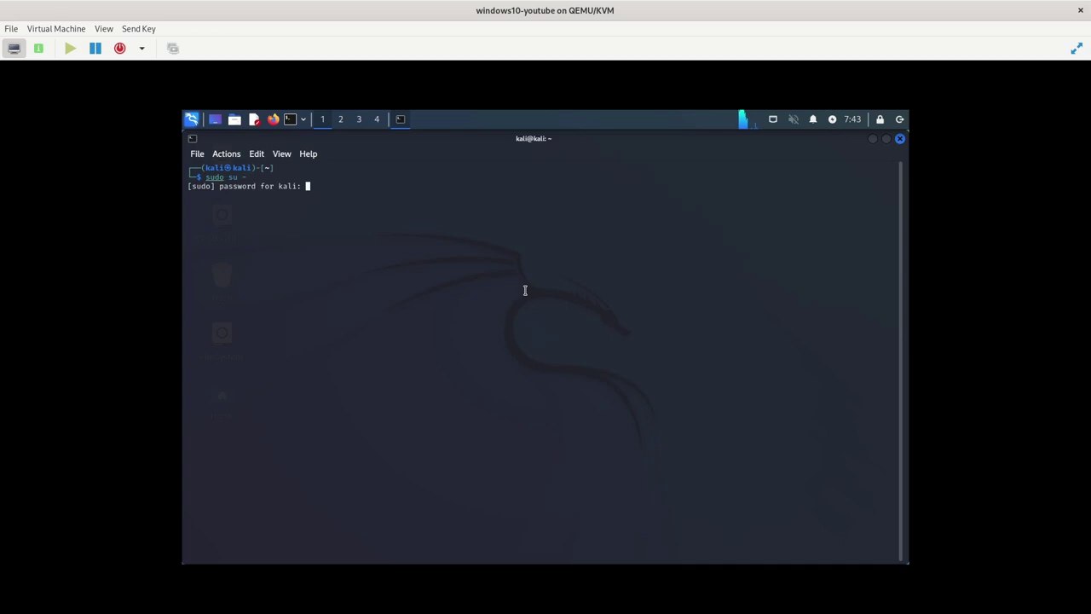
{"action": "key", "text": "Return"}
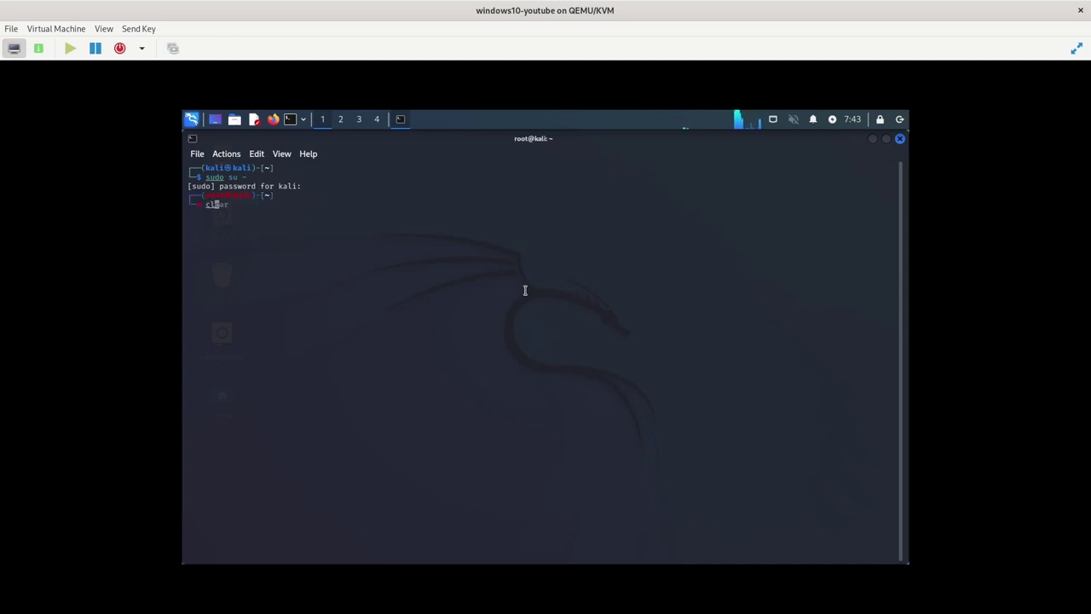
Clear the screen and list all disks and partitions with fdisk -l
{"action": "key", "text": "ctrl+l"}
{"action": "type", "text": "fdisk -l"}
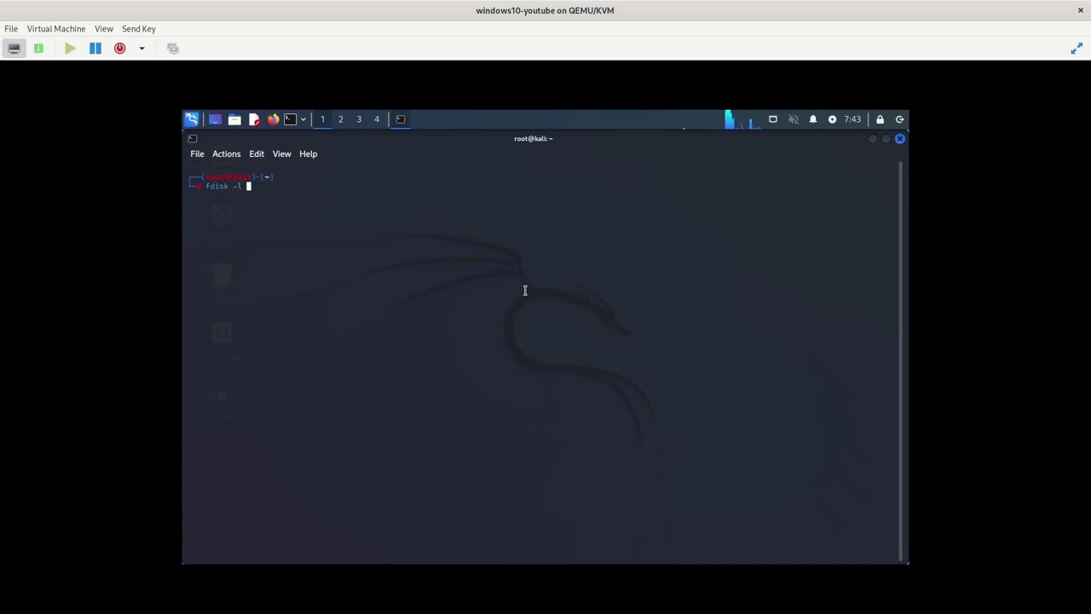
{"action": "key", "text": "Return"}
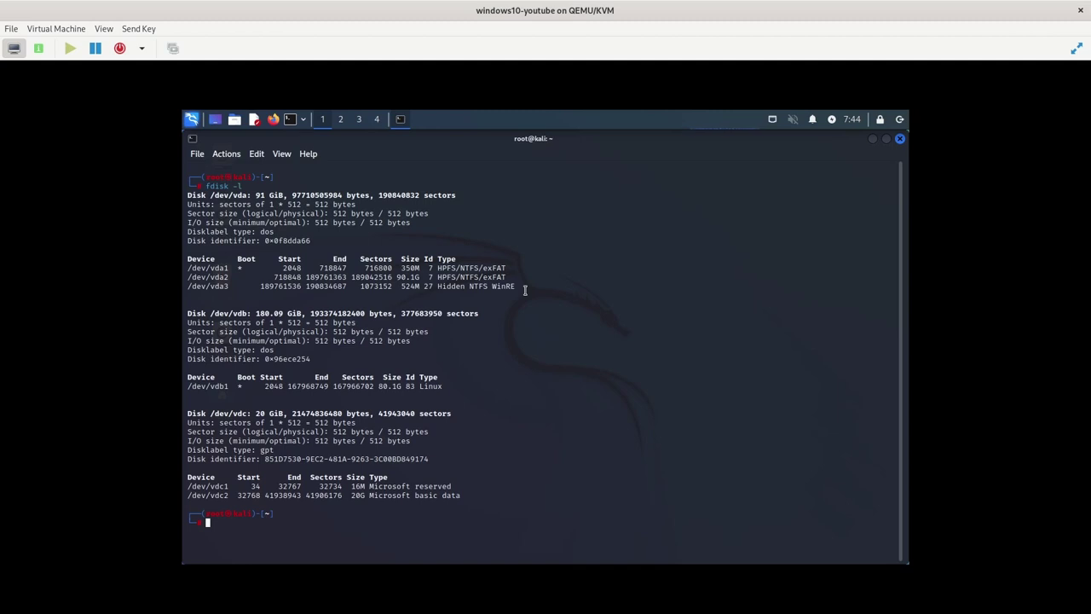
Change to /mnt/rescue and list its contents with ls -lha
{"action": "key", "text": "super"}
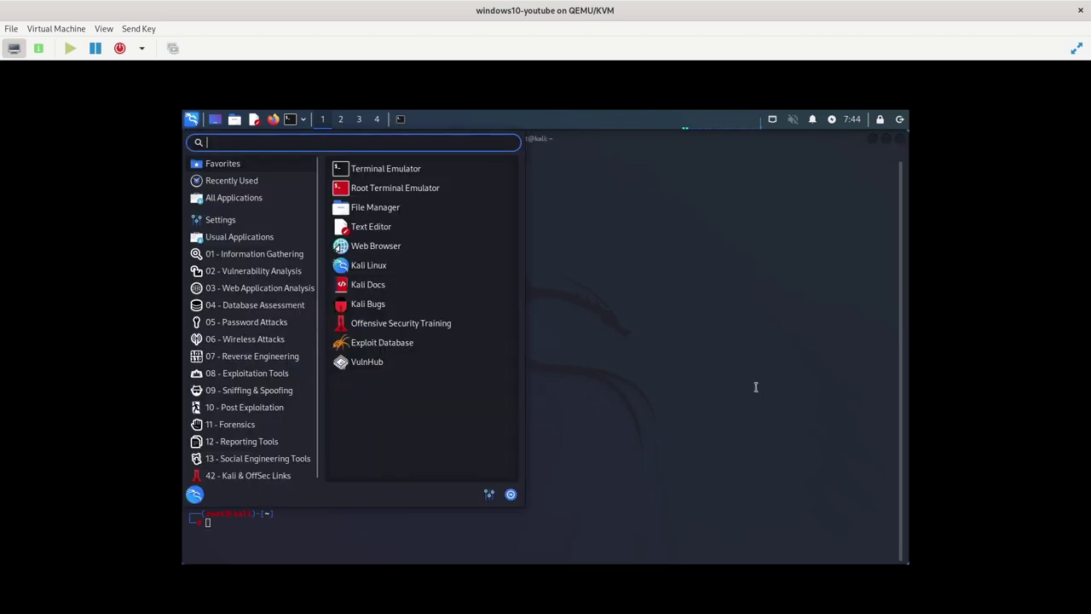
{"action": "key", "text": "Escape"}
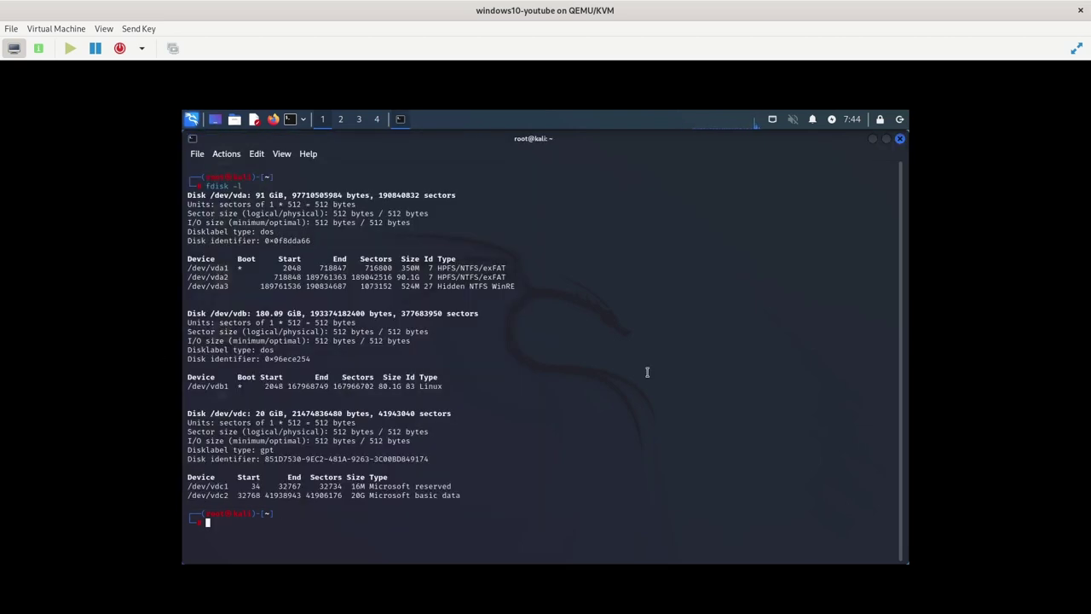
{"action": "type", "text": "mkdir"}
{"action": "key", "text": "BackSpace"}
{"action": "key", "text": "BackSpace"}
{"action": "key", "text": "BackSpace"}
{"action": "key", "text": "BackSpace"}
{"action": "key", "text": "BackSpace"}
{"action": "type", "text": "cd /mnt/rescue"}
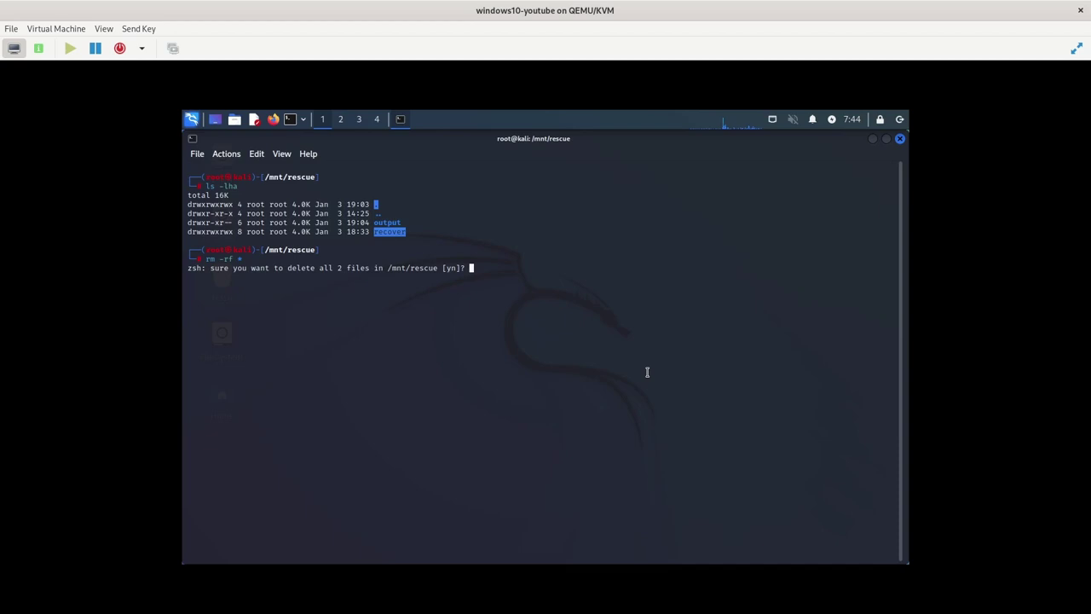
{"action": "type", "text": "yls -"}
{"action": "key", "text": "ctrl+l"}
{"action": "type", "text": "lha"}
{"action": "key", "text": "Return"}
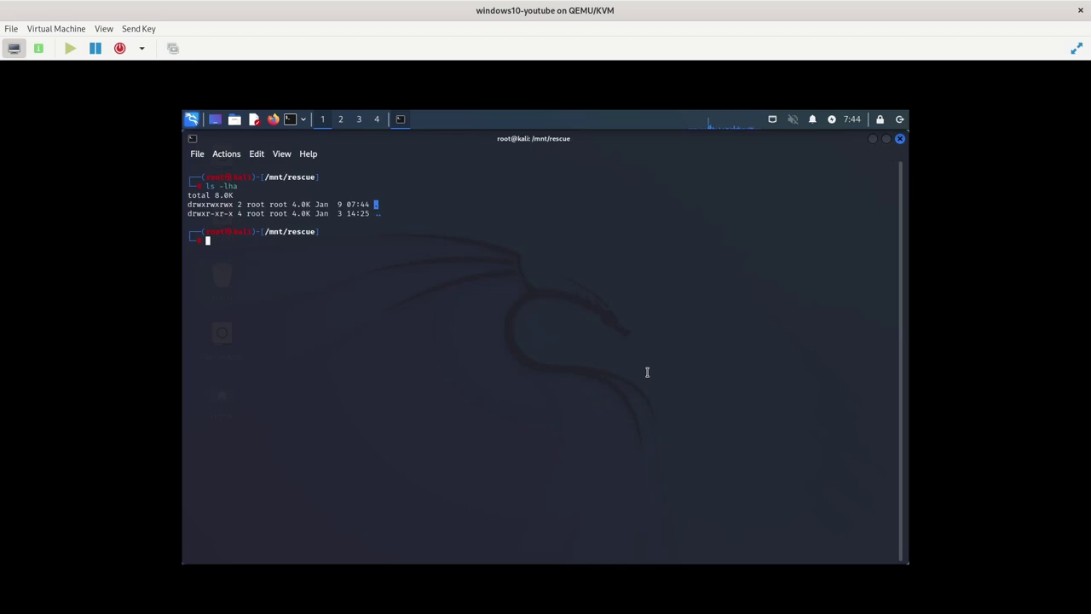
Run foremost -vq -t all -i /dev/vdc2 to carve every file type
{"action": "type", "text": "for"}
{"action": "key", "text": "Tab"}
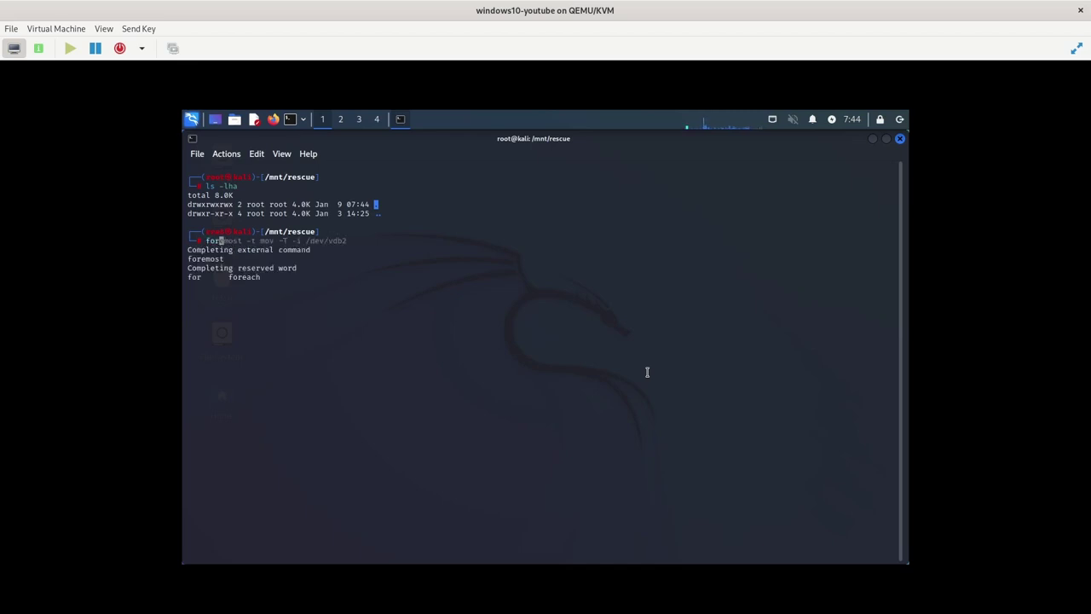
{"action": "type", "text": "emost -vq -t all -ie"}
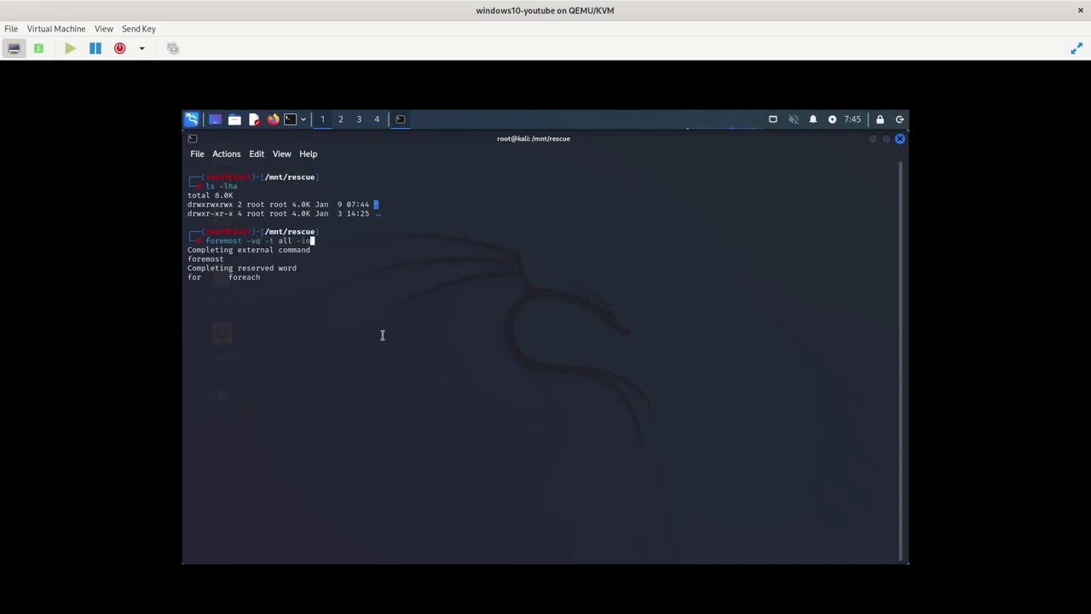
{"action": "key", "text": "BackSpace"}
{"action": "type", "text": "/v"}
{"action": "key", "text": "BackSpace"}
{"action": "type", "text": "dev/vdc2"}
{"action": "key", "text": "Return"}
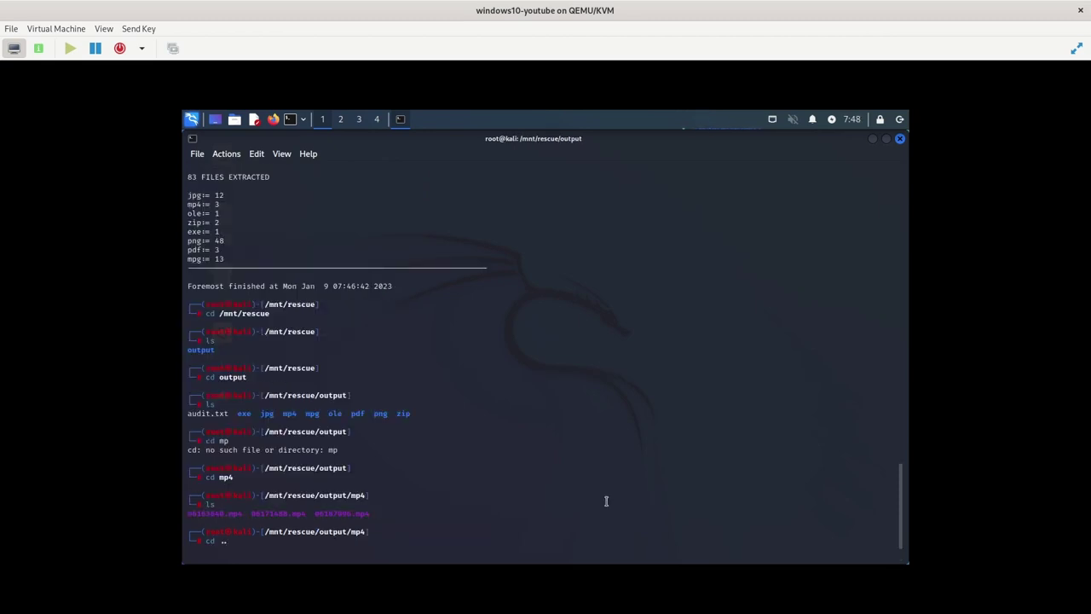
Recursively give /mnt/rescue full 777 permissions with chmod -R 777 /mnt/rescue
{"action": "type", "text": "ls"}
{"action": "key", "text": "Return"}
{"action": "type", "text": "chmod -R "}
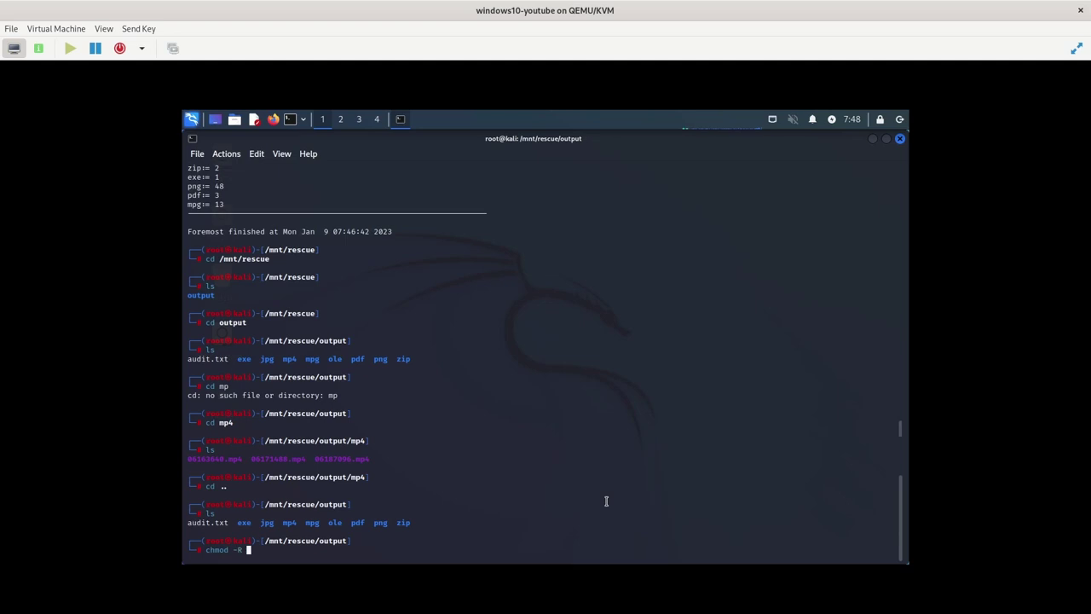
{"action": "type", "text": "777 /mnt/rescue"}
{"action": "key", "text": "Return"}
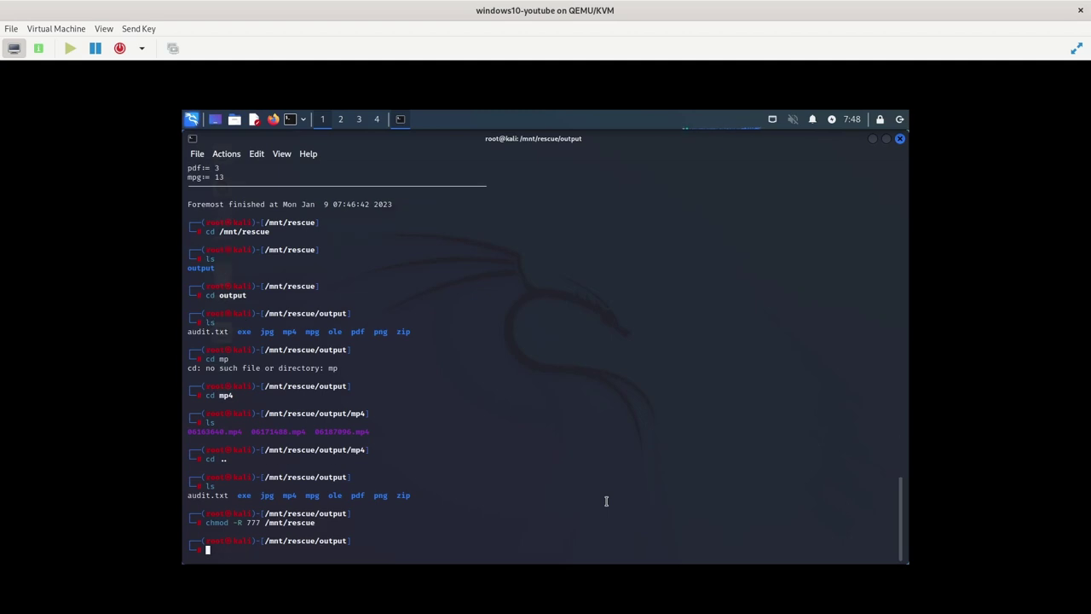
{"action": "key", "text": "super"}
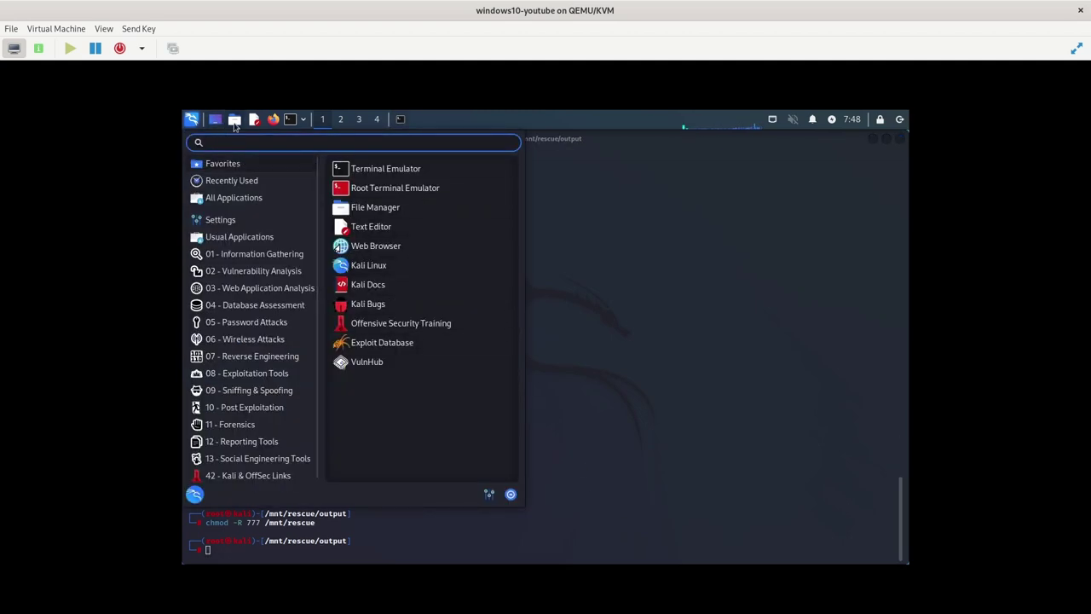
Open a file manager window and navigate to /mnt/rescue/output
{"action": "left_click", "coordinate": [235, 119]}
{"action": "key", "text": "Down"}
{"action": "key", "text": "Down"}
{"action": "key", "text": "Down"}
{"action": "key", "text": "Down"}
{"action": "key", "text": "Down"}
{"action": "key", "text": "Down"}
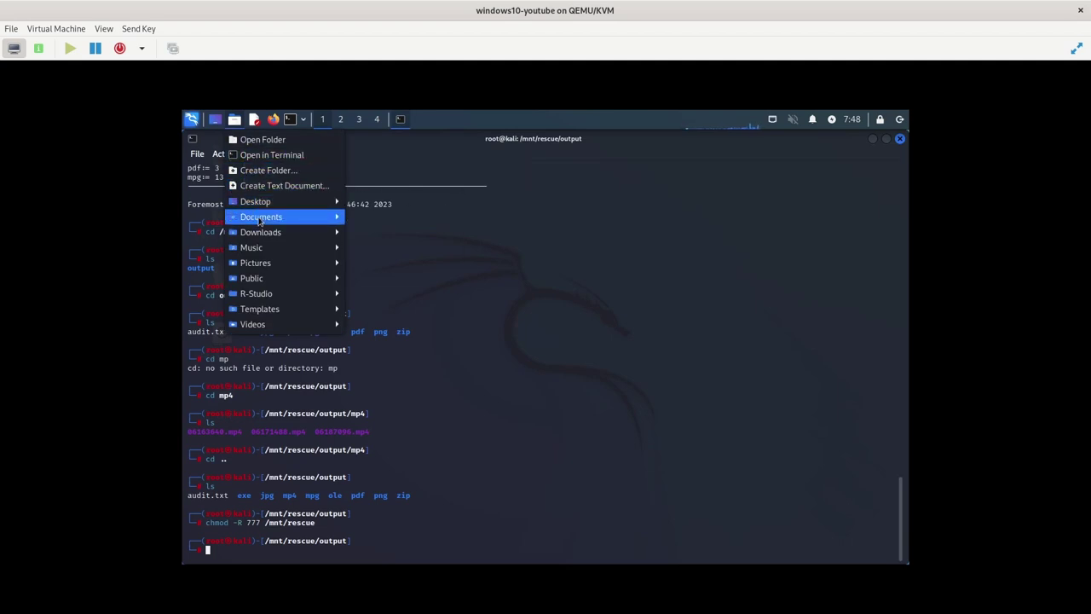
{"action": "left_click", "coordinate": [426, 218]}
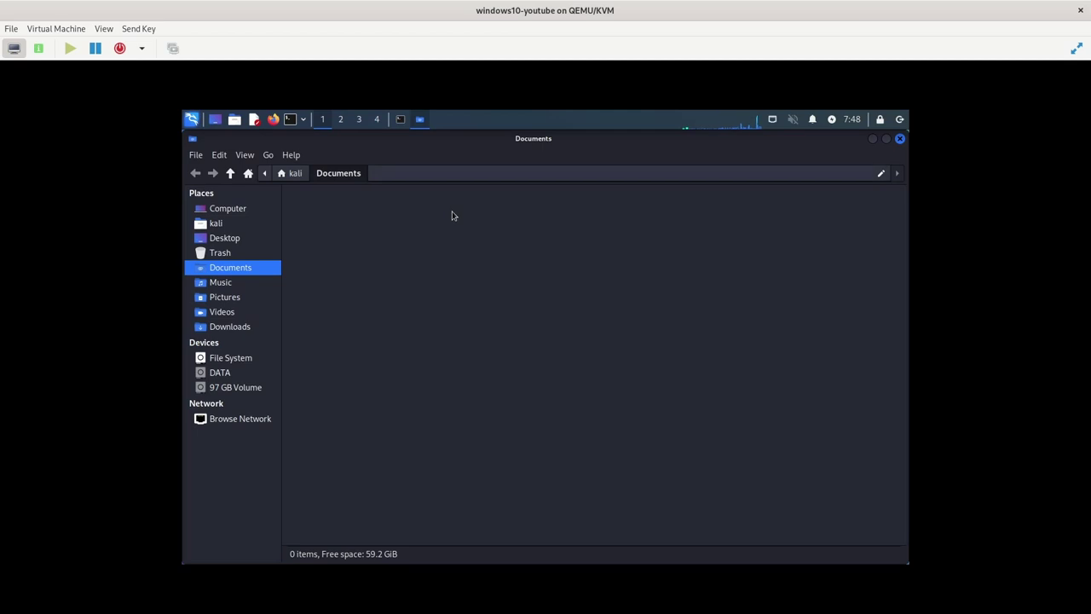
{"action": "key", "text": "ctrl+l"}
{"action": "type", "text": "/mnt"}
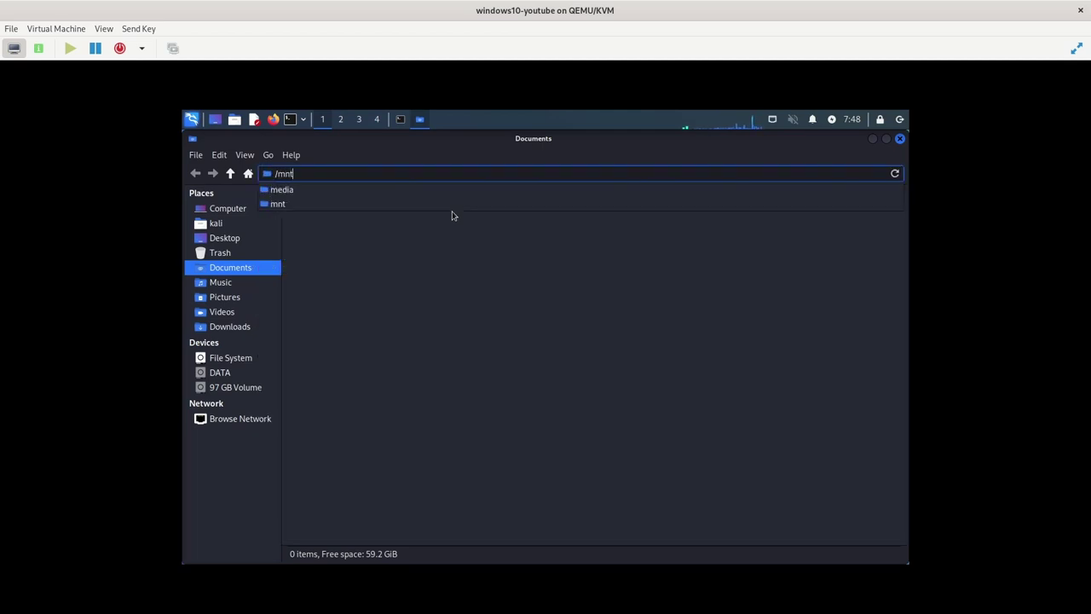
{"action": "type", "text": "/rescue/"}
{"action": "key", "text": "Return"}
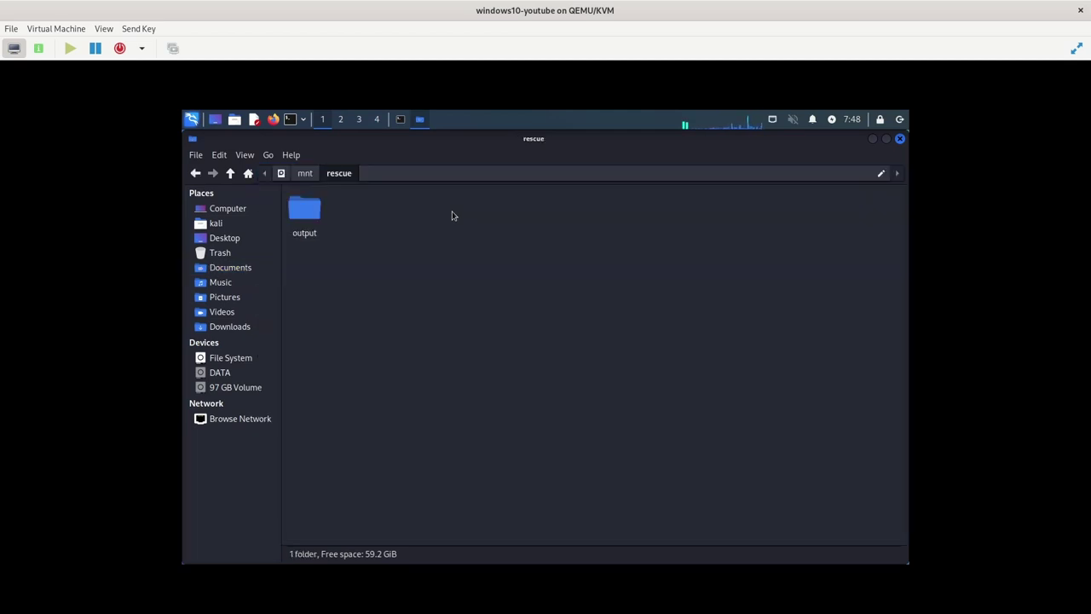
{"action": "double_click", "coordinate": [309, 209]}
Inspect the jpg, exe, mp4, mpg and ole recovery folders in turn
{"action": "double_click", "coordinate": [374, 209]}
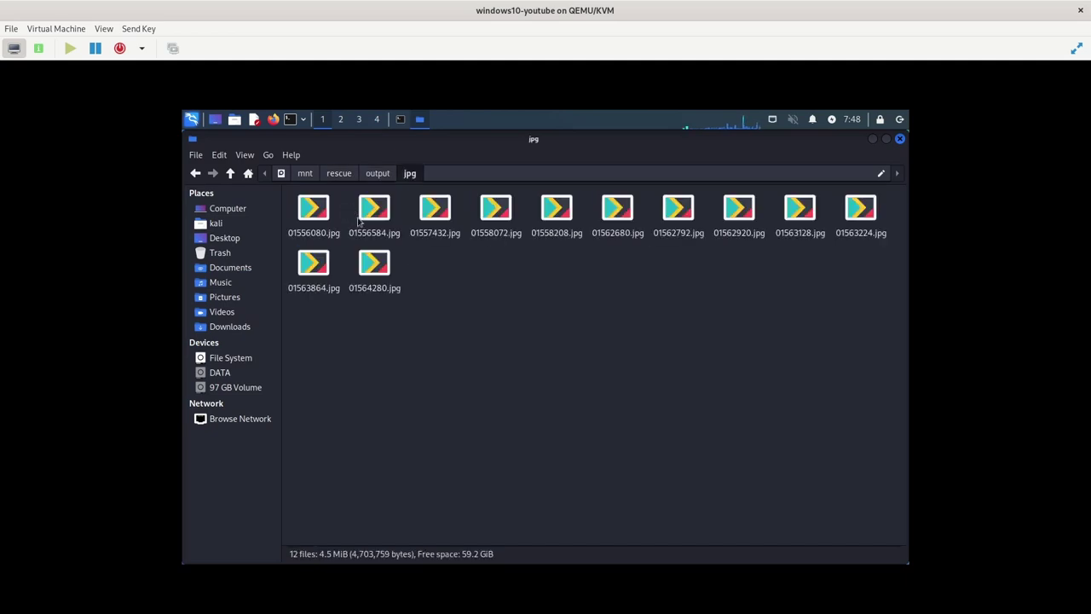
{"action": "left_click", "coordinate": [375, 173]}
{"action": "double_click", "coordinate": [309, 209]}
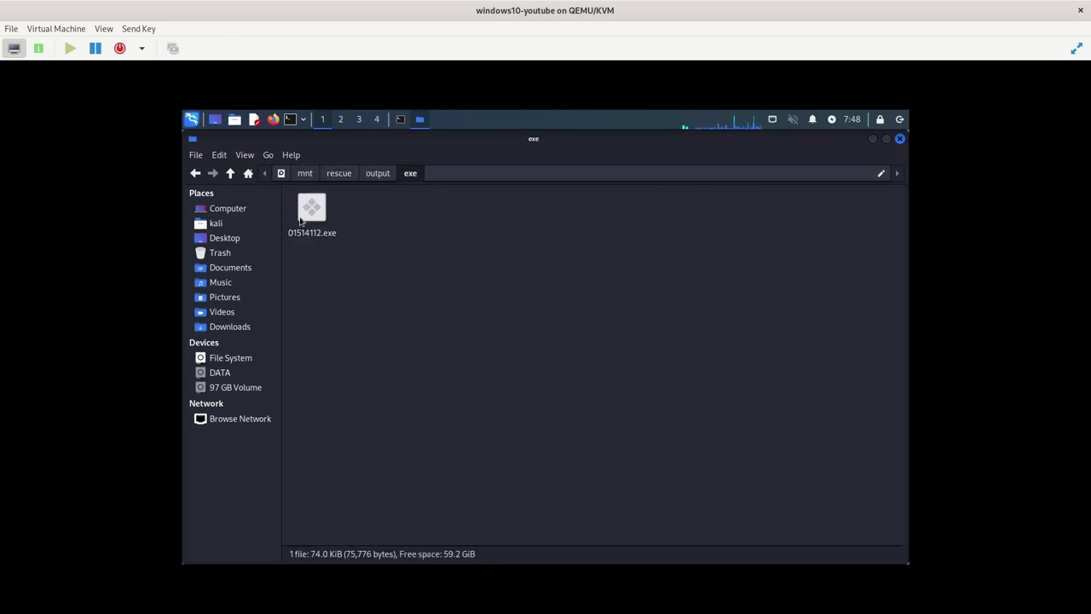
{"action": "left_click", "coordinate": [374, 173]}
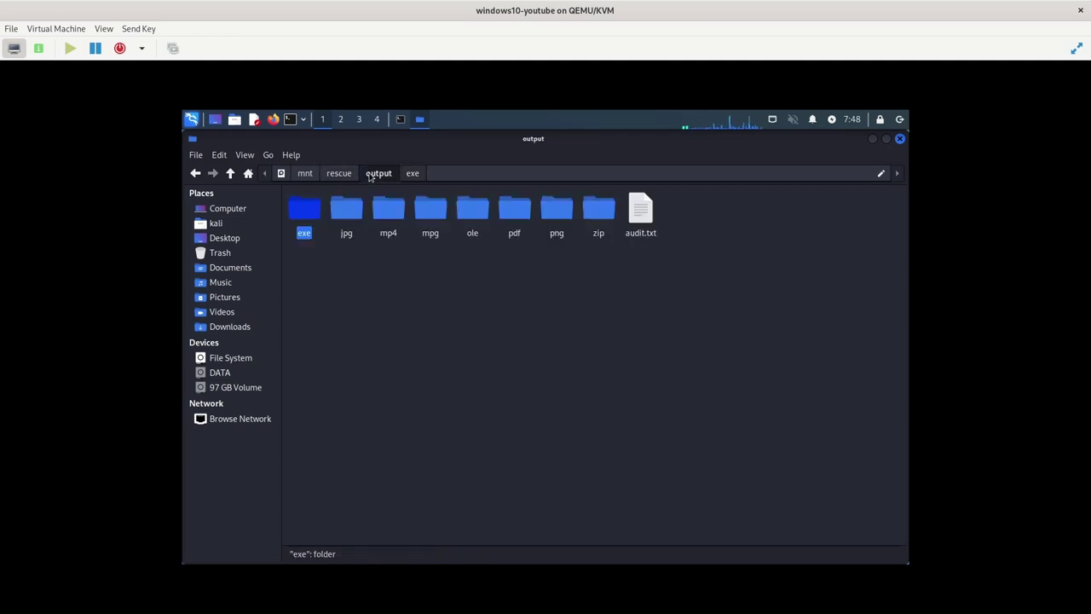
{"action": "double_click", "coordinate": [388, 209]}
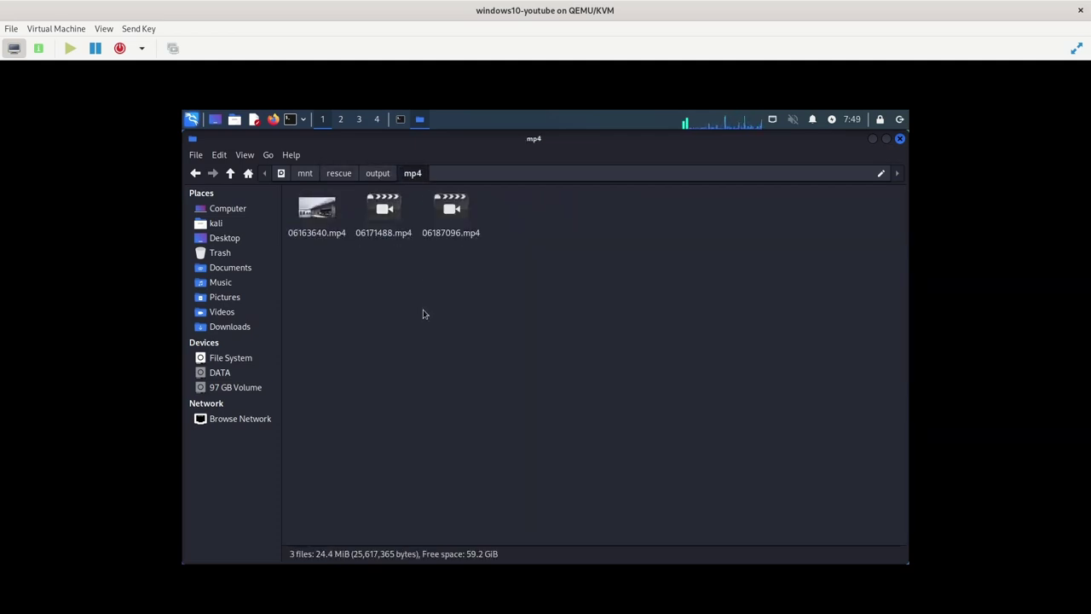
{"action": "left_click", "coordinate": [376, 174]}
{"action": "double_click", "coordinate": [430, 210]}
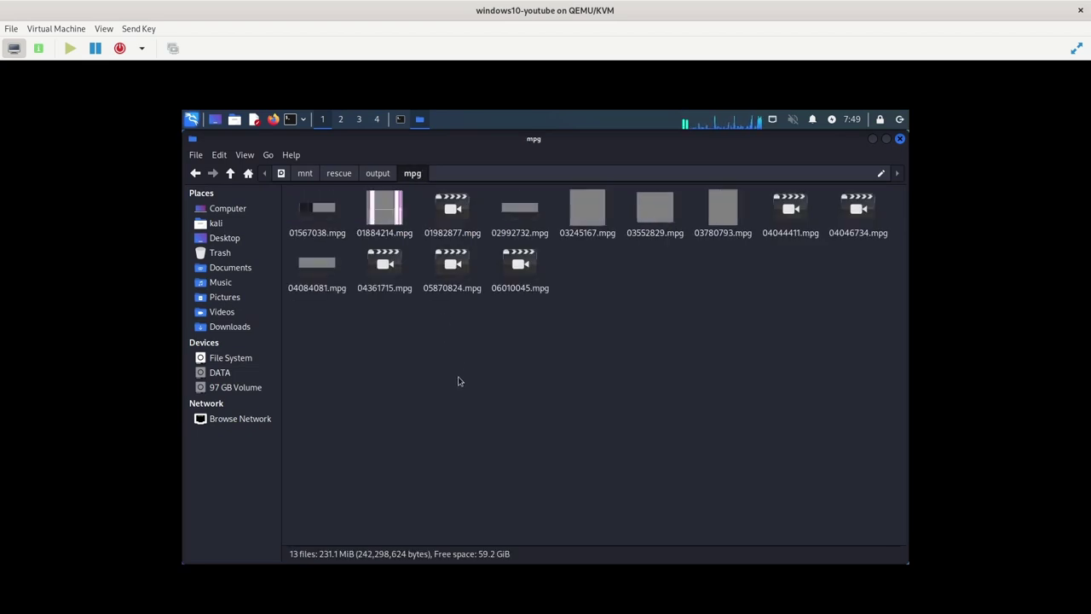
{"action": "left_click", "coordinate": [378, 173]}
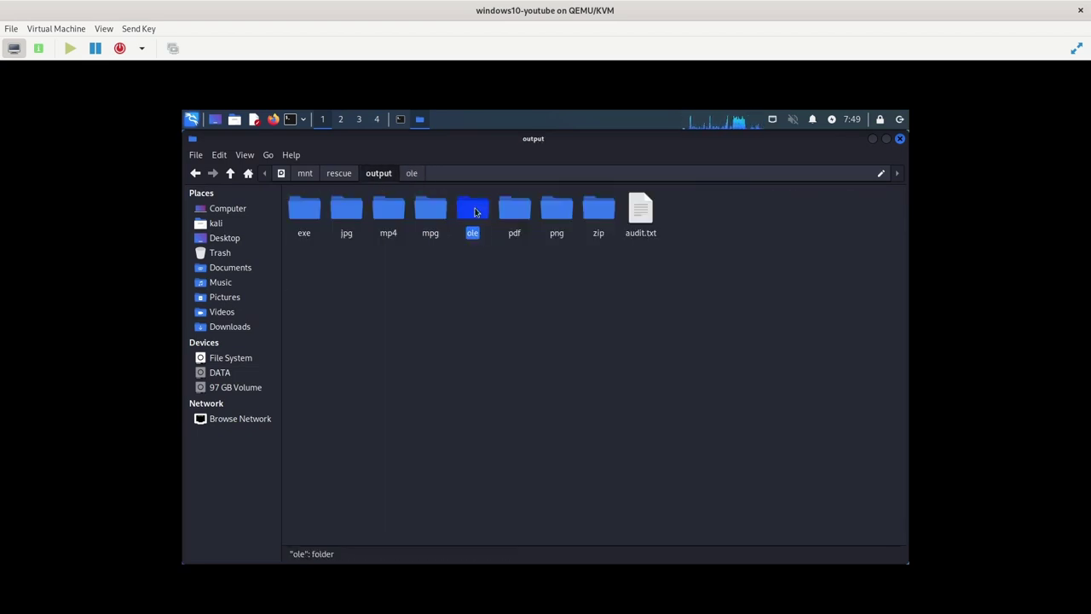
{"action": "double_click", "coordinate": [475, 205]}
{"action": "left_click", "coordinate": [383, 174]}
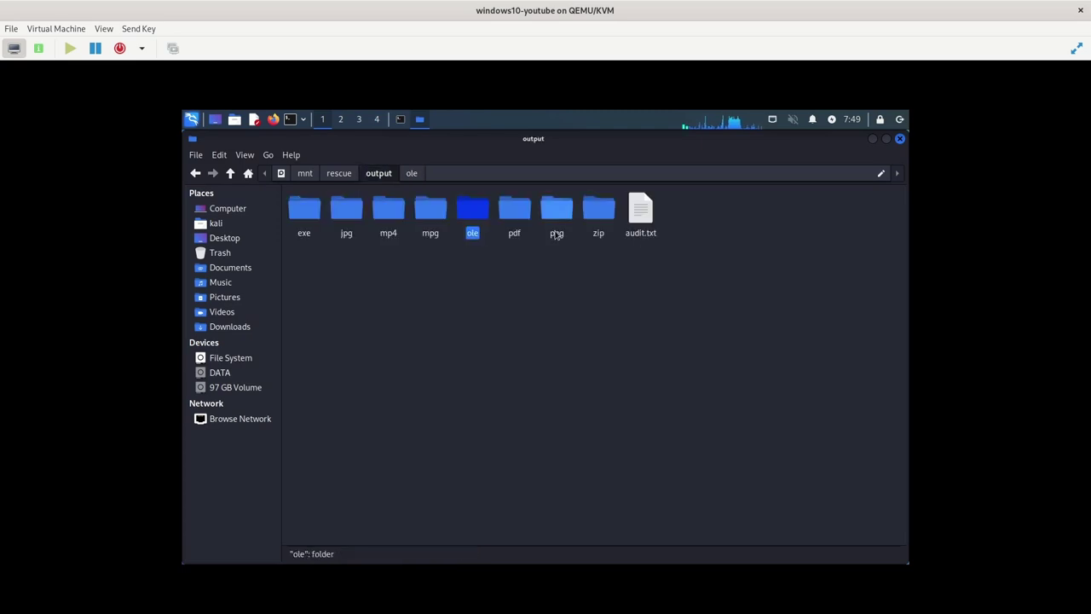
Check the pdf and png folders, holding 3 and 48 recovered files
{"action": "double_click", "coordinate": [515, 208]}
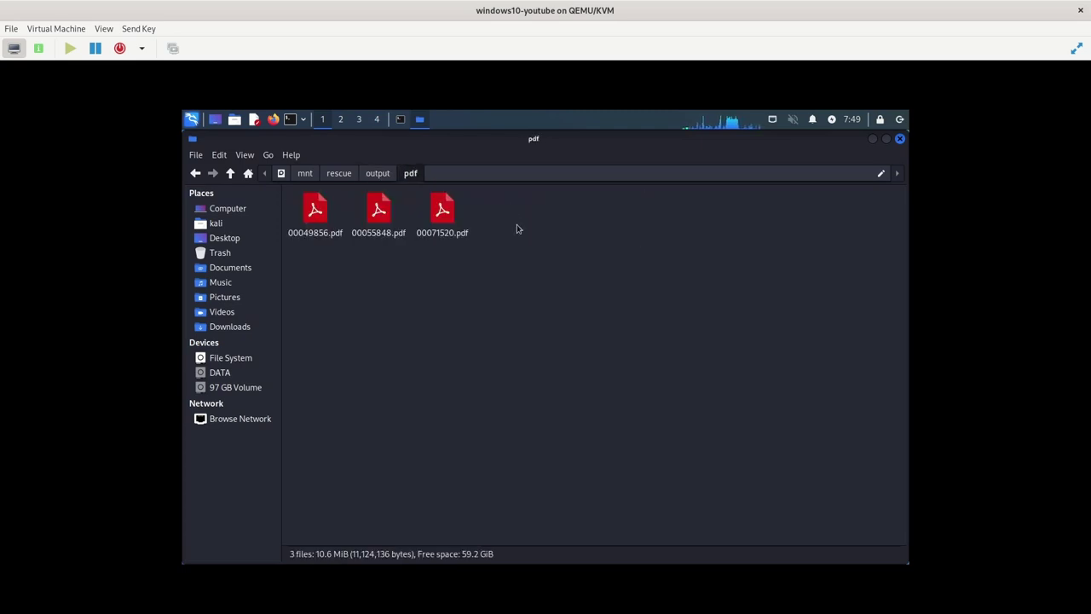
{"action": "left_click", "coordinate": [377, 173]}
{"action": "double_click", "coordinate": [558, 208]}
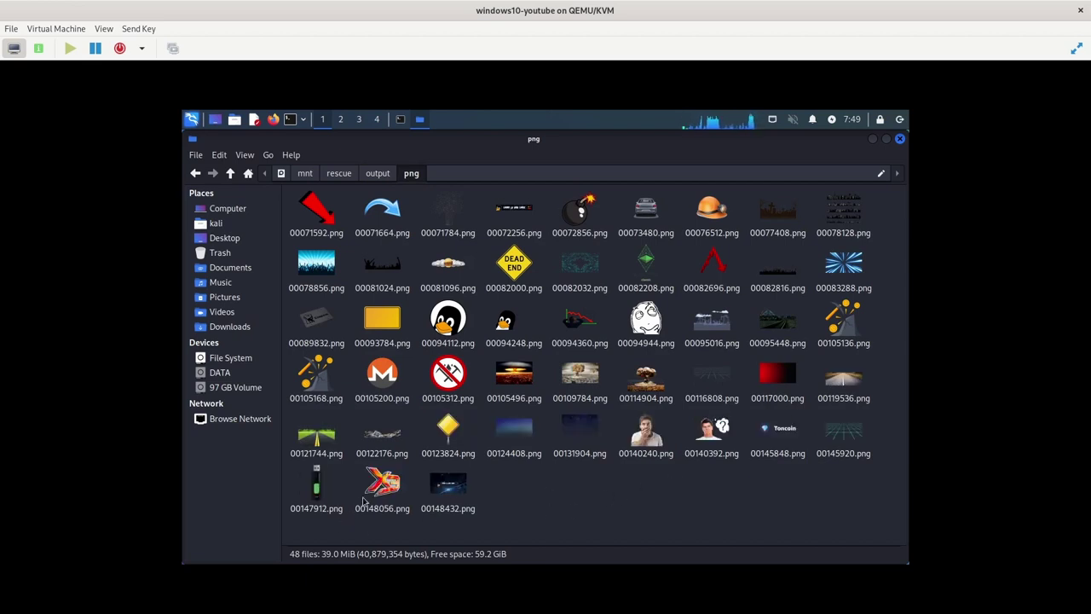
{"action": "key", "text": "BackSpace"}
Open the zip folder and preview archives 00049784.zip and 00049712.zip
{"action": "double_click", "coordinate": [599, 208]}
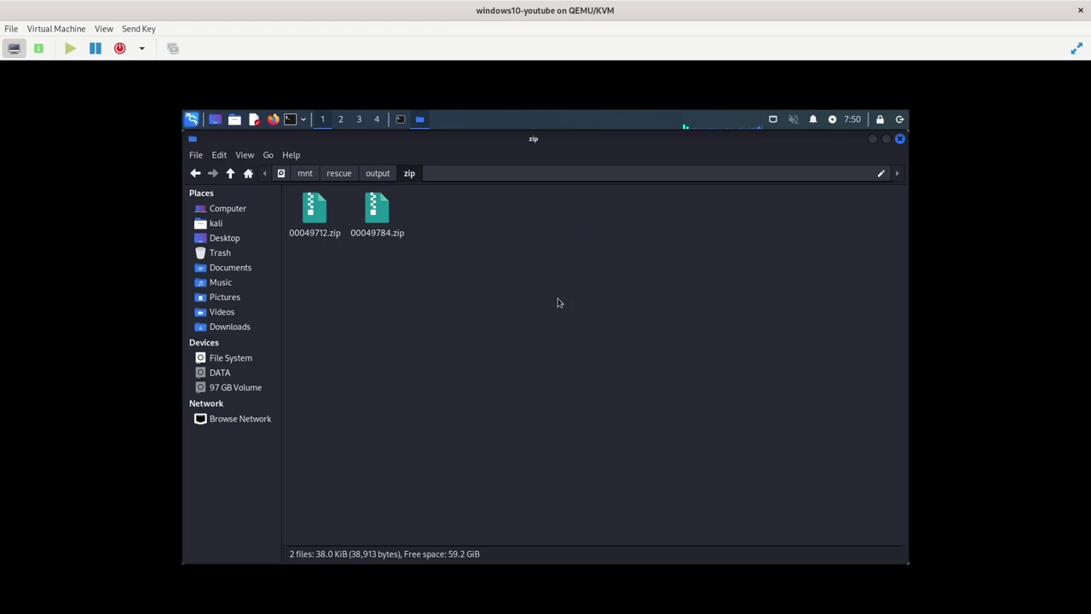
{"action": "double_click", "coordinate": [376, 205]}
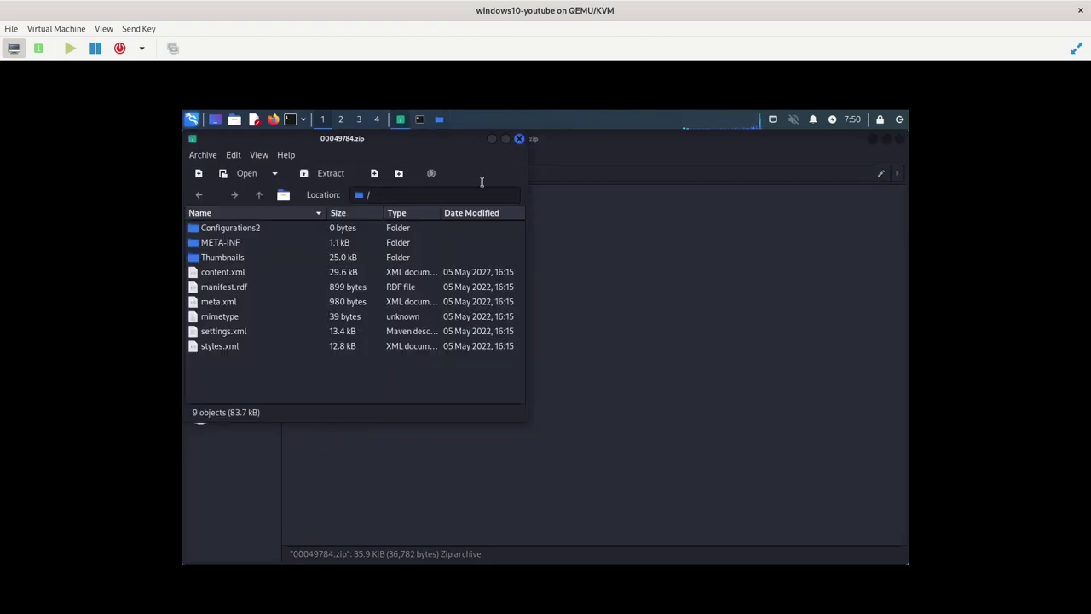
{"action": "left_click", "coordinate": [519, 138]}
{"action": "double_click", "coordinate": [315, 213]}
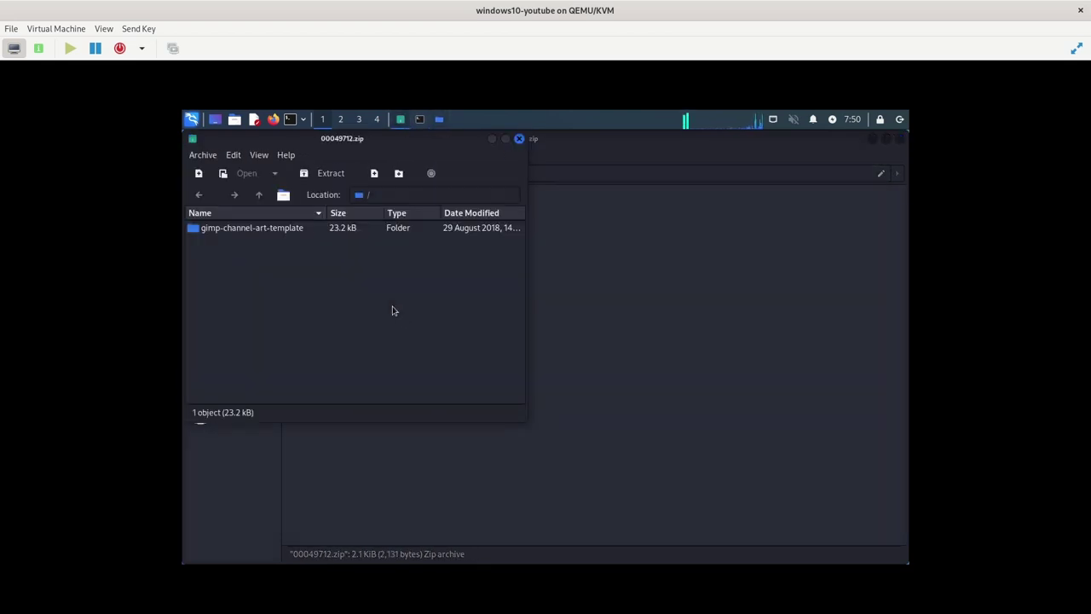
{"action": "left_click", "coordinate": [520, 138]}
{"action": "key", "text": "BackSpace"}
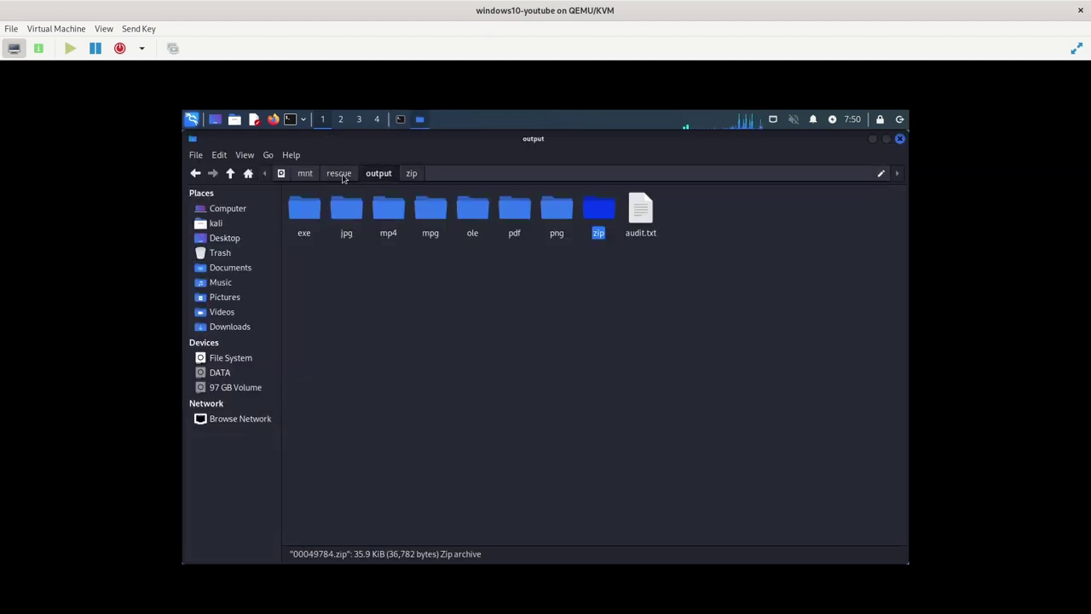
Return Thunar to /mnt/rescue/output, then hide it to bring the terminal forward
{"action": "left_click", "coordinate": [343, 176]}
{"action": "left_click", "coordinate": [304, 174]}
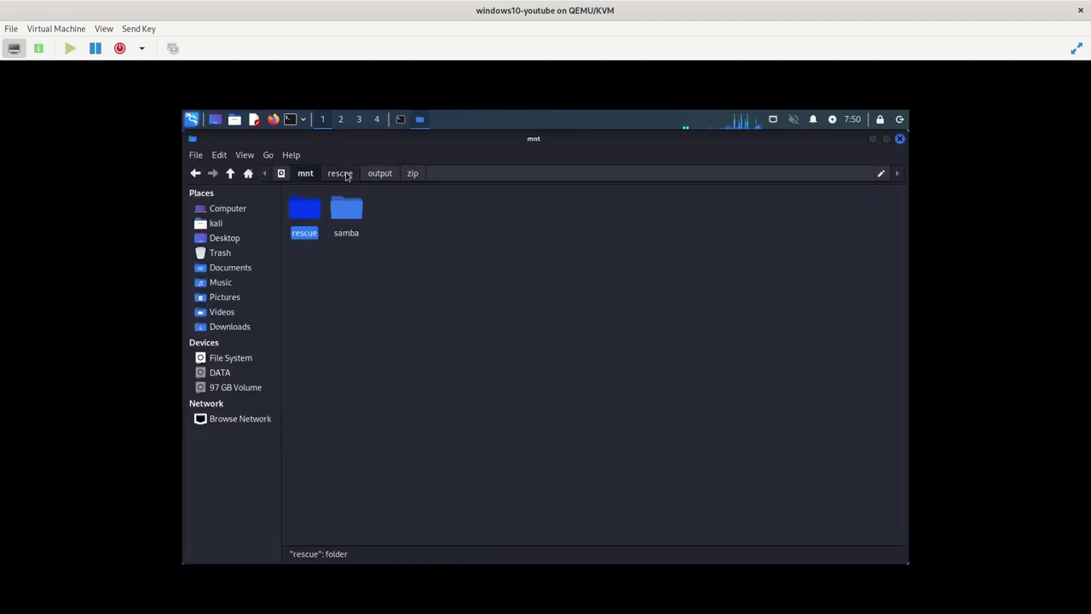
{"action": "left_click", "coordinate": [340, 173]}
{"action": "left_click", "coordinate": [379, 173]}
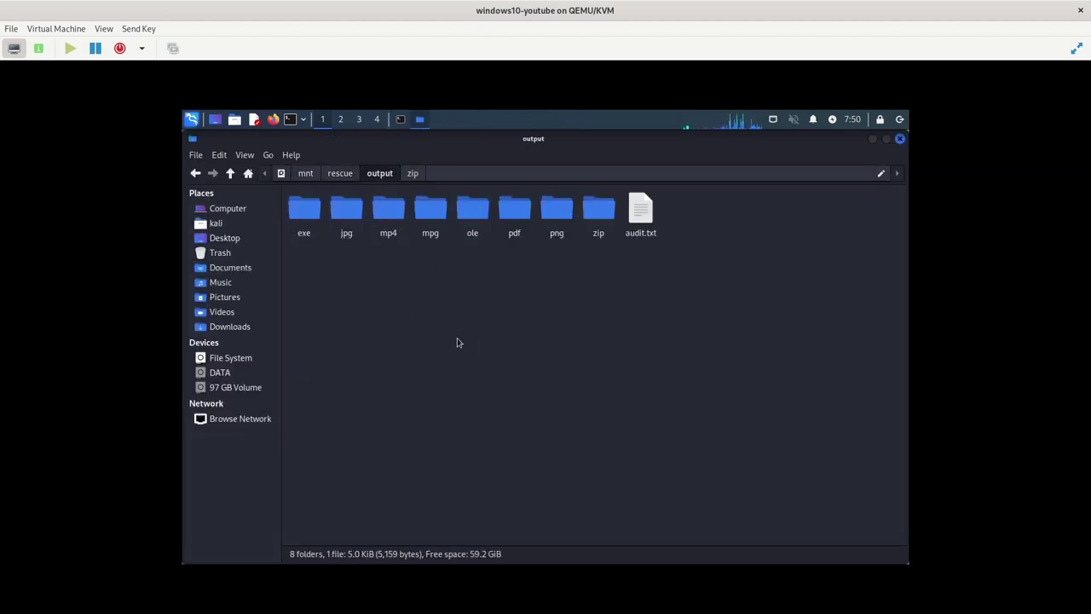
{"action": "key", "text": "super"}
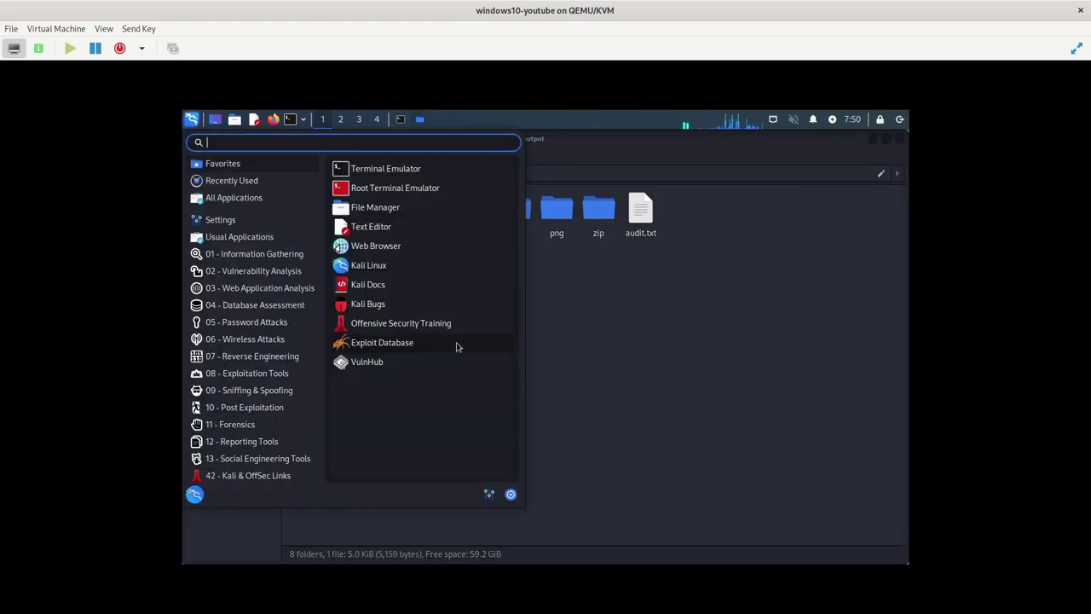
{"action": "left_click", "coordinate": [631, 365]}
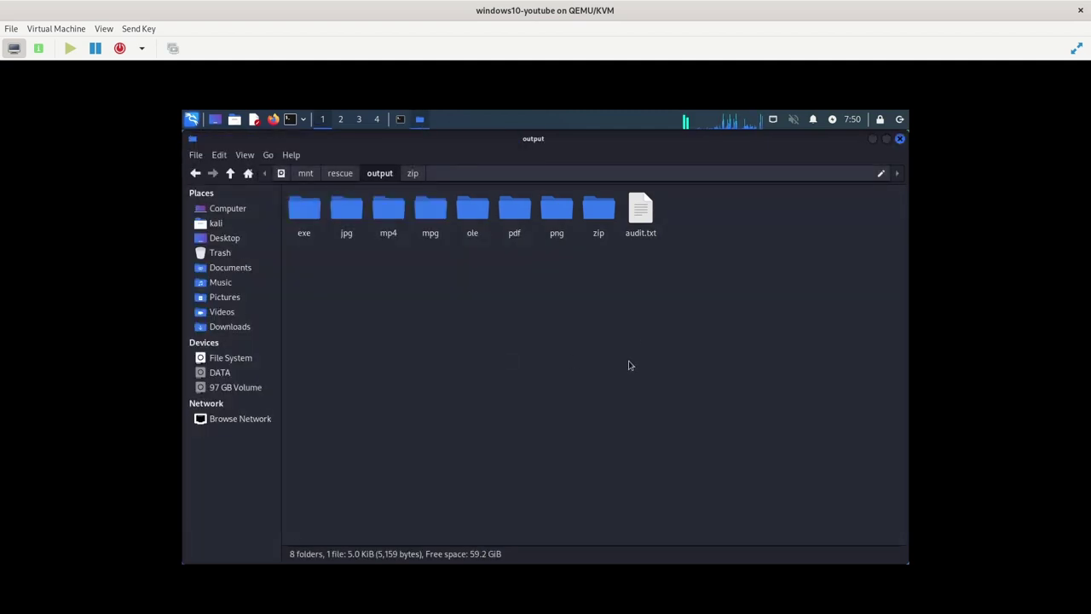
{"action": "left_click", "coordinate": [872, 139]}
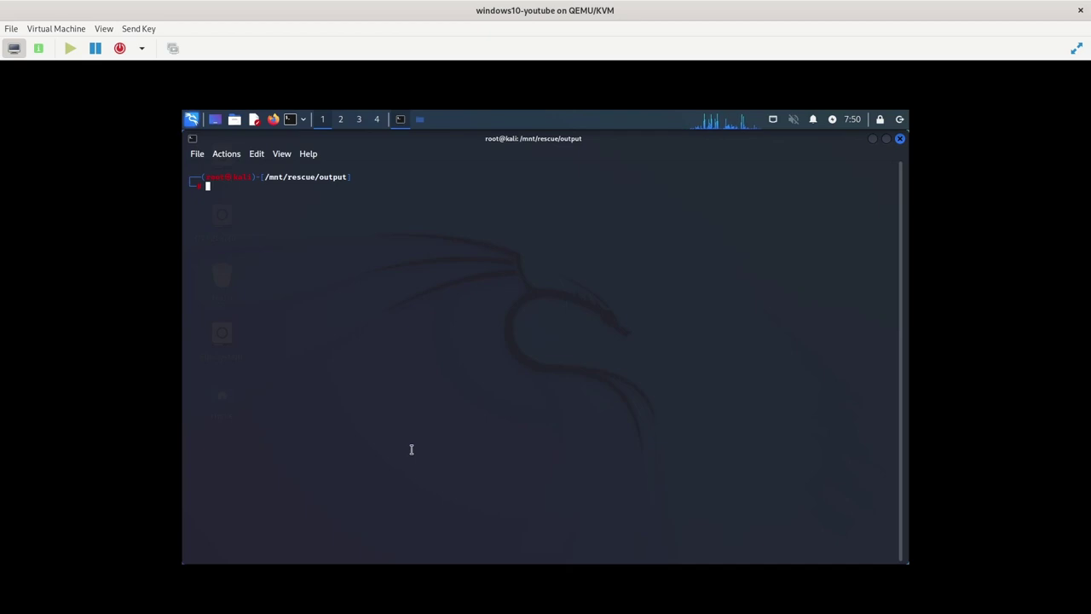
Go up to /mnt/rescue, create a photorec folder and launch PhotoRec there
{"action": "type", "text": "cd .."}
{"action": "key", "text": "Return"}
{"action": "type", "text": "ls"}
{"action": "key", "text": "Return"}
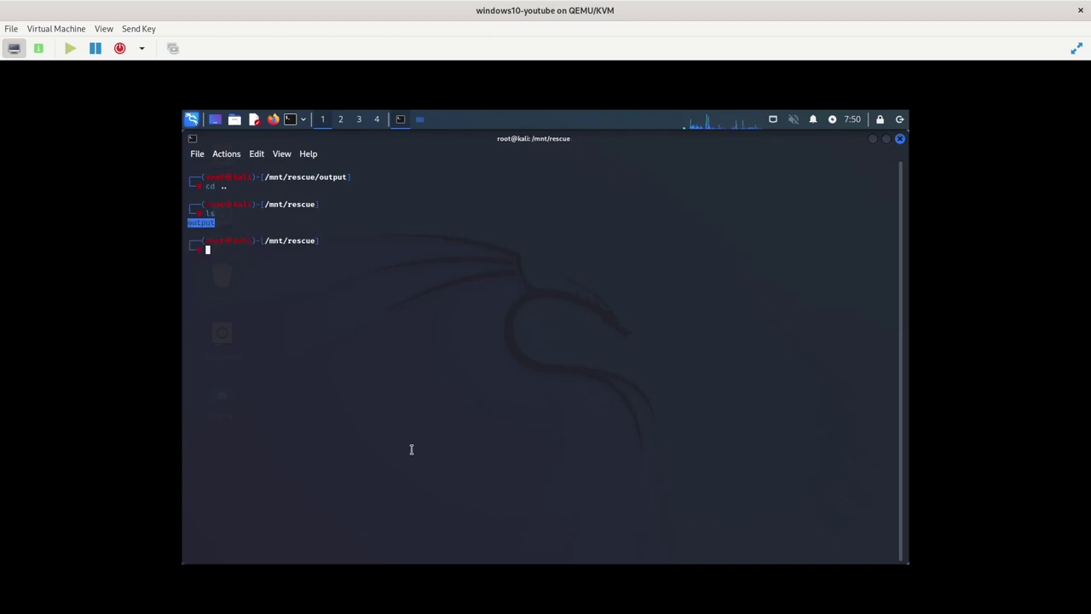
{"action": "type", "text": "mkdir ohi"}
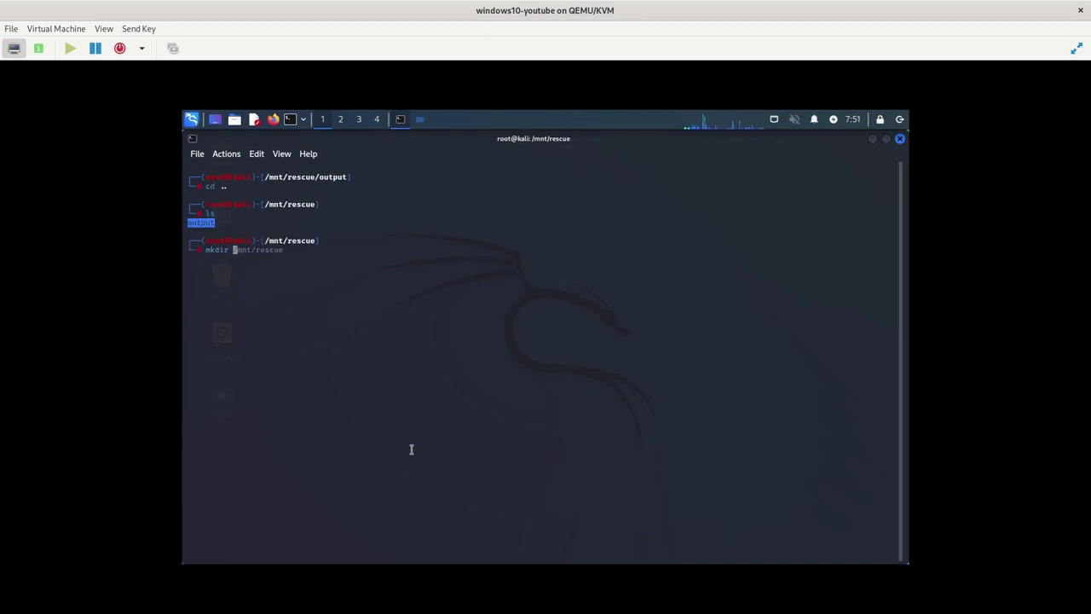
{"action": "key", "text": "BackSpace"}
{"action": "key", "text": "BackSpace"}
{"action": "key", "text": "BackSpace"}
{"action": "type", "text": "photorec"}
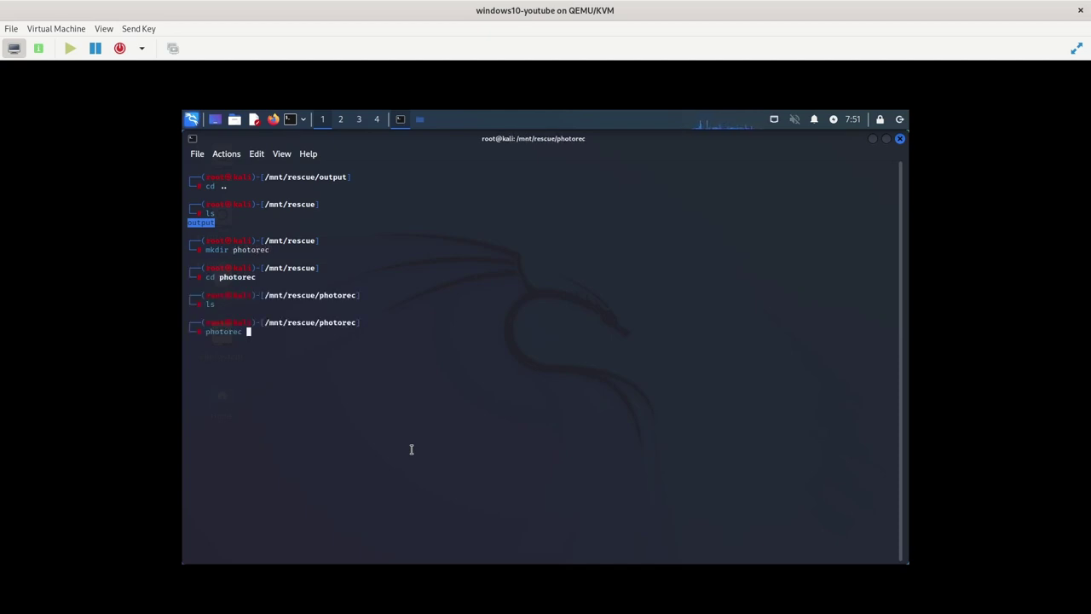
{"action": "key", "text": "Return"}
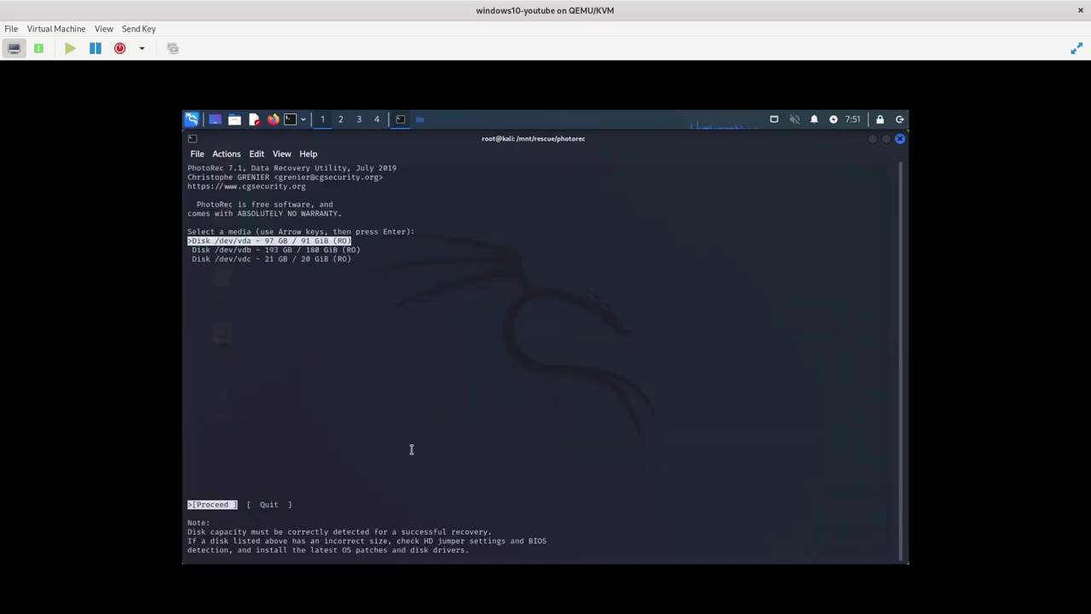
Select disk /dev/vdc and highlight its MS Data partition
{"action": "key", "text": "Down"}
{"action": "key", "text": "Down"}
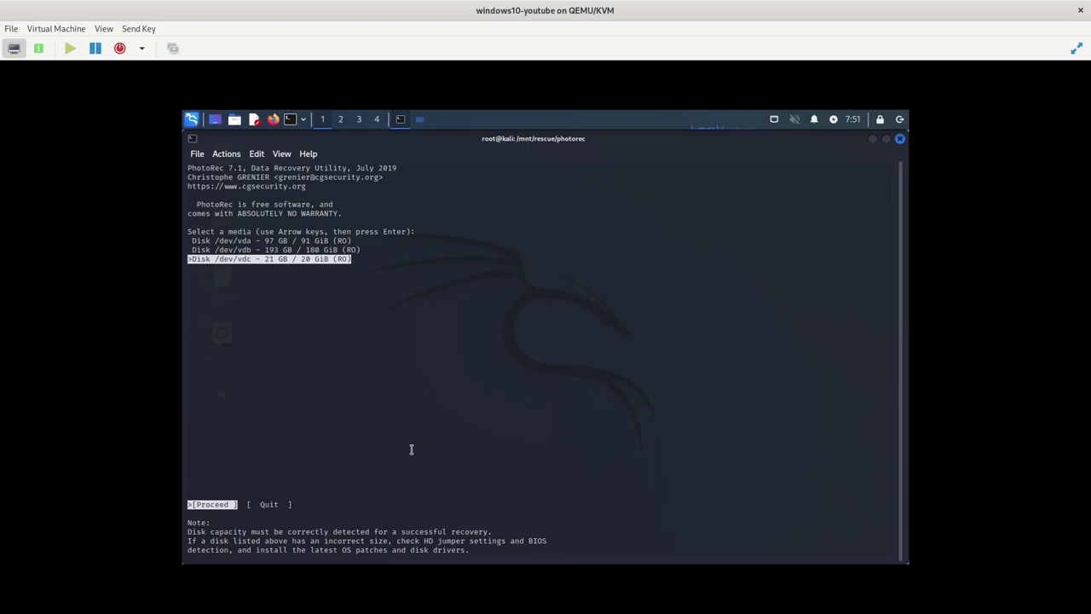
{"action": "key", "text": "Return"}
{"action": "key", "text": "Down"}
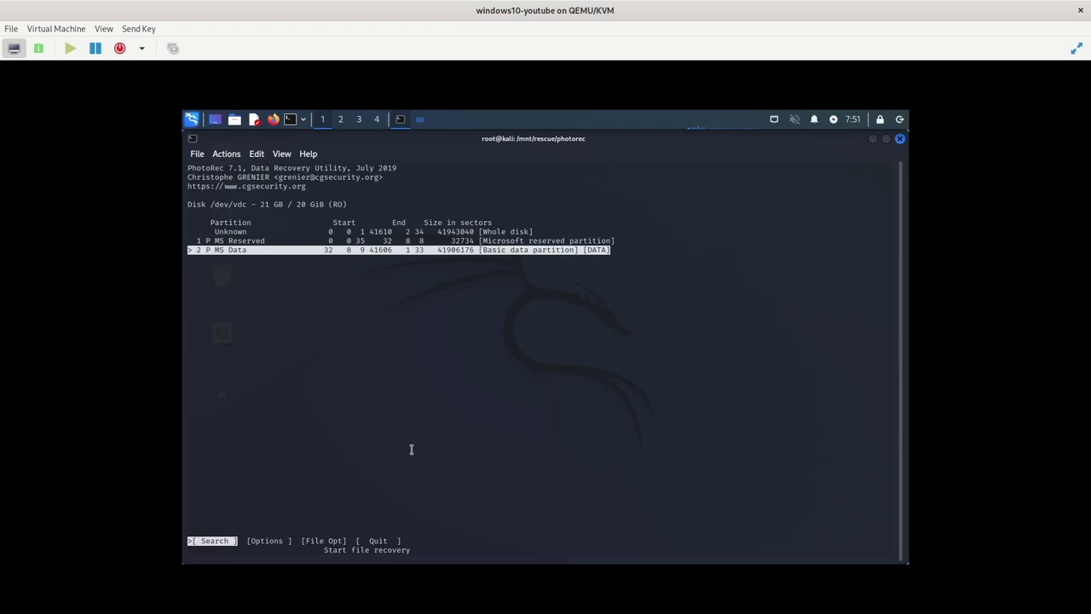
In File Opt, clear all file types and enable only cow Qemu Image
{"action": "key", "text": "Right"}
{"action": "key", "text": "Right"}
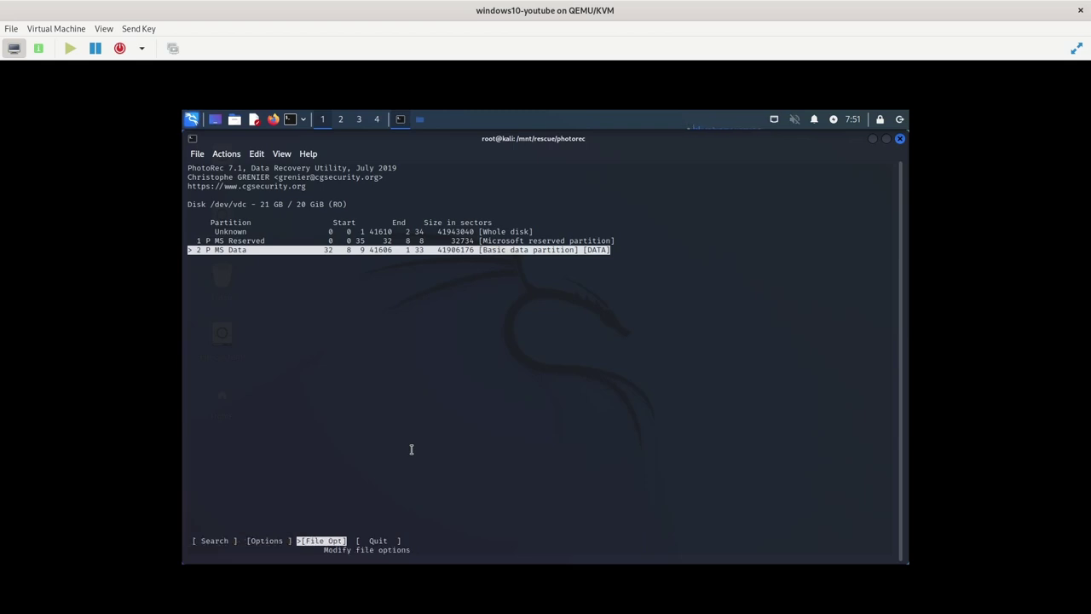
{"action": "key", "text": "Return"}
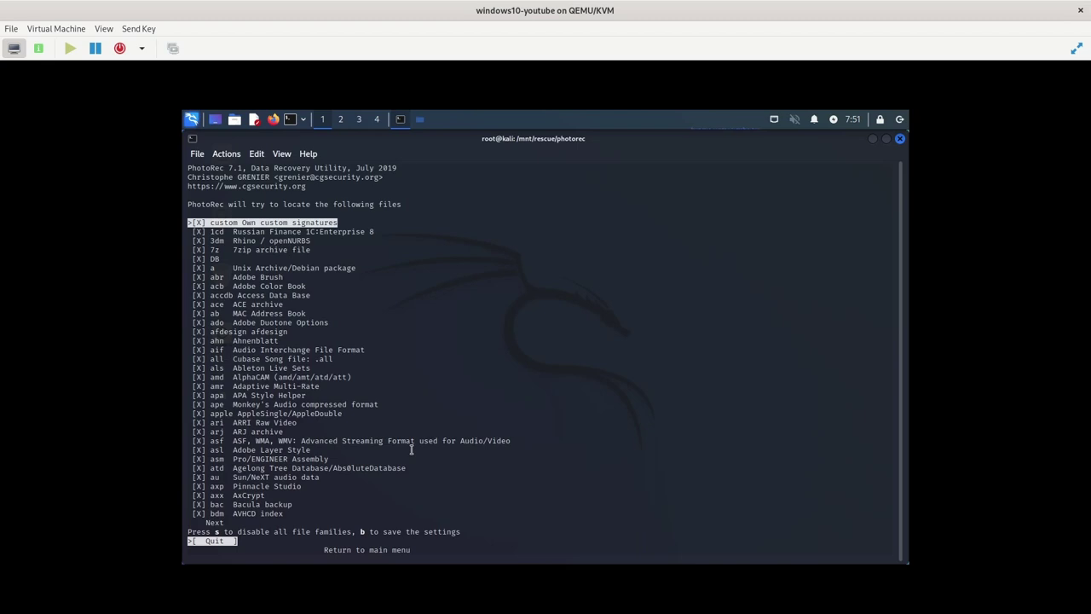
{"action": "key", "text": "s"}
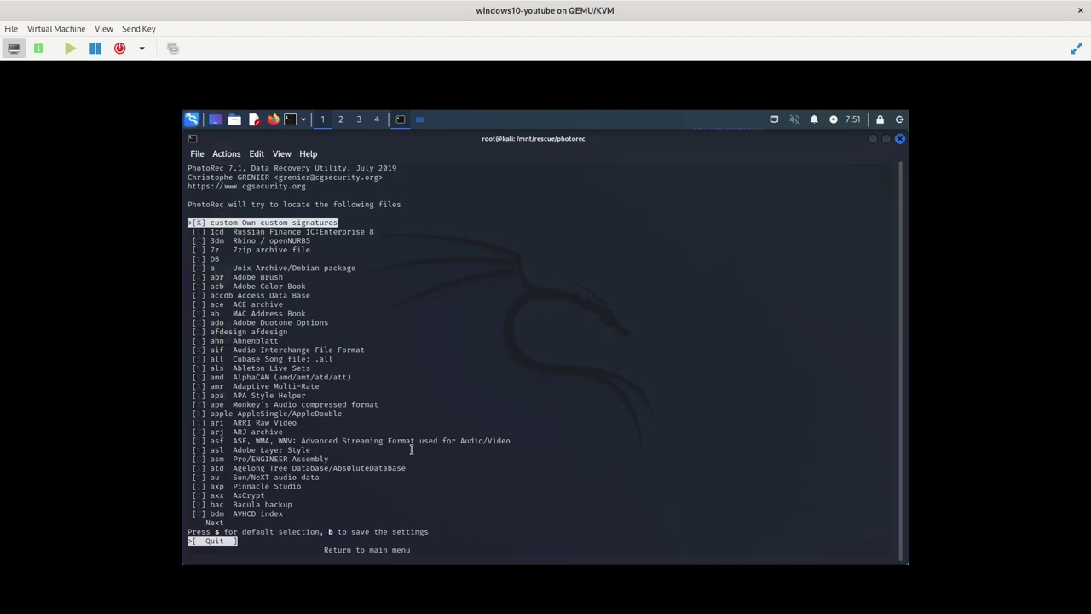
{"action": "key", "text": "Down"}
{"action": "key", "text": "Down"}
{"action": "key", "text": "Down"}
{"action": "key", "text": "Down"}
{"action": "key", "text": "Down"}
{"action": "key", "text": "Down"}
{"action": "key", "text": "Down"}
{"action": "key", "text": "Down"}
{"action": "key", "text": "Down"}
{"action": "key", "text": "Down"}
{"action": "key", "text": "Down"}
{"action": "key", "text": "Down"}
{"action": "key", "text": "Down"}
{"action": "key", "text": "Down"}
{"action": "key", "text": "Down"}
{"action": "key", "text": "Down"}
{"action": "key", "text": "Down"}
{"action": "key", "text": "Down"}
{"action": "key", "text": "Down"}
{"action": "key", "text": "Down"}
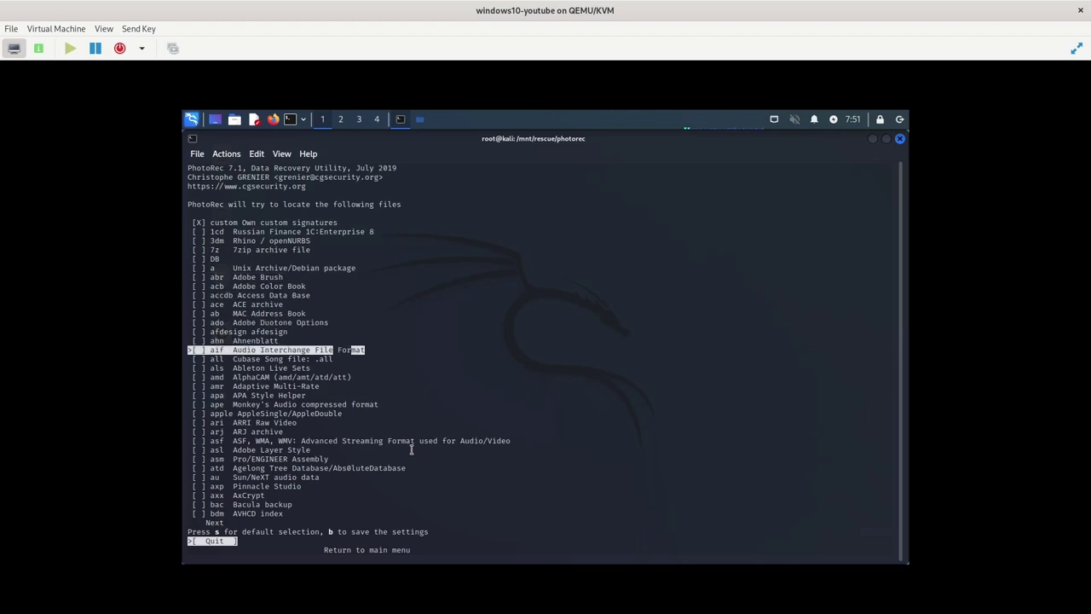
{"action": "key", "text": "Down"}
{"action": "key", "text": "Down"}
{"action": "key", "text": "Down"}
{"action": "key", "text": "Down"}
{"action": "key", "text": "Down"}
{"action": "key", "text": "Down"}
{"action": "key", "text": "Down"}
{"action": "key", "text": "Down"}
{"action": "key", "text": "Down"}
{"action": "key", "text": "Down"}
{"action": "key", "text": "Down"}
{"action": "key", "text": "Down"}
{"action": "key", "text": "Down"}
{"action": "key", "text": "Down"}
{"action": "key", "text": "Down"}
{"action": "key", "text": "Down"}
{"action": "key", "text": "Down"}
{"action": "key", "text": "Down"}
{"action": "key", "text": "Down"}
{"action": "key", "text": "Down"}
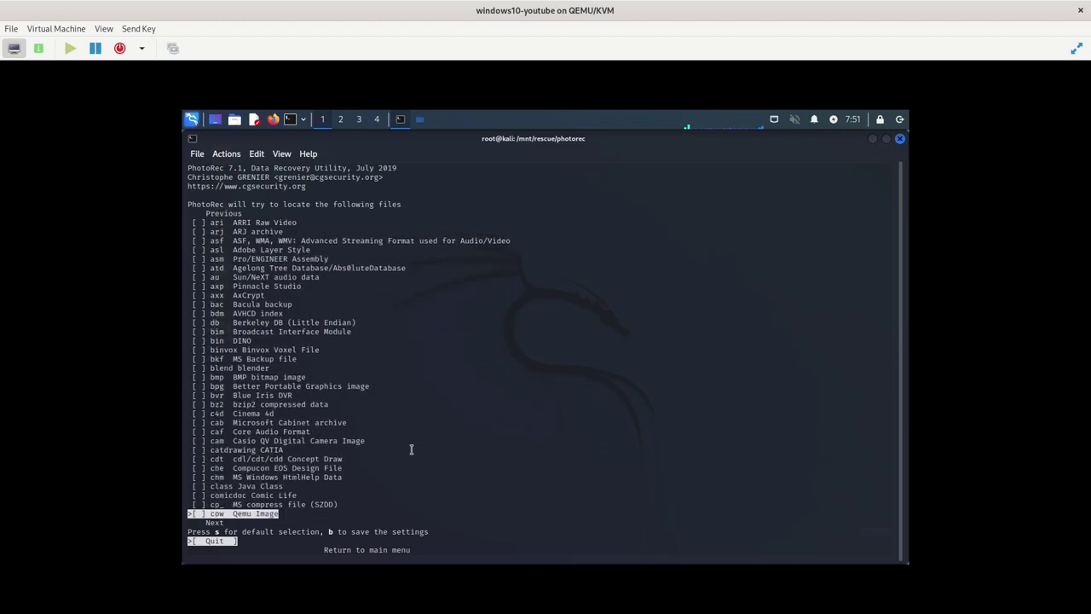
{"action": "key", "text": "Down"}
{"action": "key", "text": "Down"}
{"action": "key", "text": "Down"}
{"action": "key", "text": "Down"}
{"action": "key", "text": "Down"}
{"action": "key", "text": "Down"}
{"action": "key", "text": "Down"}
{"action": "key", "text": "Down"}
{"action": "key", "text": "Down"}
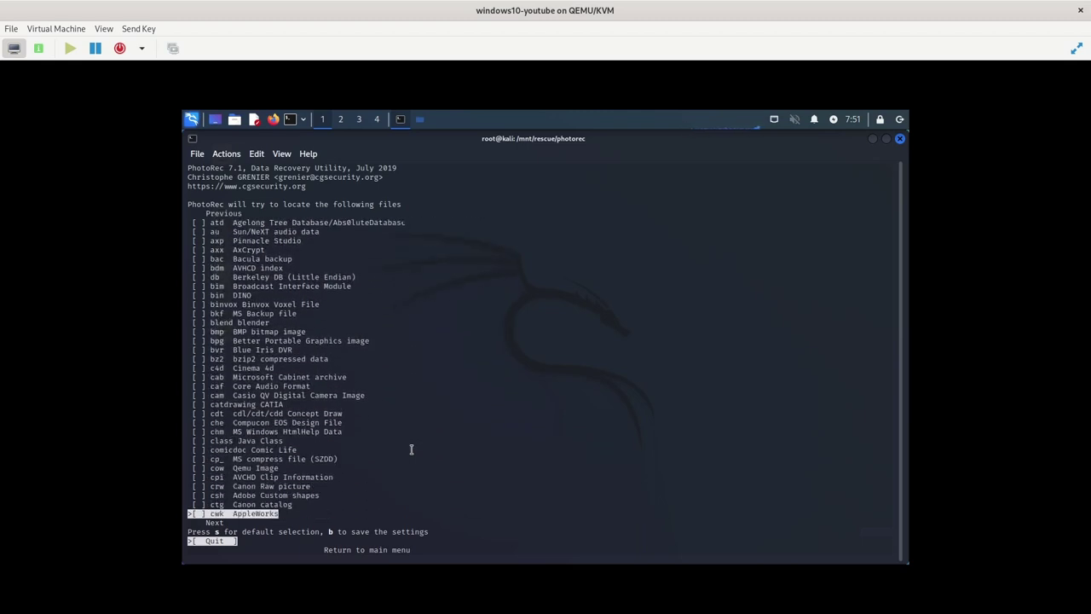
{"action": "key", "text": "Up"}
{"action": "key", "text": "Up"}
{"action": "key", "text": "Up"}
{"action": "key", "text": "Up"}
{"action": "key", "text": "Up"}
{"action": "key", "text": "Up"}
{"action": "key", "text": "Up"}
{"action": "key", "text": "Up"}
{"action": "key", "text": "Up"}
{"action": "key", "text": "Up"}
{"action": "key", "text": "Up"}
{"action": "key", "text": "Up"}
{"action": "key", "text": "Up"}
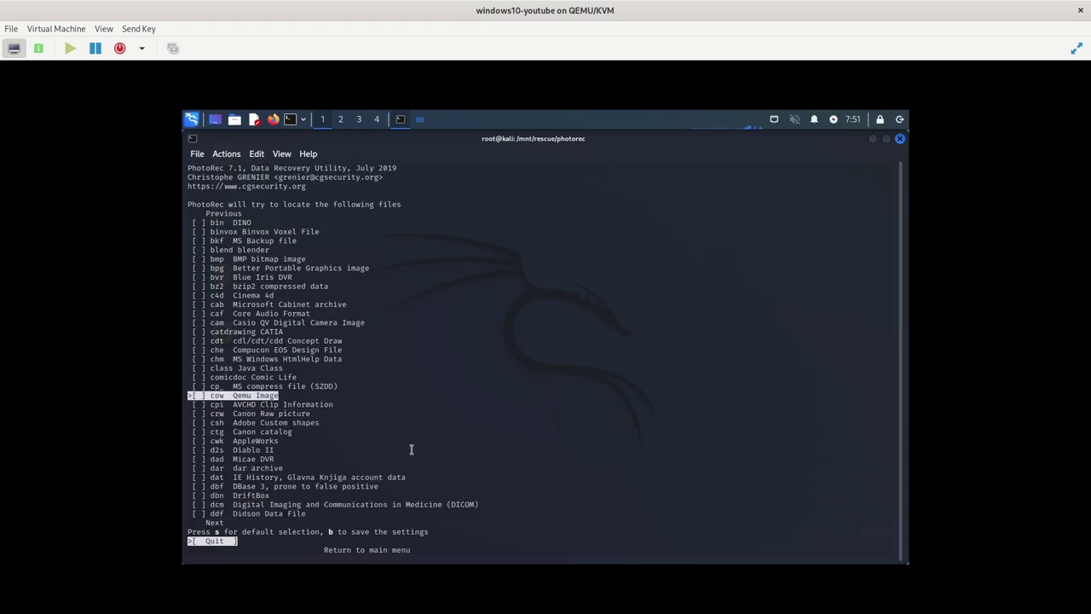
{"action": "key", "text": "Right"}
Return to the partition menu and start the search on the DATA partition
{"action": "key", "text": "Return"}
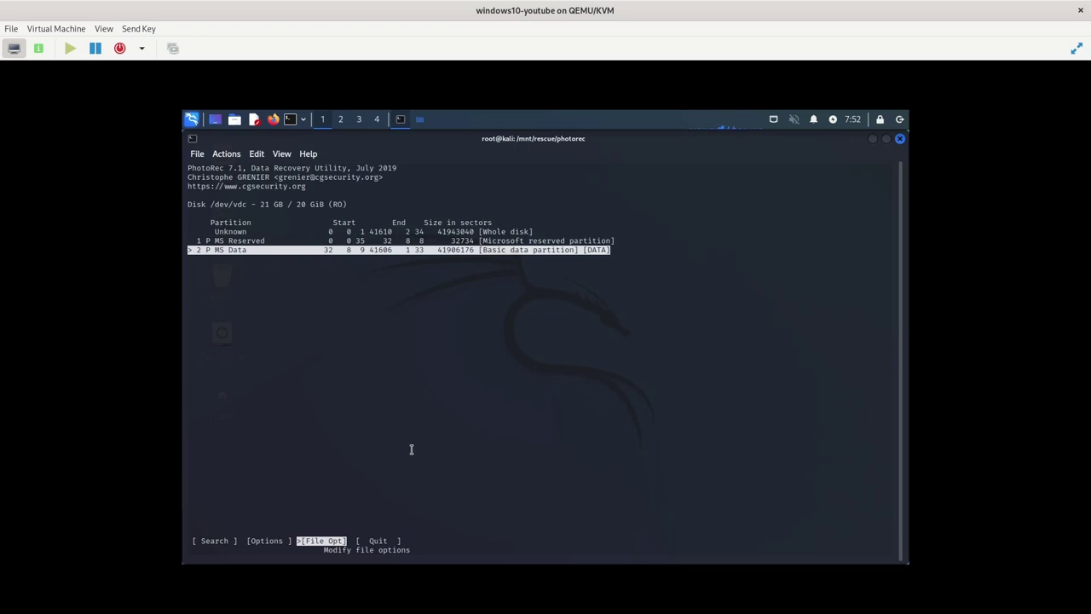
{"action": "key", "text": "Left"}
{"action": "key", "text": "Left"}
{"action": "key", "text": "Return"}
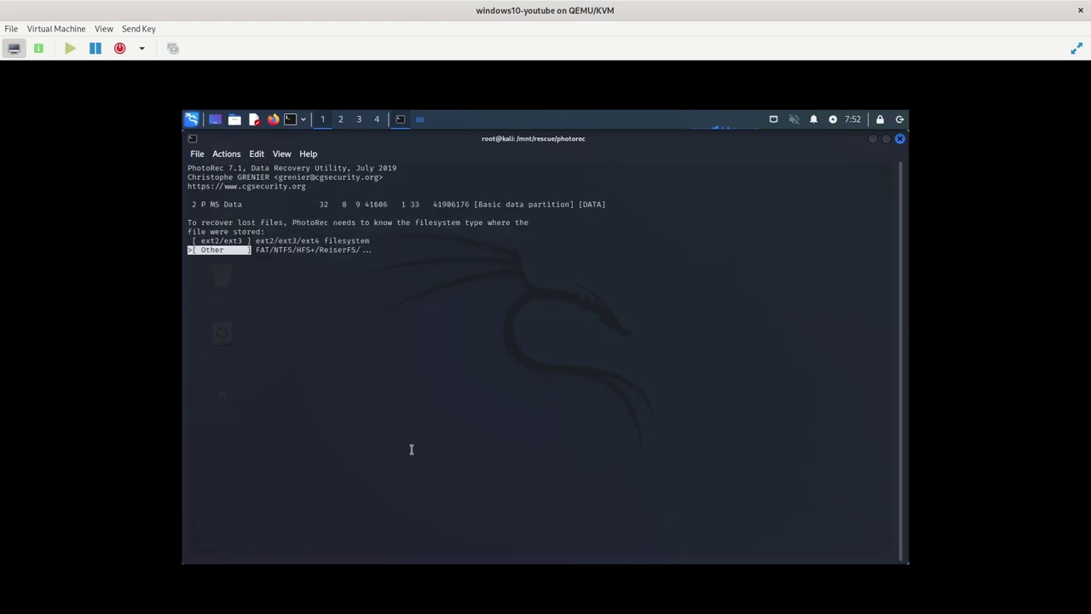
Choose Other filesystem and Whole partition, saving recovered files to /mnt/rescue/photorec
{"action": "key", "text": "Up"}
{"action": "key", "text": "Down"}
{"action": "key", "text": "Return"}
{"action": "key", "text": "Down"}
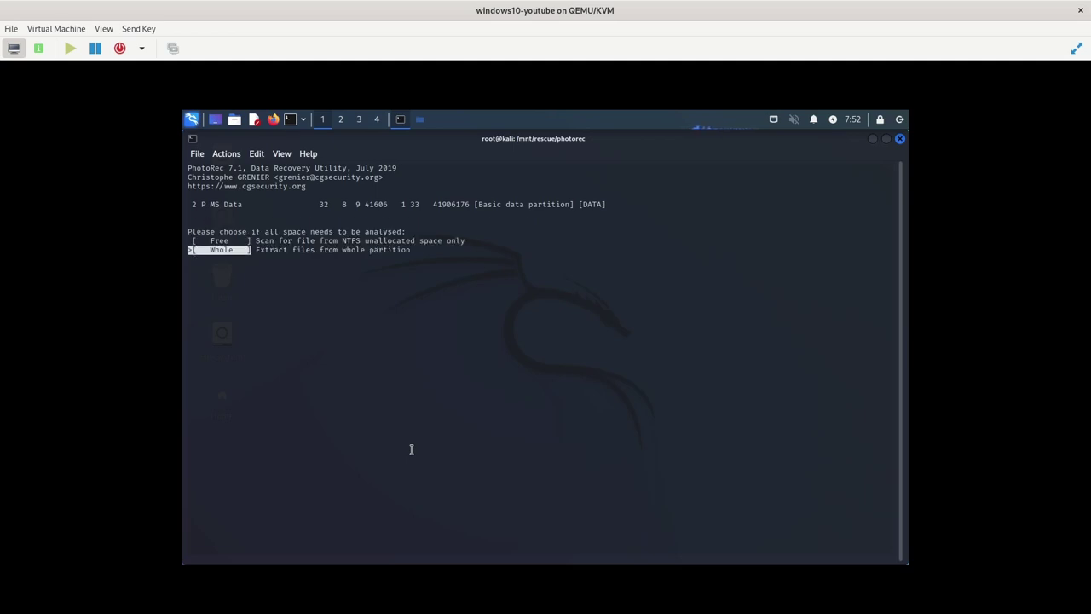
{"action": "key", "text": "Return"}
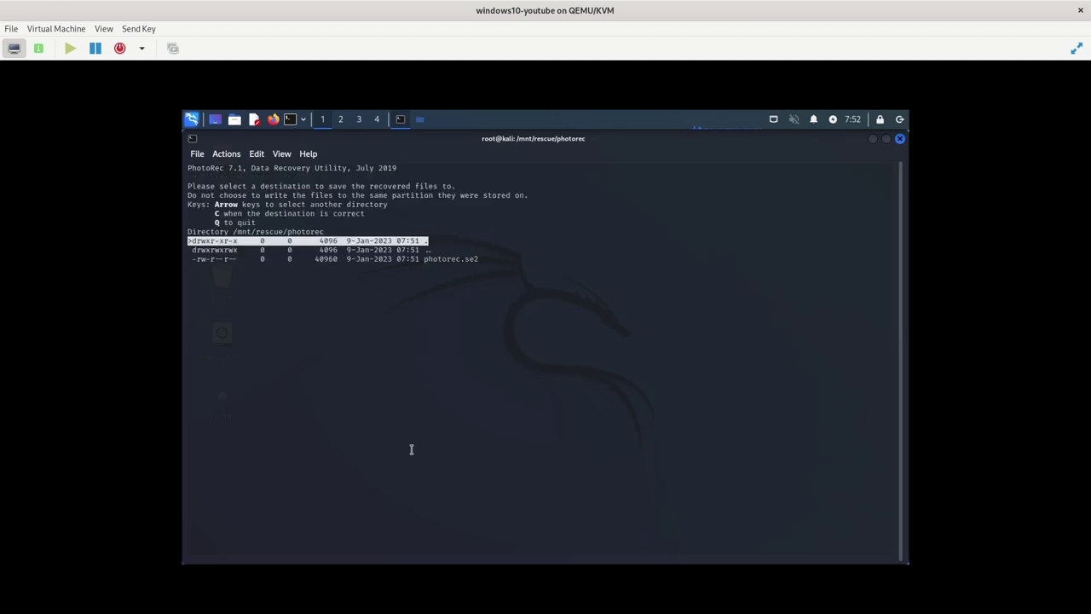
{"action": "key", "text": "Down"}
{"action": "key", "text": "Up"}
{"action": "key", "text": "c"}
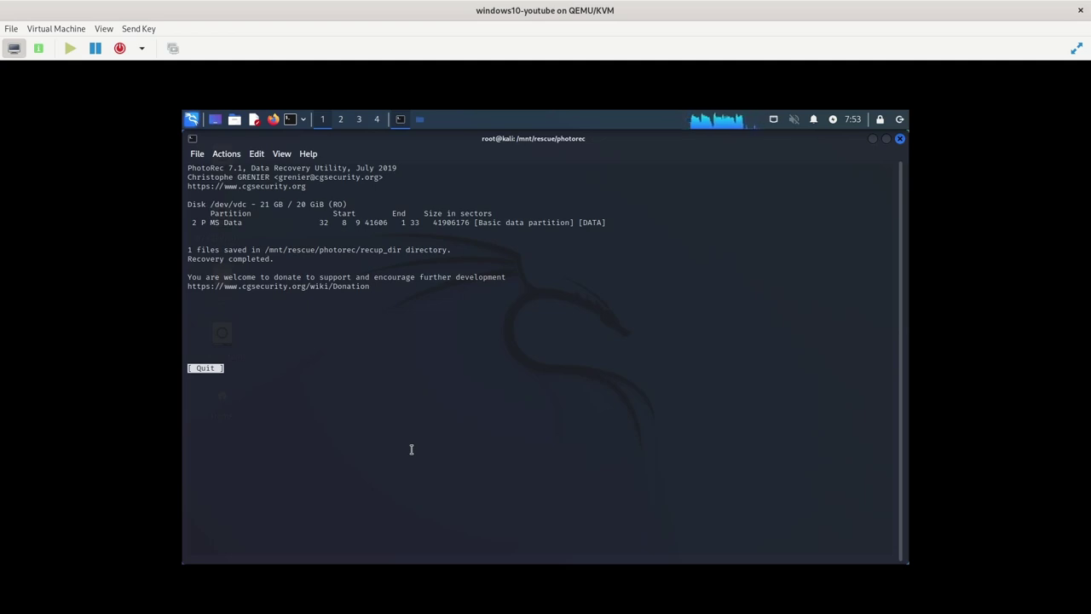
Quit PhotoRec back to the shell prompt
{"action": "key", "text": "Return"}
{"action": "key", "text": "Right"}
{"action": "key", "text": "Right"}
{"action": "key", "text": "Right"}
{"action": "key", "text": "Return"}
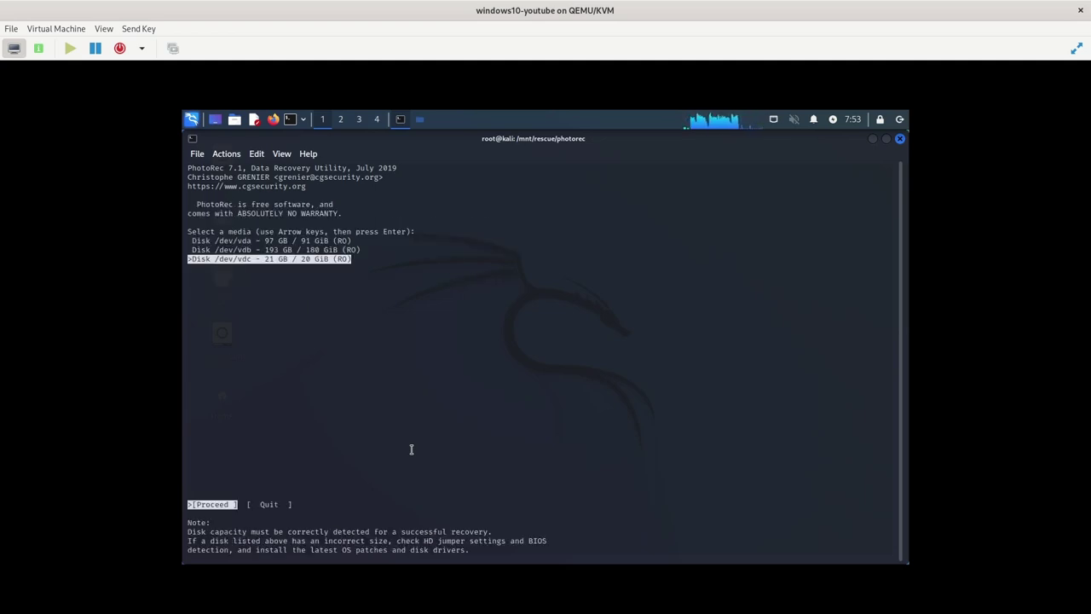
{"action": "key", "text": "Right"}
{"action": "key", "text": "Return"}
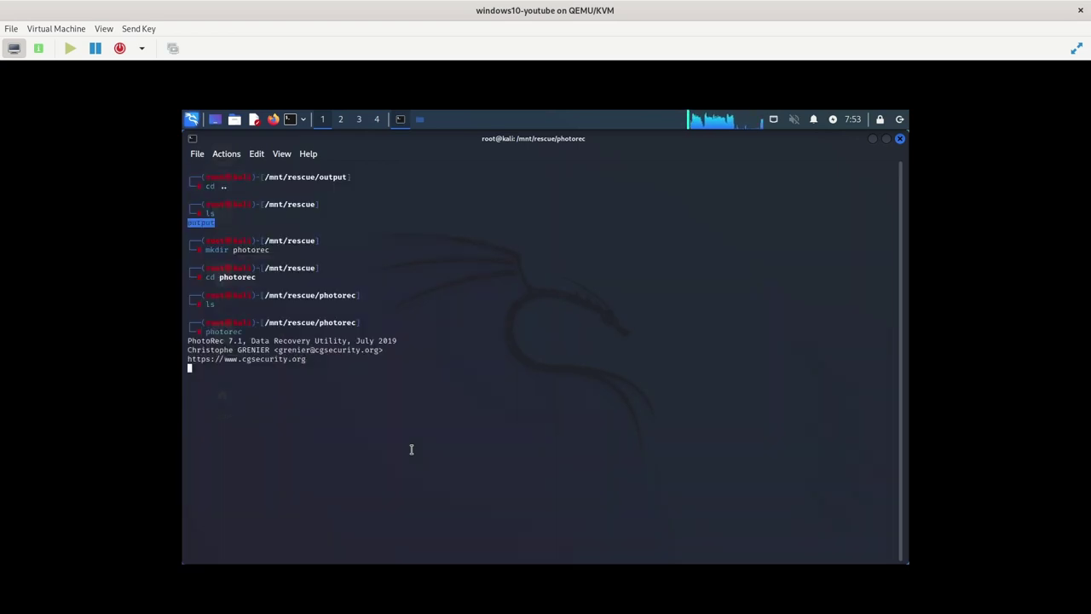
Enter recup_dir.1 and list it with ls -lha, showing the 20G f0200936.cow
{"action": "type", "text": "ls"}
{"action": "key", "text": "Return"}
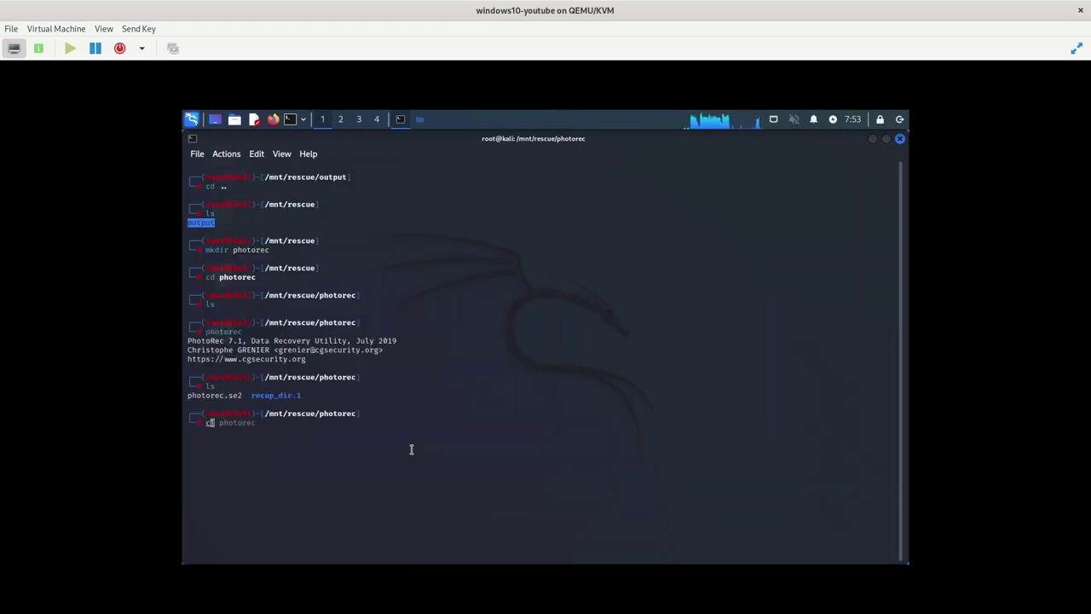
{"action": "type", "text": "cd re"}
{"action": "key", "text": "Tab"}
{"action": "key", "text": "Return"}
{"action": "type", "text": "ls"}
{"action": "key", "text": "Return"}
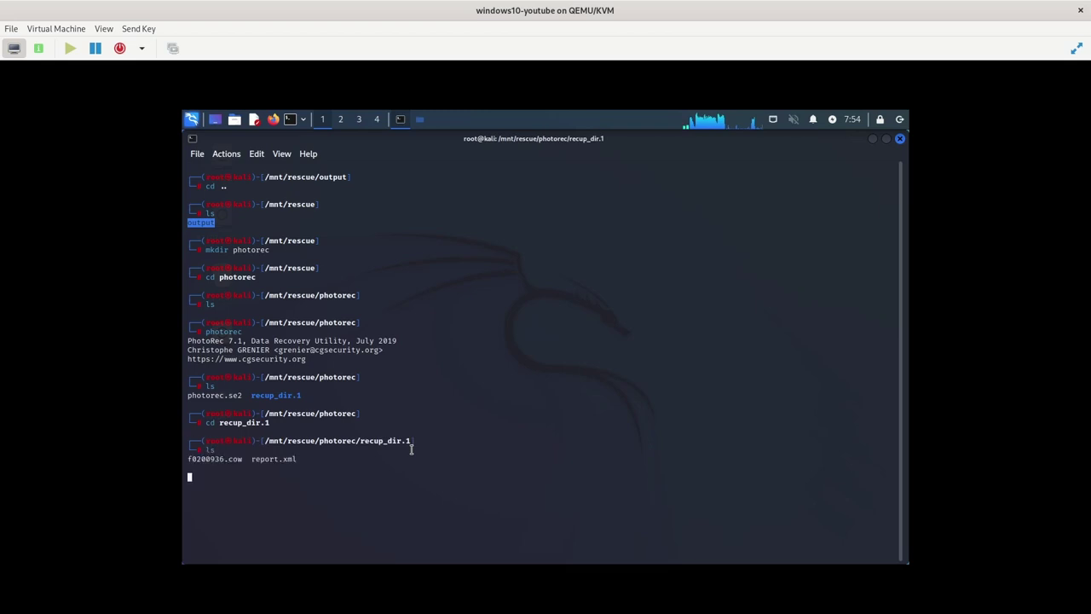
{"action": "type", "text": "ls -lha"}
{"action": "key", "text": "Return"}
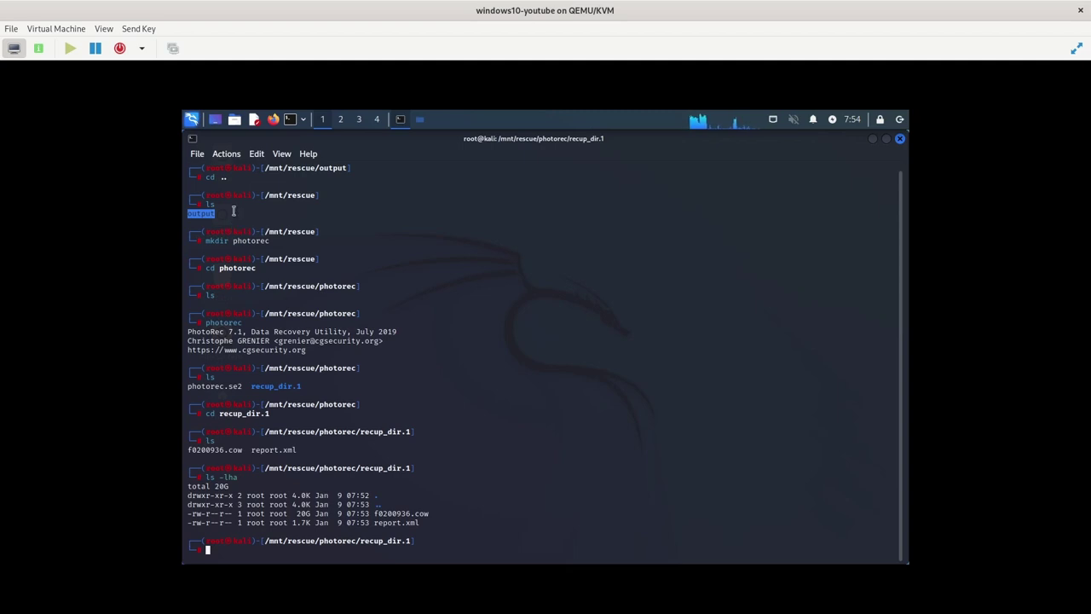
{"action": "left_click", "coordinate": [192, 121]}
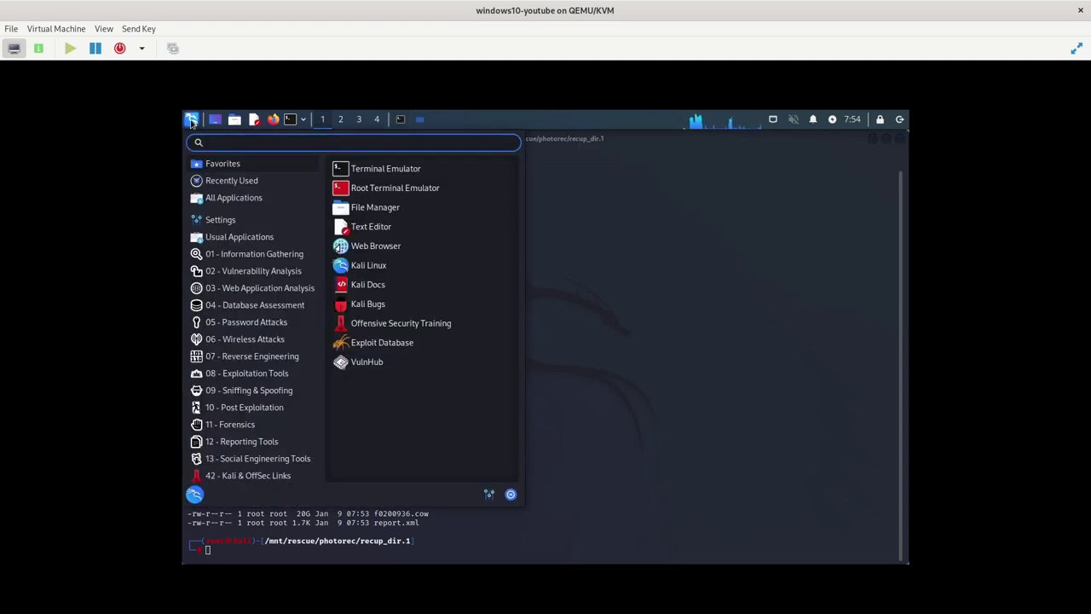
Launch Virtual Machine Manager, authenticate with the account password, and open the ubuntu VM
{"action": "type", "text": "vi"}
{"action": "left_click", "coordinate": [392, 168]}
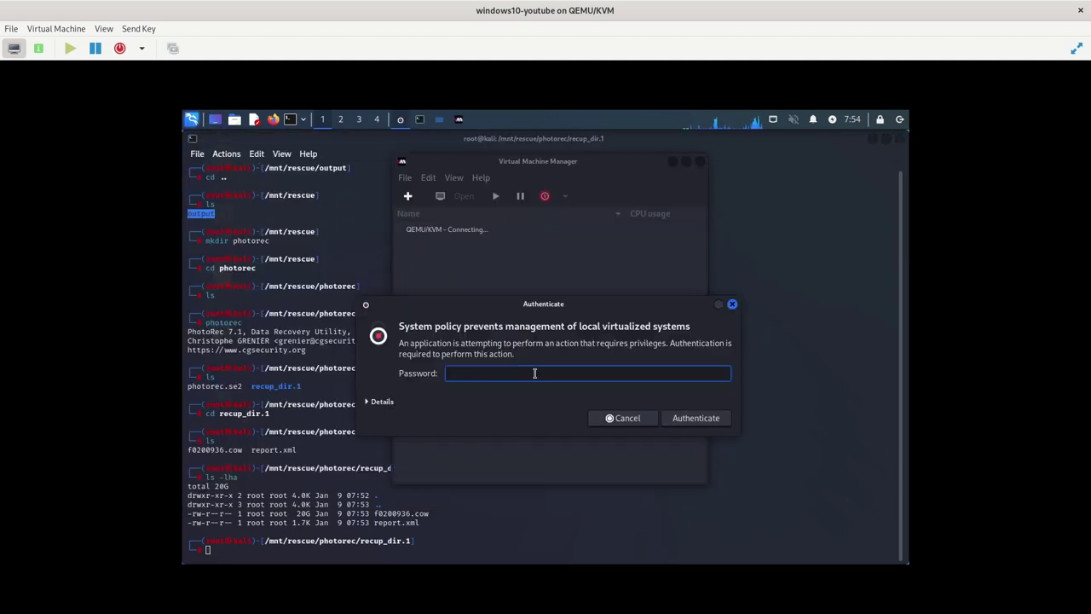
{"action": "type", "text": "kali"}
{"action": "key", "text": "Return"}
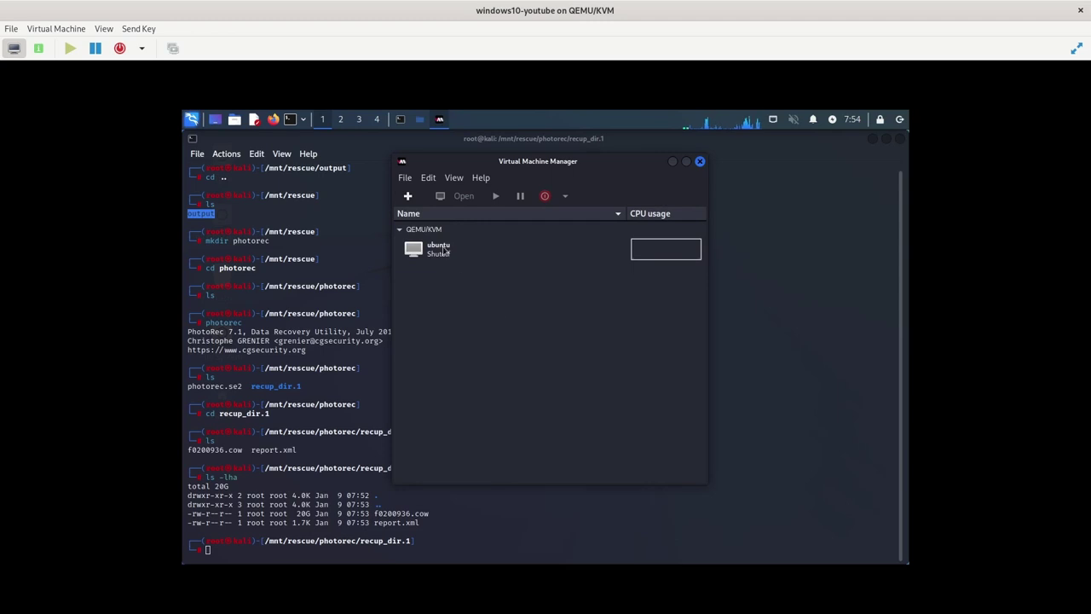
{"action": "left_click", "coordinate": [444, 250]}
{"action": "right_click", "coordinate": [444, 250]}
{"action": "left_click", "coordinate": [477, 357]}
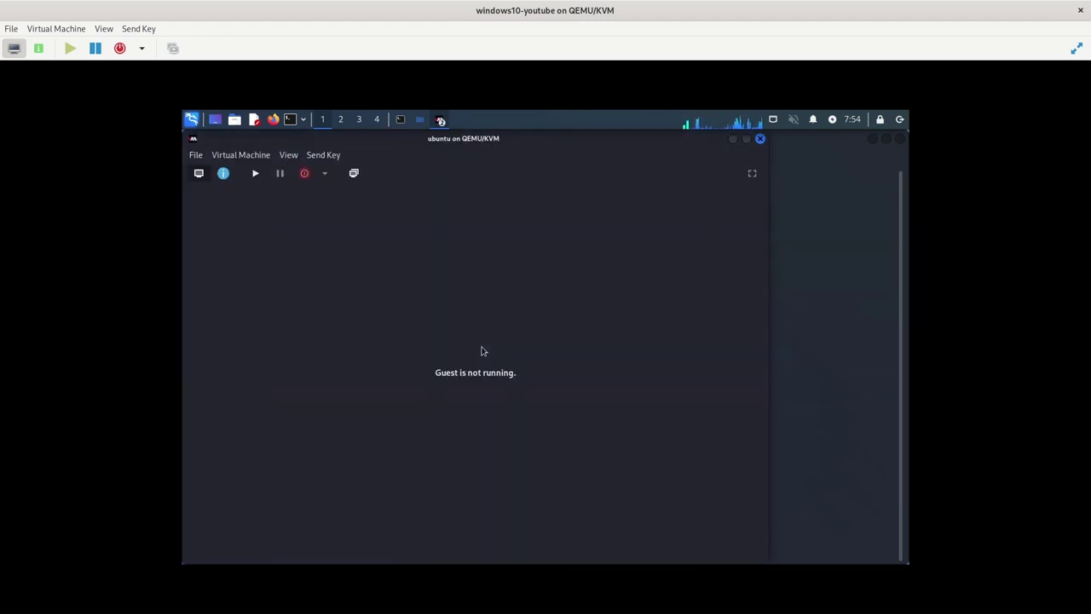
Remove the existing virtual disk from the ubuntu VM's hardware
{"action": "left_click", "coordinate": [224, 173]}
{"action": "left_click", "coordinate": [625, 552]}
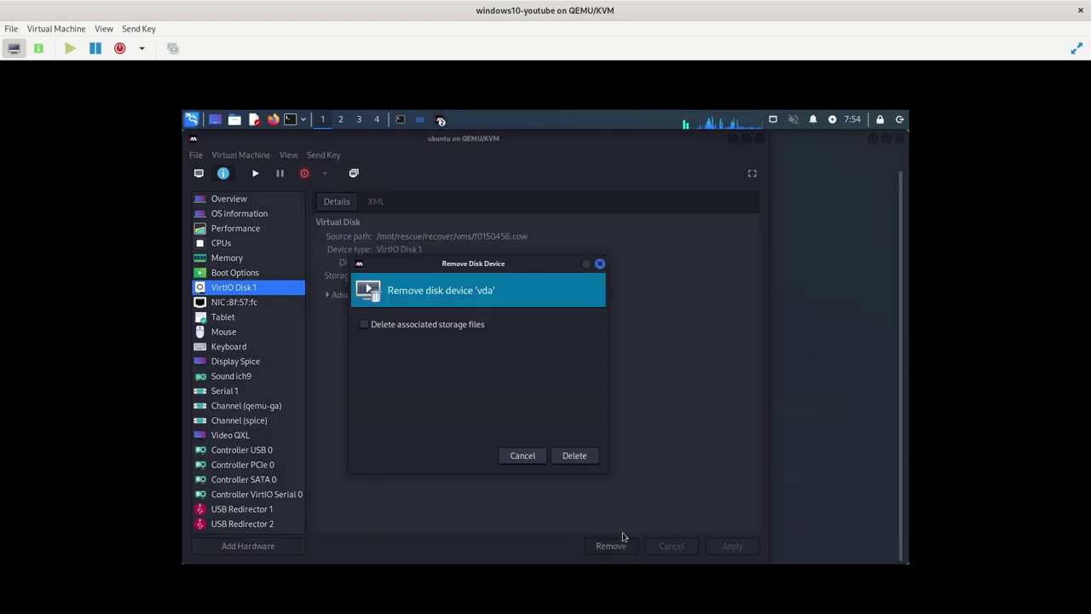
{"action": "left_click", "coordinate": [583, 459]}
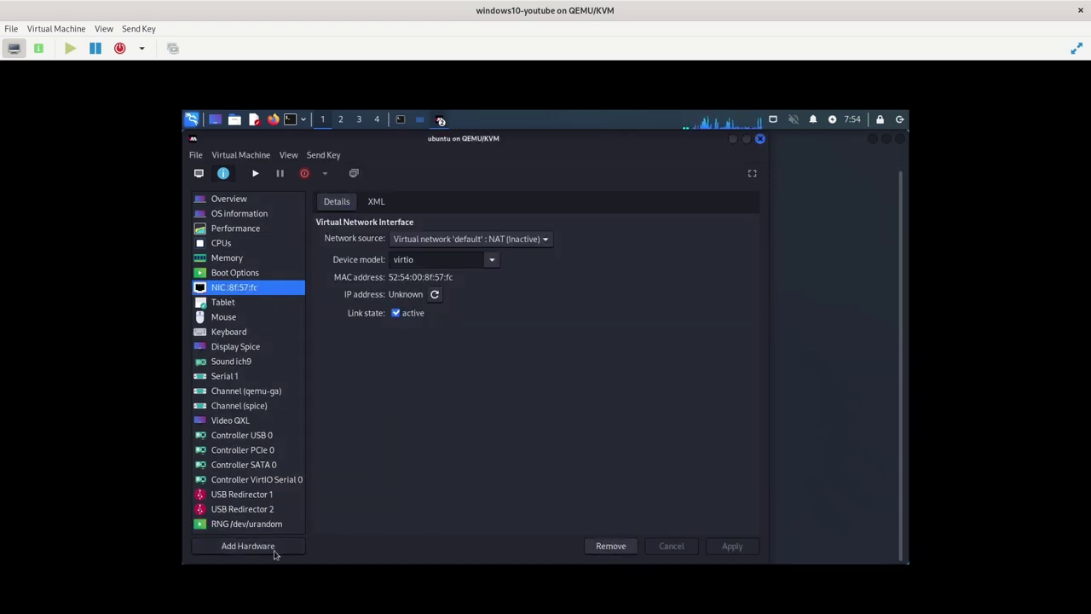
Add new storage hardware with VirtIO bus, browsing local files for custom storage
{"action": "left_click", "coordinate": [275, 548]}
{"action": "left_click", "coordinate": [527, 339]}
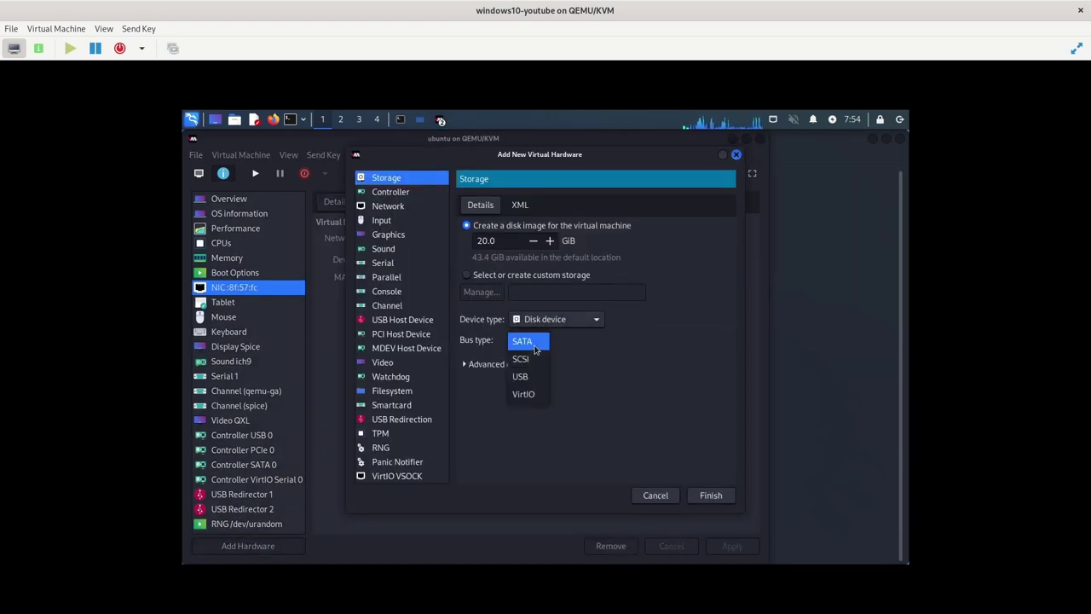
{"action": "left_click", "coordinate": [525, 395]}
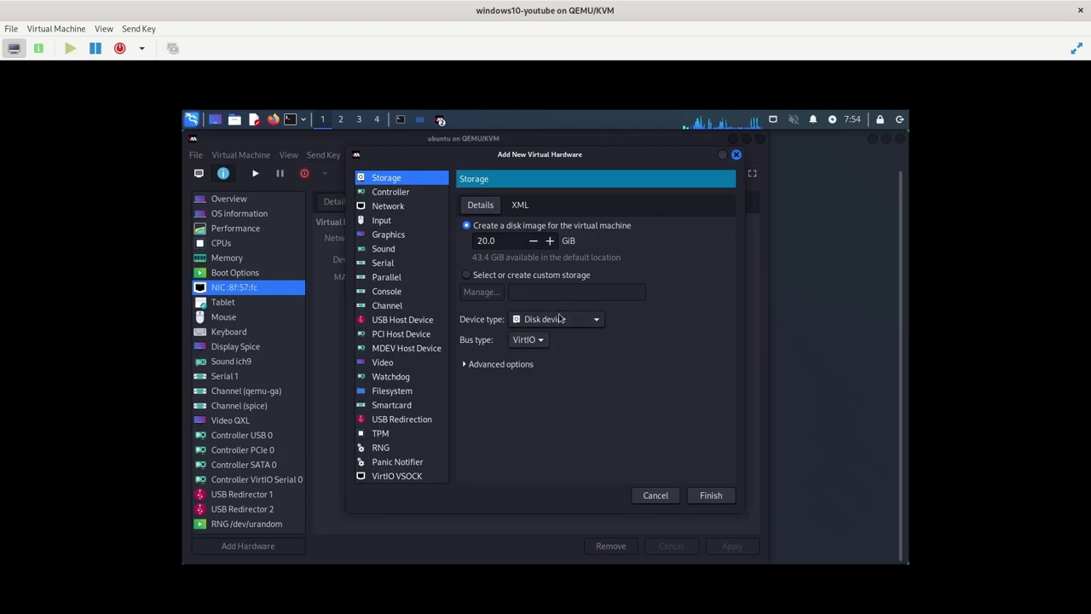
{"action": "left_click", "coordinate": [487, 277]}
{"action": "left_click", "coordinate": [479, 293]}
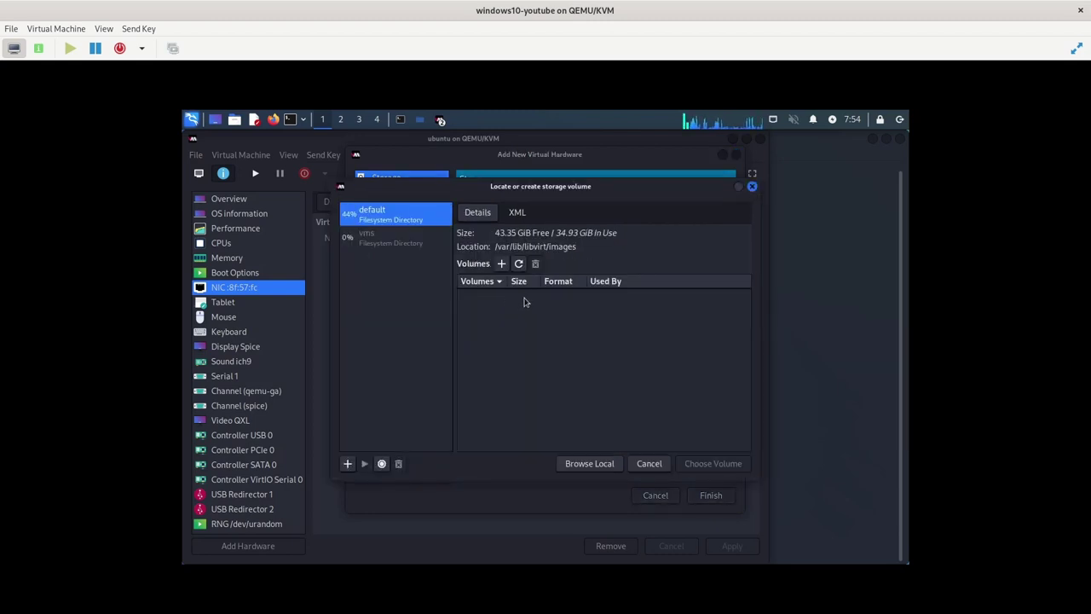
{"action": "left_click", "coordinate": [609, 465]}
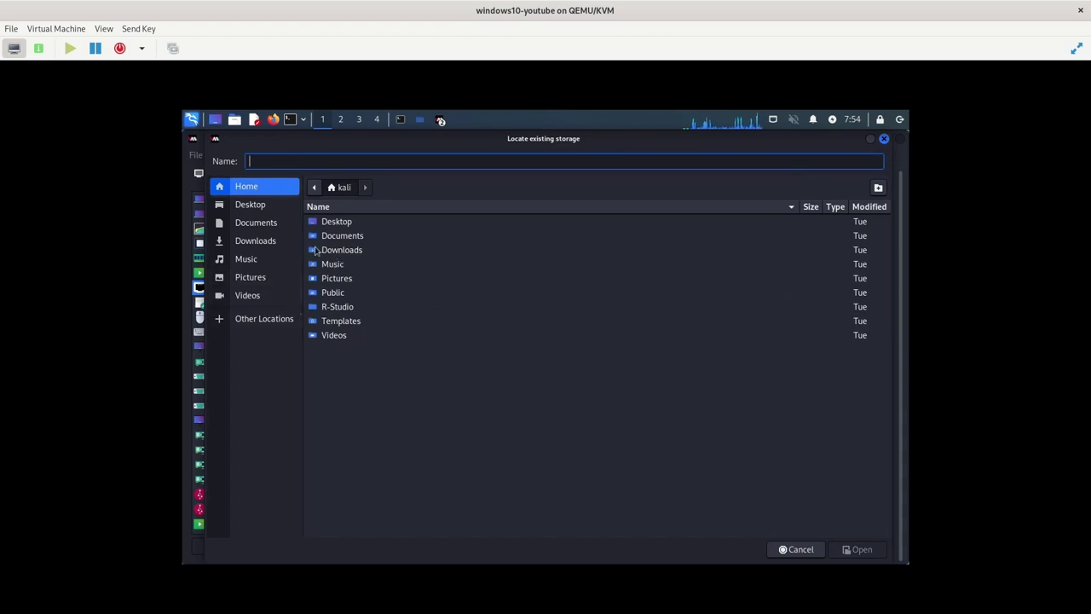
Pick f0200936.cow from /mnt/rescue/photorec/recup_dir.1 as the disk image
{"action": "type", "text": "/mn"}
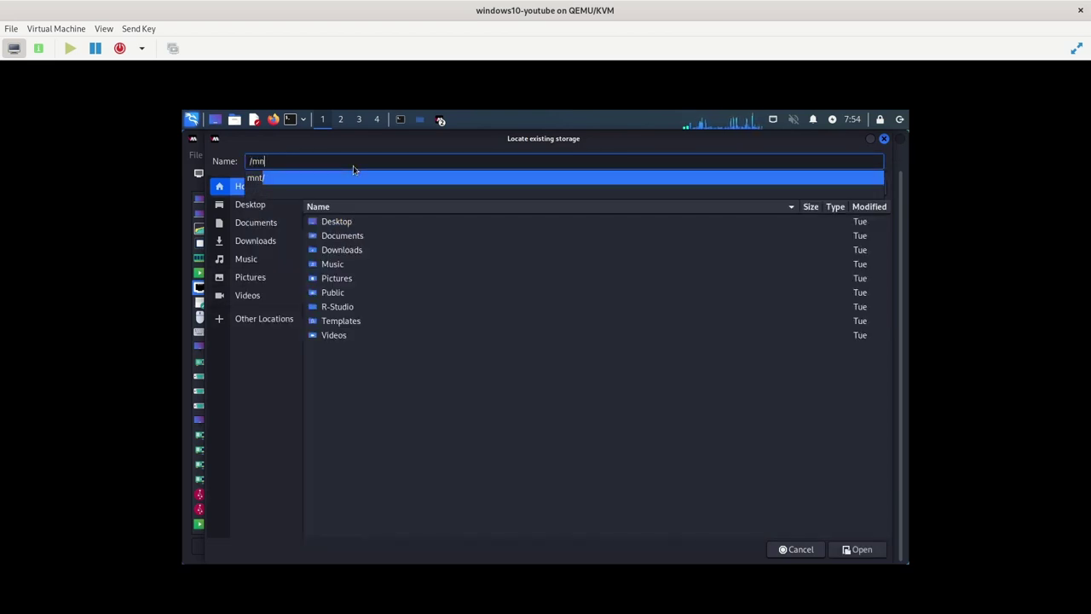
{"action": "type", "text": "t/res"}
{"action": "key", "text": "Down"}
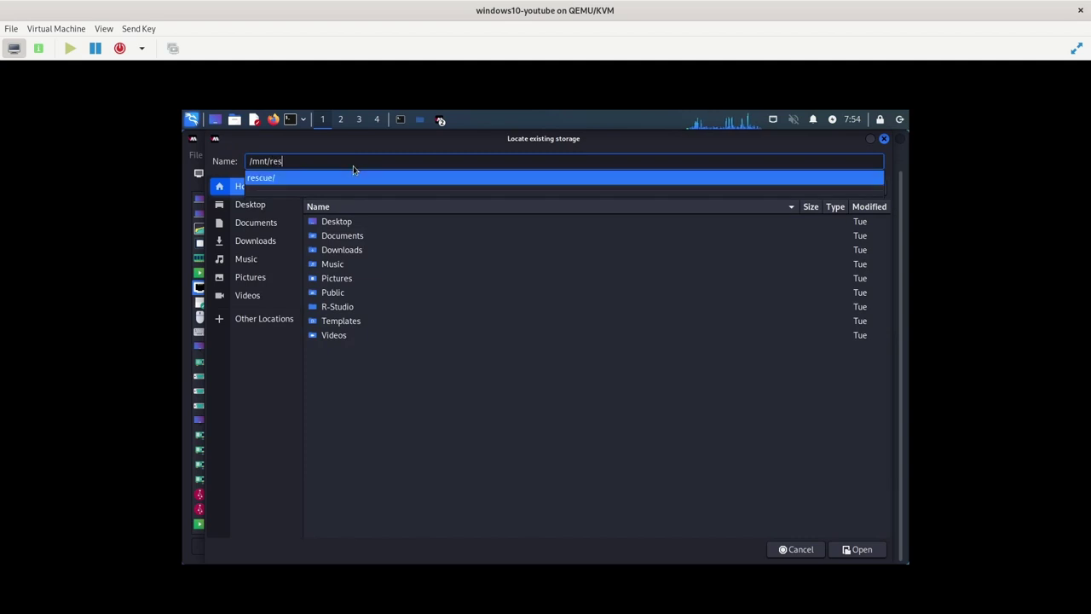
{"action": "key", "text": "Return"}
{"action": "key", "text": "Down"}
{"action": "key", "text": "Down"}
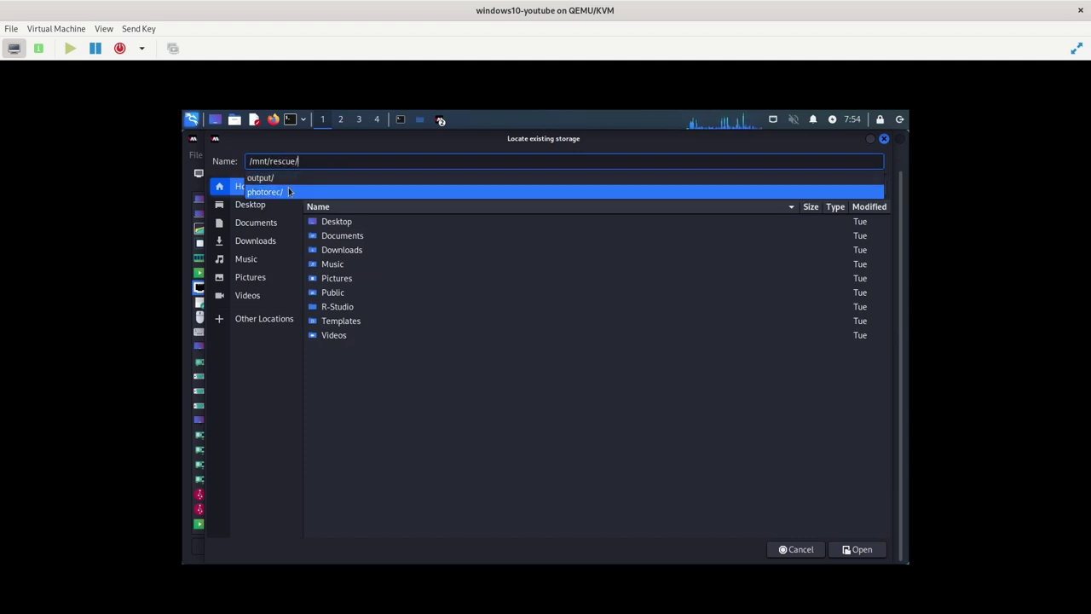
{"action": "key", "text": "Return"}
{"action": "key", "text": "Down"}
{"action": "left_click", "coordinate": [289, 191]}
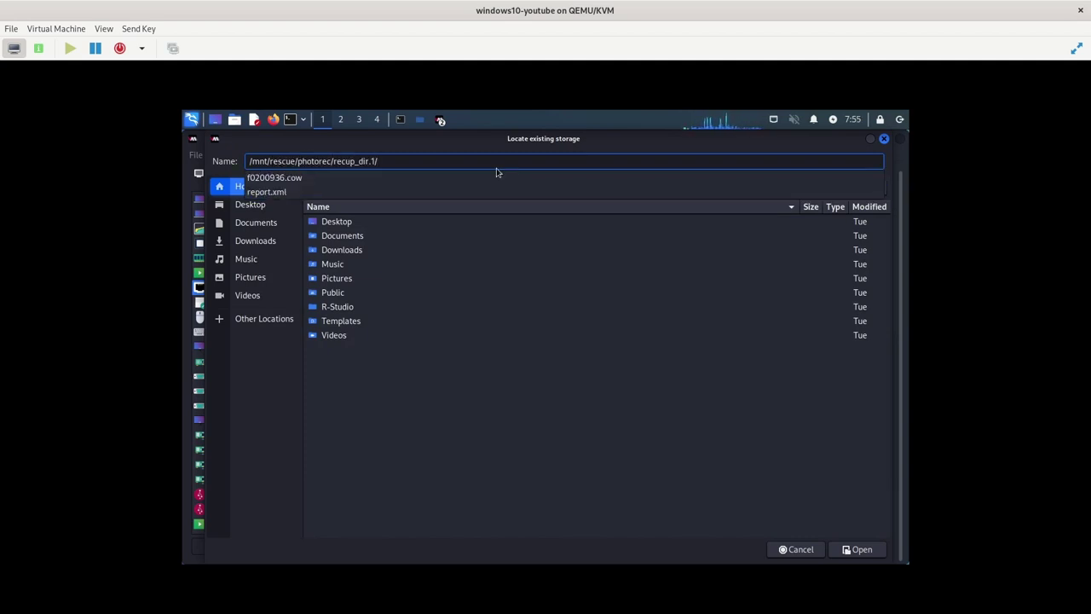
{"action": "key", "text": "Return"}
{"action": "left_click", "coordinate": [367, 223]}
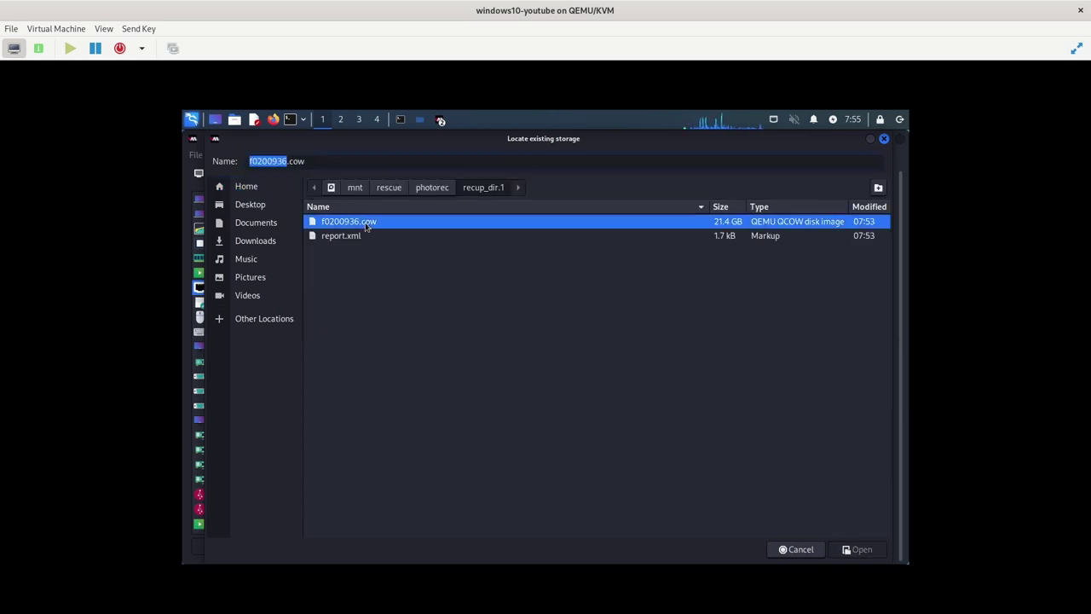
{"action": "left_click", "coordinate": [847, 547]}
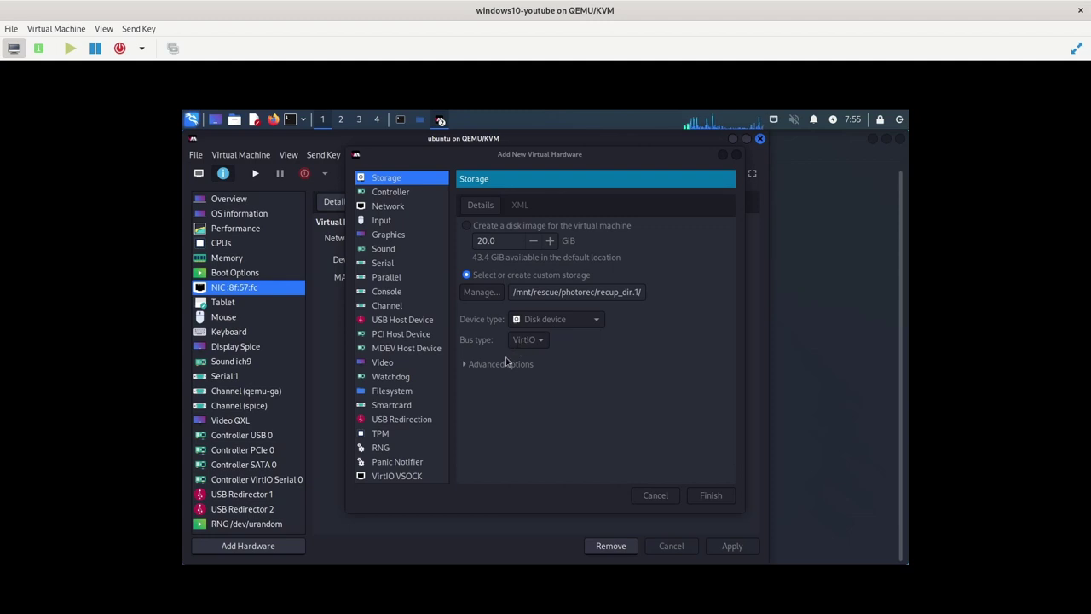
Finish adding the VirtIO disk, let ubuntu boot, then switch to the Kali terminal
{"action": "left_click", "coordinate": [711, 495]}
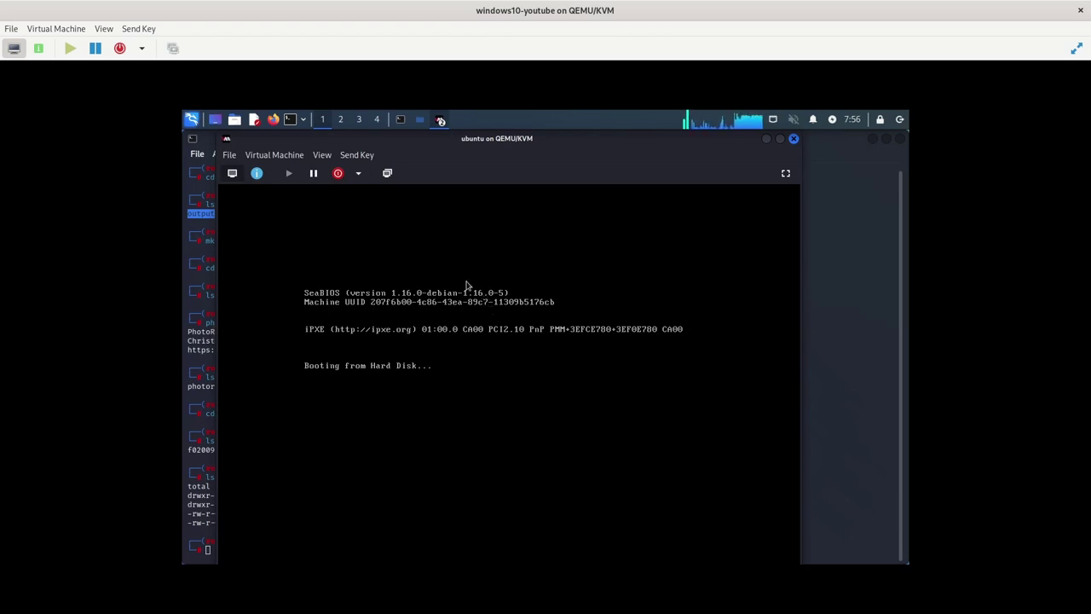
{"action": "key", "text": "super"}
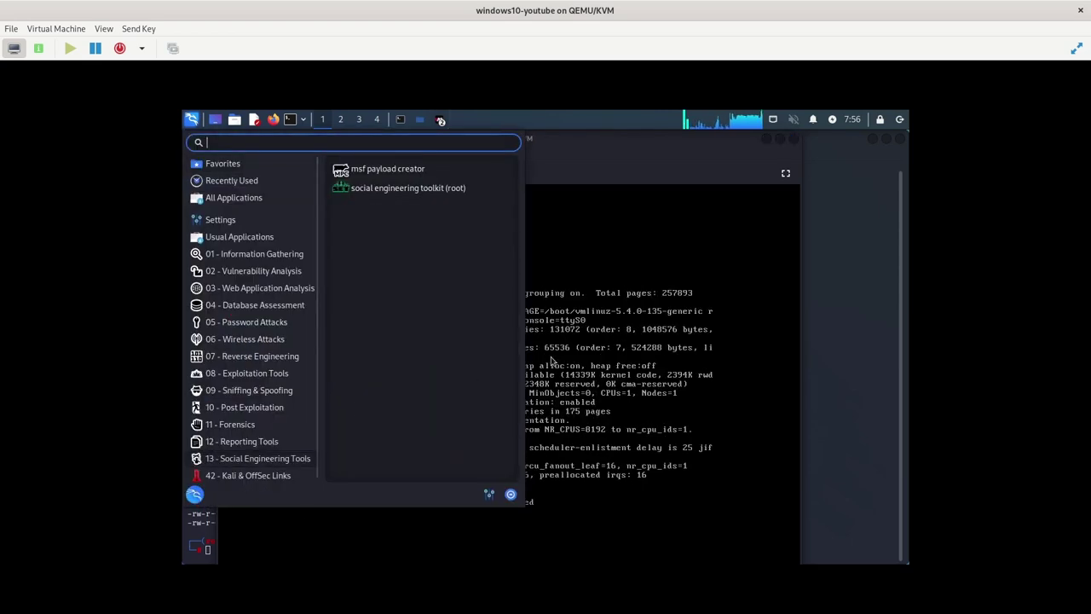
{"action": "key", "text": "Escape"}
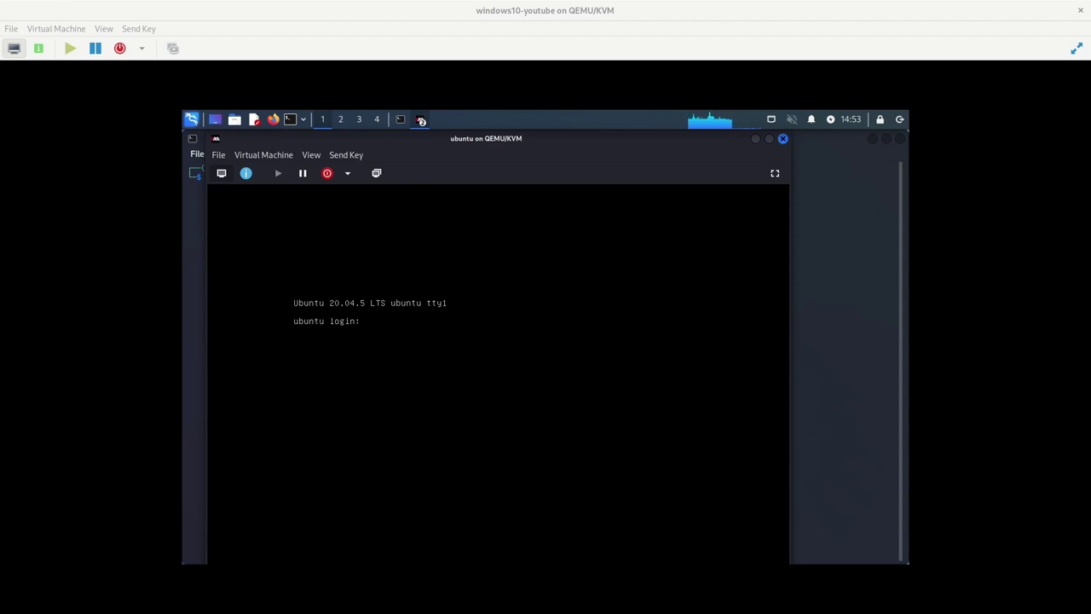
{"action": "key", "text": "alt+Tab"}
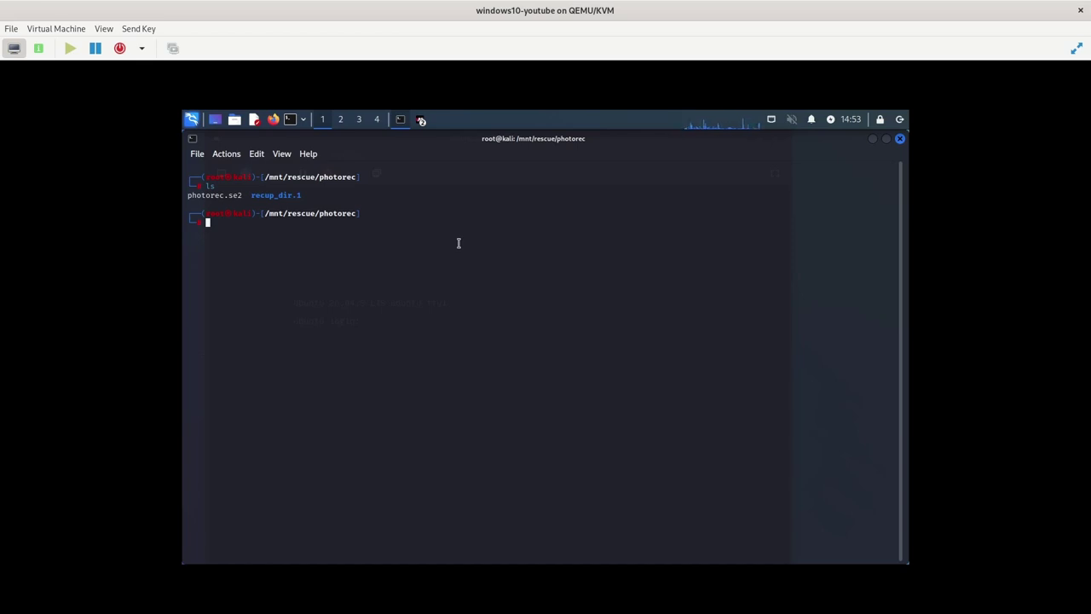
Relaunch PhotoRec on the 21 GB /dev/vdc disk and select its MS Data partition
{"action": "type", "text": "php"}
{"action": "type", "text": "to"}
{"action": "key", "text": "Tab"}
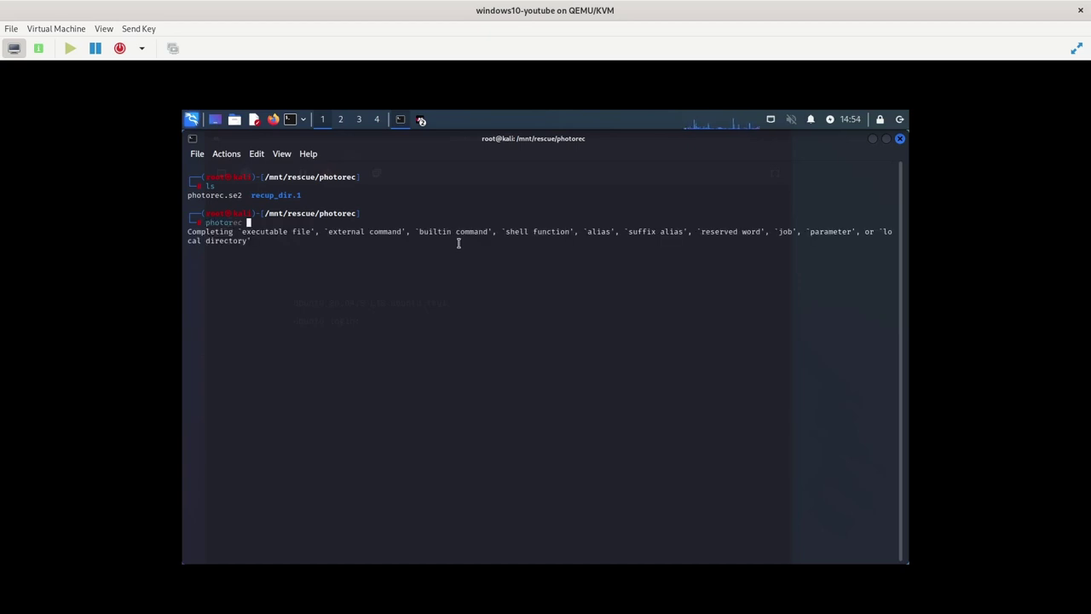
{"action": "key", "text": "Return"}
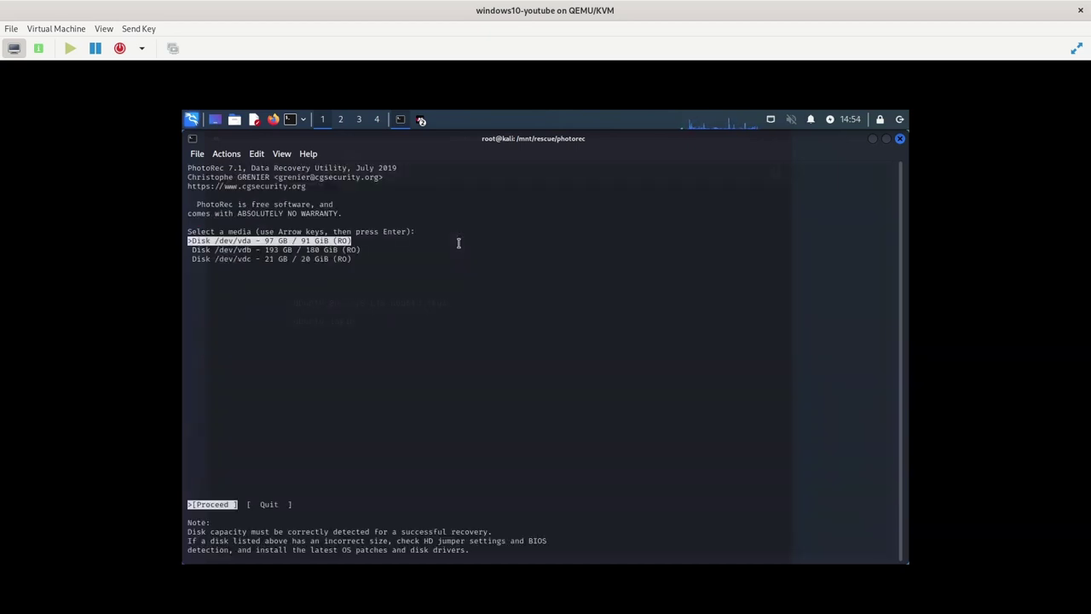
{"action": "key", "text": "Down"}
{"action": "key", "text": "Down"}
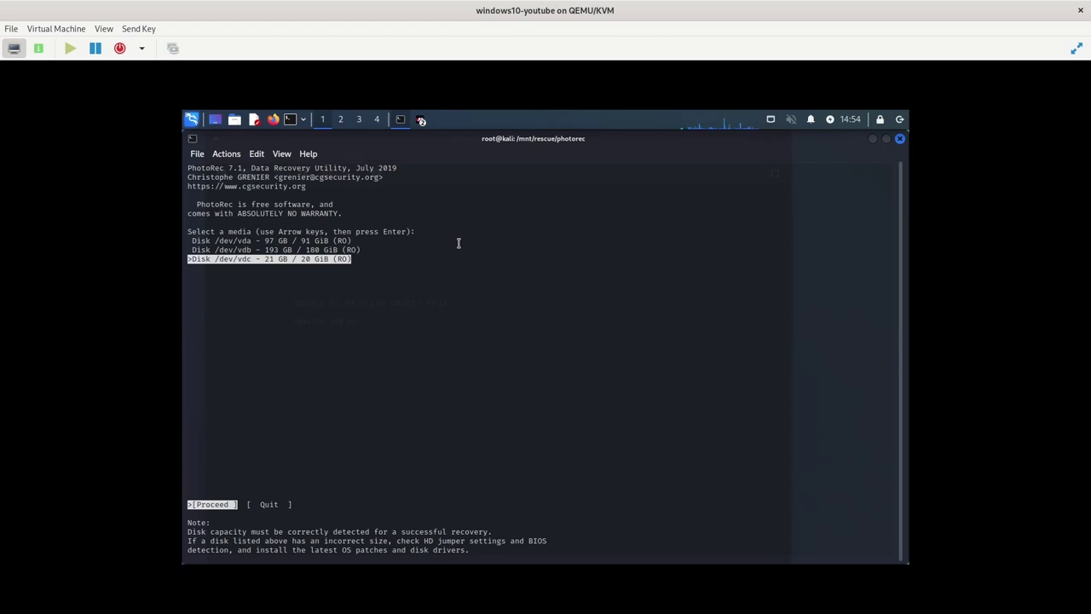
{"action": "key", "text": "Return"}
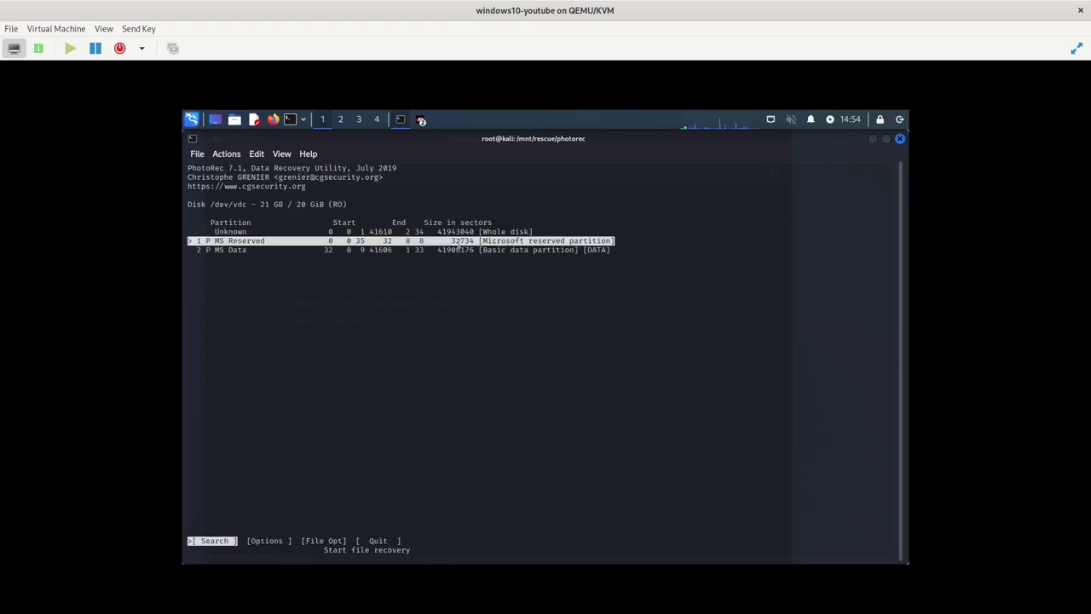
{"action": "key", "text": "Down"}
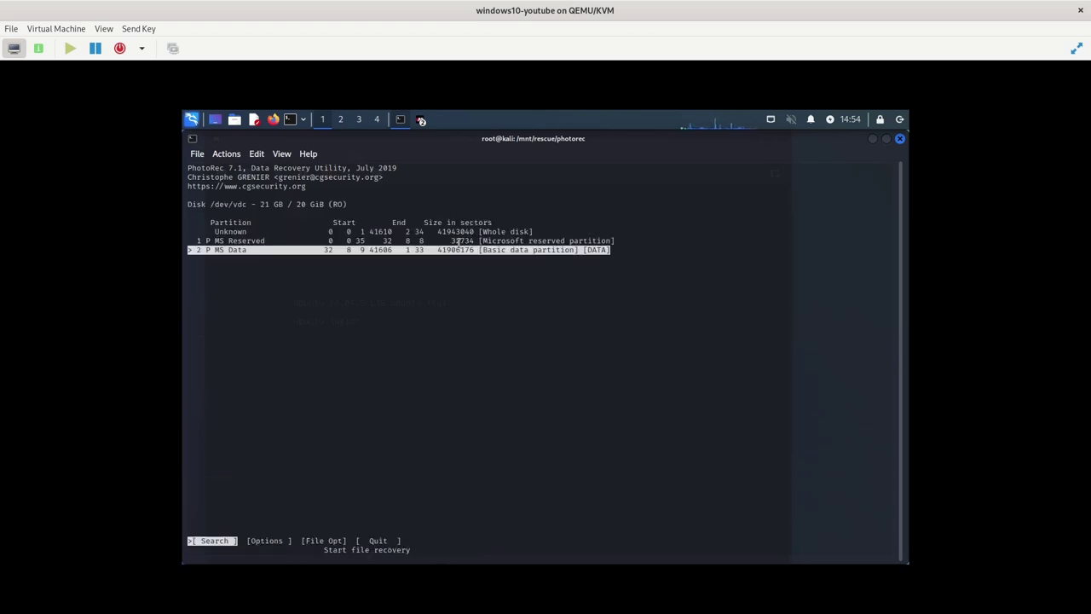
{"action": "key", "text": "Right"}
{"action": "key", "text": "Right"}
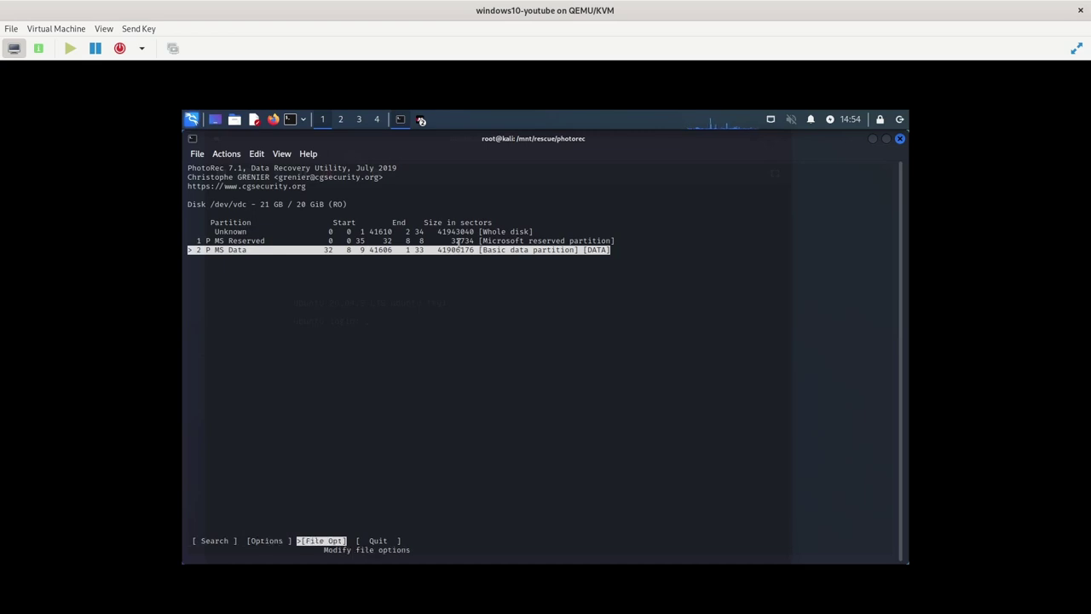
In File Opt, clear all file types, tick only mov/mp4/3gp/3g2/jp2, and return to the partition list
{"action": "key", "text": "Return"}
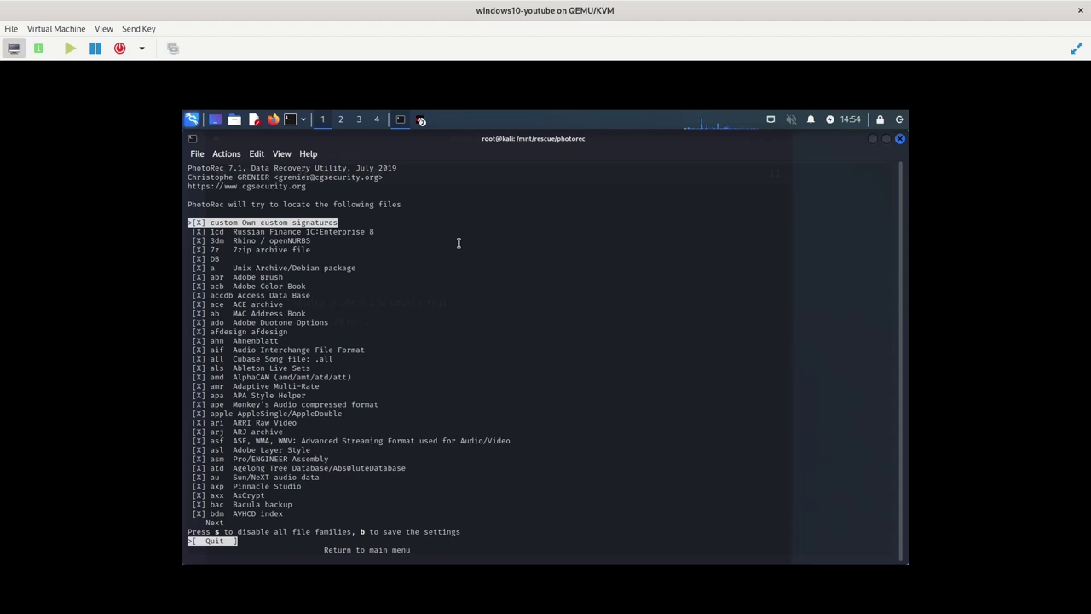
{"action": "key", "text": "s"}
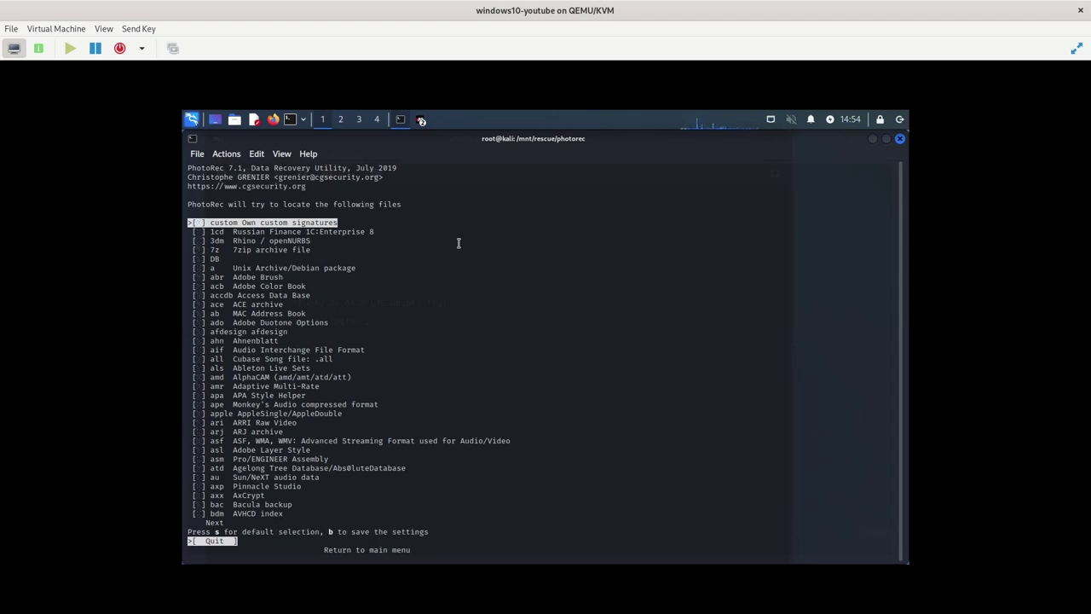
{"action": "key", "text": "Down"}
{"action": "key", "text": "Down"}
{"action": "key", "text": "Down"}
{"action": "key", "text": "Down"}
{"action": "key", "text": "Down"}
{"action": "key", "text": "Down"}
{"action": "key", "text": "Down"}
{"action": "key", "text": "Down"}
{"action": "key", "text": "Down"}
{"action": "key", "text": "Down"}
{"action": "key", "text": "Down"}
{"action": "key", "text": "Down"}
{"action": "key", "text": "Down"}
{"action": "key", "text": "Down"}
{"action": "key", "text": "Down"}
{"action": "key", "text": "Down"}
{"action": "key", "text": "Down"}
{"action": "key", "text": "Down"}
{"action": "key", "text": "Down"}
{"action": "key", "text": "Down"}
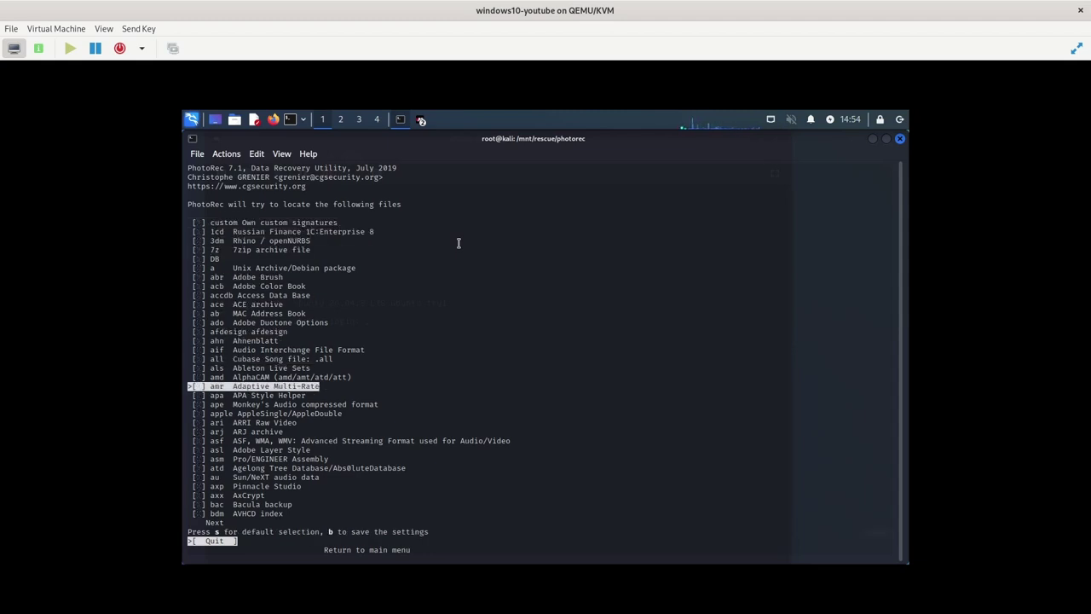
{"action": "key", "text": "Down"}
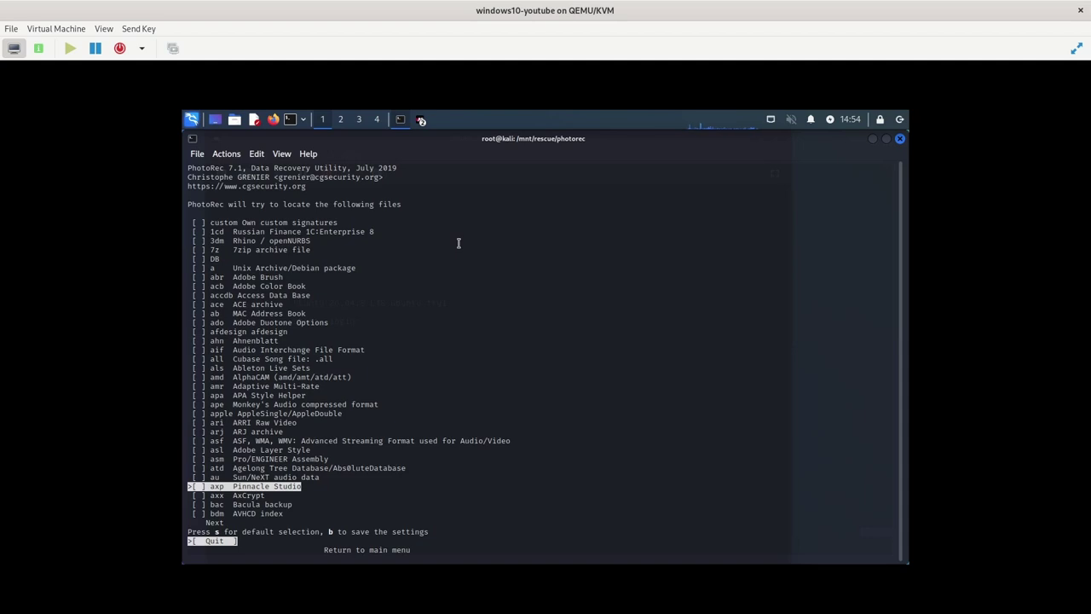
{"action": "key", "text": "Down"}
{"action": "key", "text": "Down"}
{"action": "key", "text": "Down"}
{"action": "key", "text": "Down"}
{"action": "key", "text": "Down"}
{"action": "key", "text": "Down"}
{"action": "key", "text": "Down"}
{"action": "key", "text": "Down"}
{"action": "key", "text": "Down"}
{"action": "key", "text": "Down"}
{"action": "key", "text": "Down"}
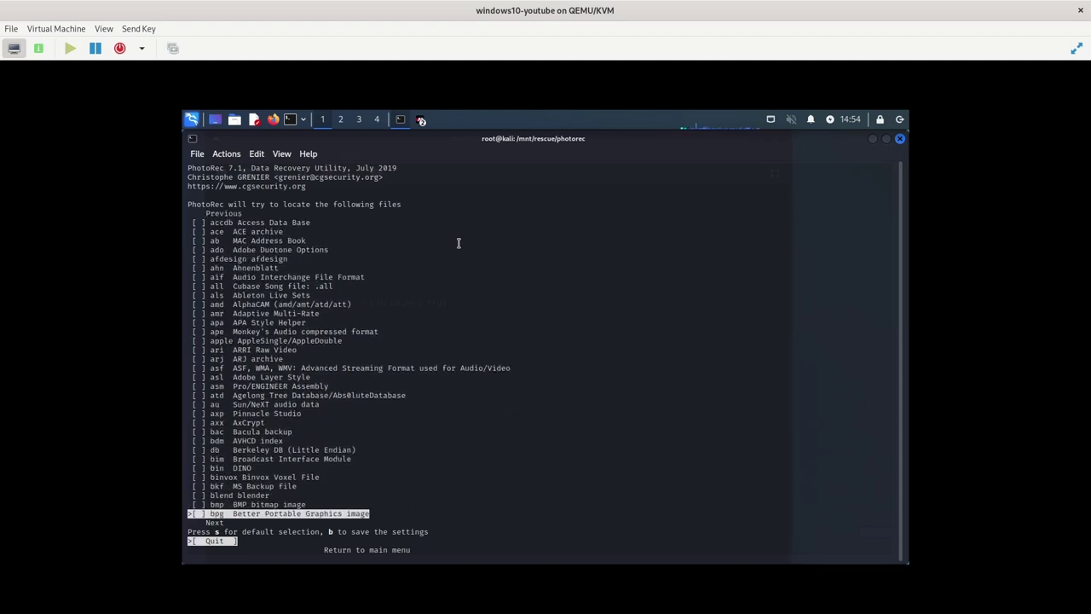
{"action": "key", "text": "Down"}
{"action": "key", "text": "Down"}
{"action": "key", "text": "Down"}
{"action": "key", "text": "Down"}
{"action": "key", "text": "Down"}
{"action": "key", "text": "Down"}
{"action": "key", "text": "Down"}
{"action": "key", "text": "Down"}
{"action": "key", "text": "Down"}
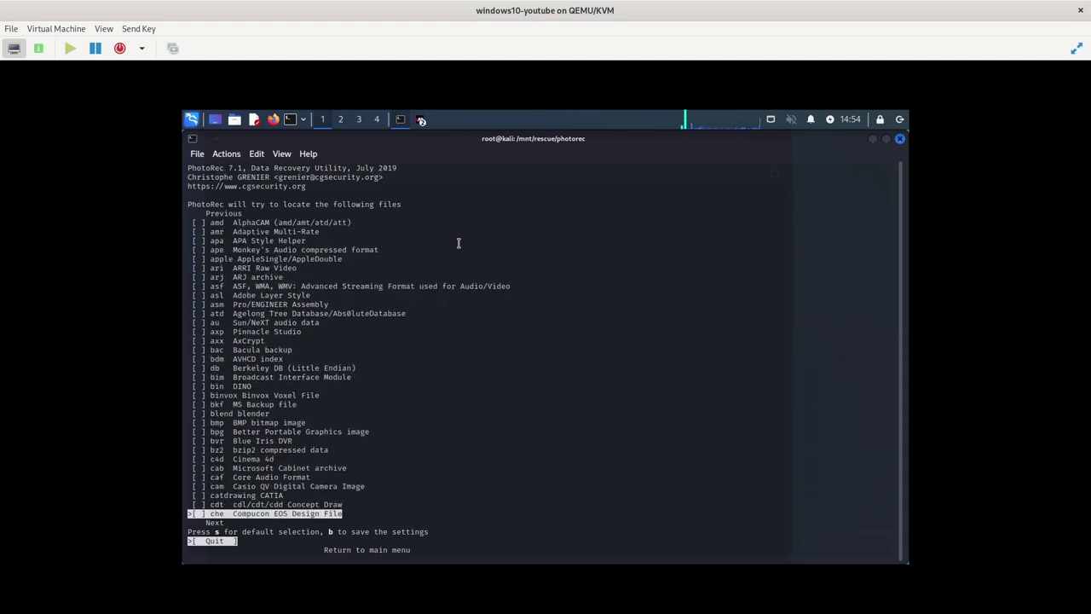
{"action": "key", "text": "Down"}
{"action": "key", "text": "Down"}
{"action": "key", "text": "Down"}
{"action": "key", "text": "Down"}
{"action": "key", "text": "Down"}
{"action": "key", "text": "Down"}
{"action": "key", "text": "Down"}
{"action": "key", "text": "Down"}
{"action": "key", "text": "Down"}
{"action": "key", "text": "Down"}
{"action": "key", "text": "Down"}
{"action": "key", "text": "Down"}
{"action": "key", "text": "Down"}
{"action": "key", "text": "Down"}
{"action": "key", "text": "Down"}
{"action": "key", "text": "Down"}
{"action": "key", "text": "Down"}
{"action": "key", "text": "Down"}
{"action": "key", "text": "Down"}
{"action": "key", "text": "Down"}
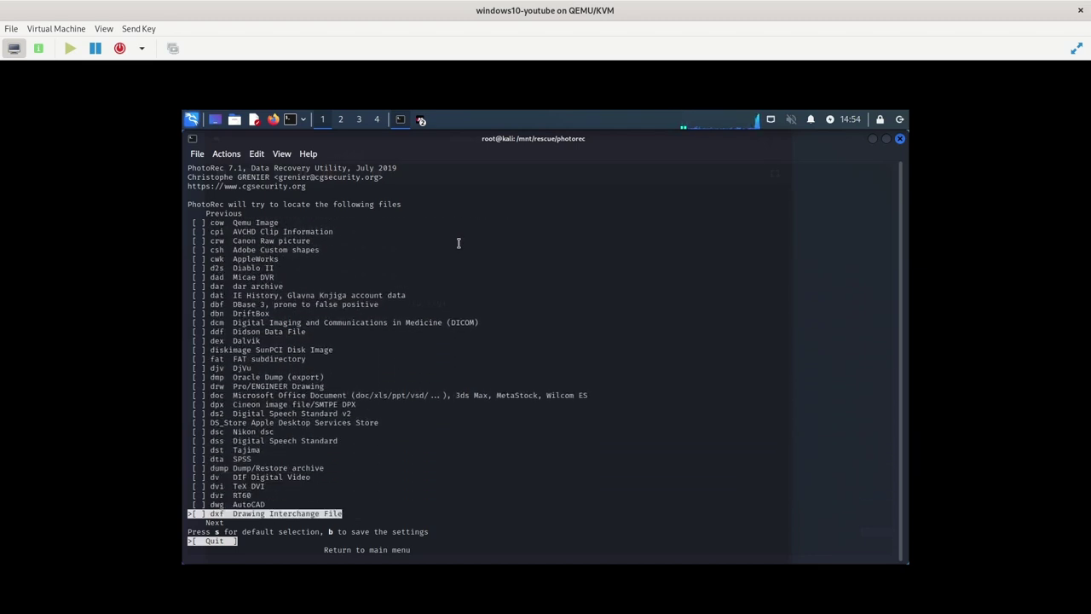
{"action": "key", "text": "Down"}
{"action": "key", "text": "Down"}
{"action": "key", "text": "Down"}
{"action": "key", "text": "Down"}
{"action": "key", "text": "Down"}
{"action": "key", "text": "Down"}
{"action": "key", "text": "Down"}
{"action": "key", "text": "Down"}
{"action": "key", "text": "Down"}
{"action": "key", "text": "Down"}
{"action": "key", "text": "Down"}
{"action": "key", "text": "Down"}
{"action": "key", "text": "Down"}
{"action": "key", "text": "Down"}
{"action": "key", "text": "Down"}
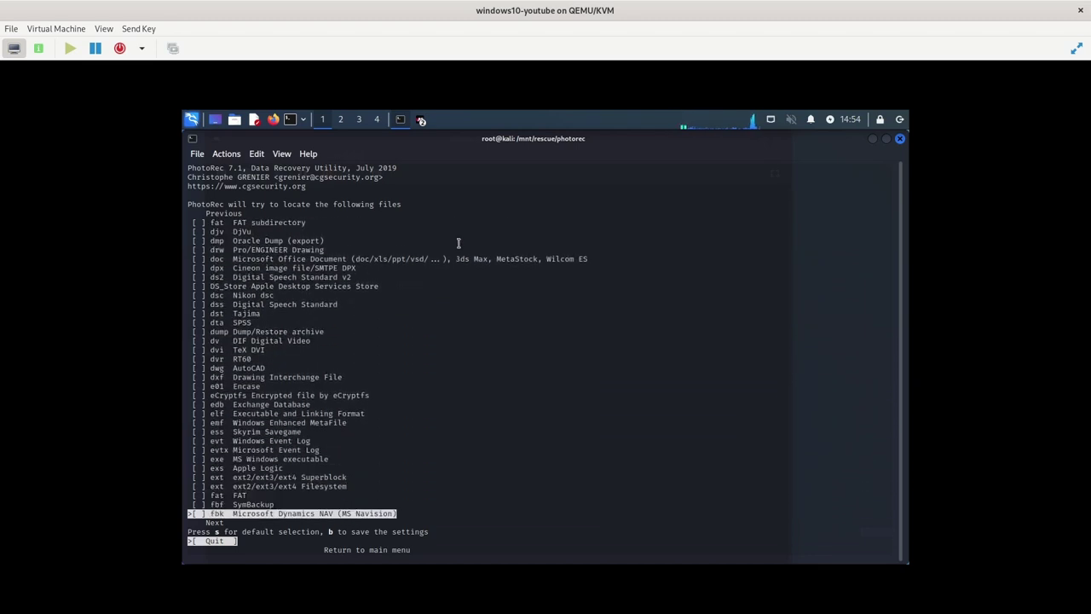
{"action": "key", "text": "Down"}
{"action": "key", "text": "Down"}
{"action": "key", "text": "Down"}
{"action": "key", "text": "Down"}
{"action": "key", "text": "Down"}
{"action": "key", "text": "Down"}
{"action": "key", "text": "Down"}
{"action": "key", "text": "Down"}
{"action": "key", "text": "Down"}
{"action": "key", "text": "Down"}
{"action": "key", "text": "Down"}
{"action": "key", "text": "Down"}
{"action": "key", "text": "Down"}
{"action": "key", "text": "Down"}
{"action": "key", "text": "Down"}
{"action": "key", "text": "Down"}
{"action": "key", "text": "Down"}
{"action": "key", "text": "Down"}
{"action": "key", "text": "Down"}
{"action": "key", "text": "Down"}
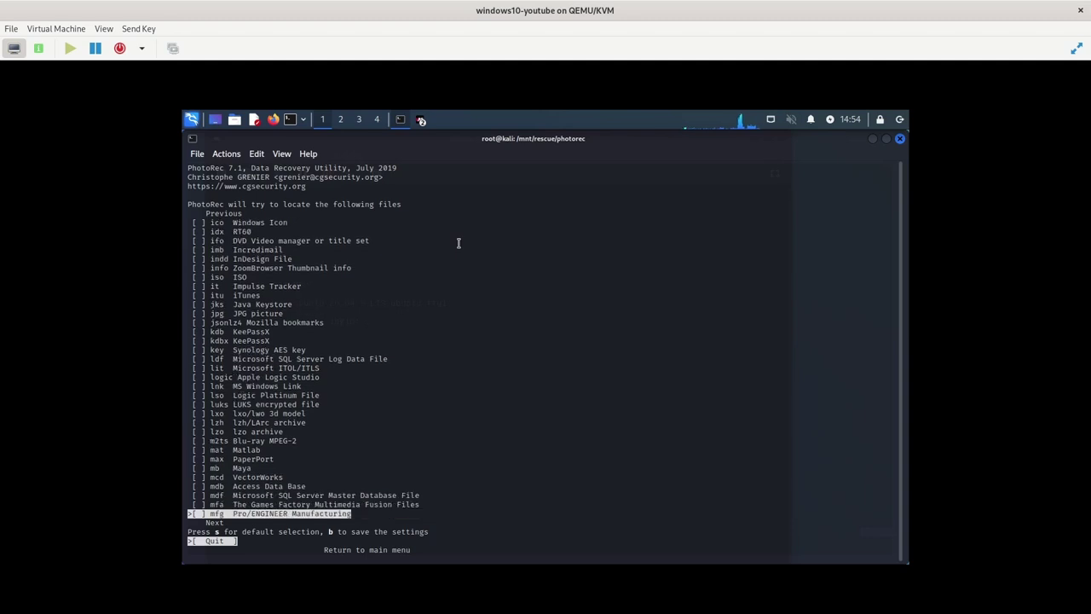
{"action": "key", "text": "Down"}
{"action": "key", "text": "Down"}
{"action": "key", "text": "Down"}
{"action": "key", "text": "Down"}
{"action": "key", "text": "Down"}
{"action": "key", "text": "Down"}
{"action": "key", "text": "Down"}
{"action": "key", "text": "Down"}
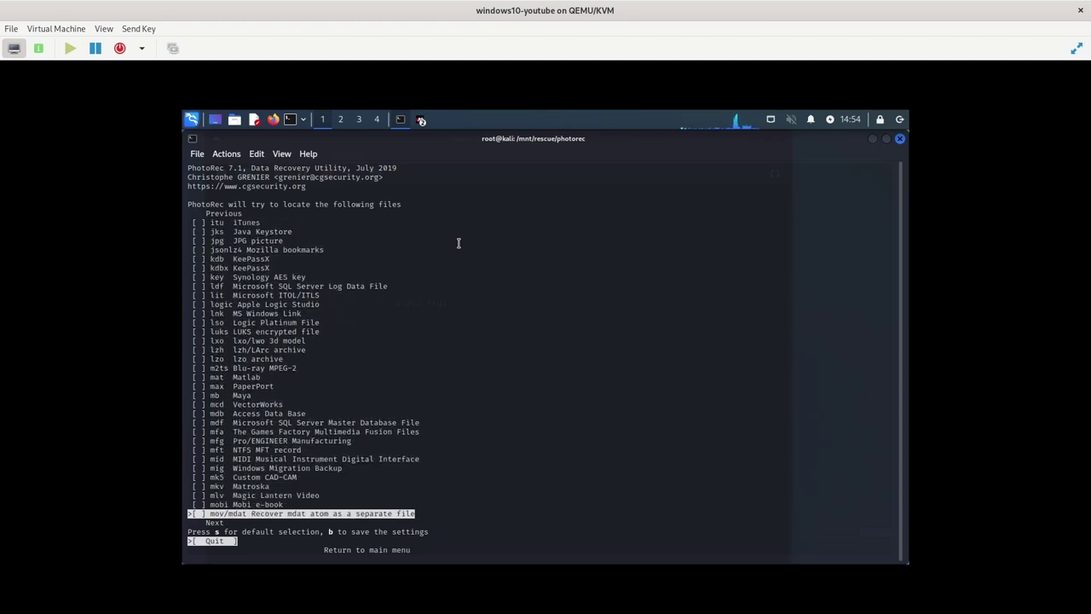
{"action": "key", "text": "Down"}
{"action": "key", "text": "Down"}
{"action": "key", "text": "Down"}
{"action": "key", "text": "Down"}
{"action": "key", "text": "Up"}
{"action": "key", "text": "Up"}
{"action": "key", "text": "Up"}
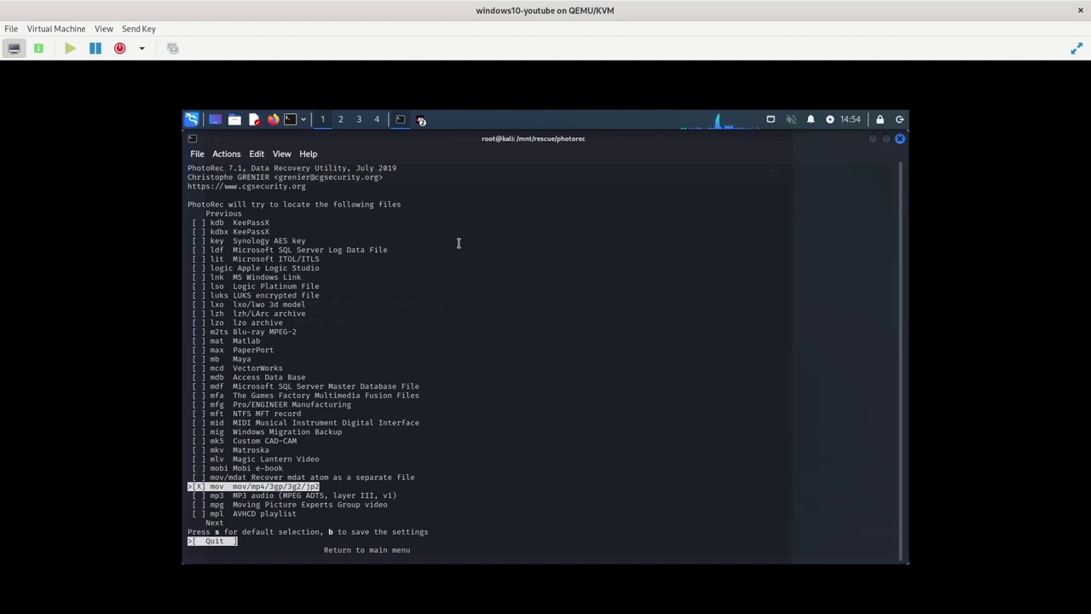
{"action": "key", "text": "Return"}
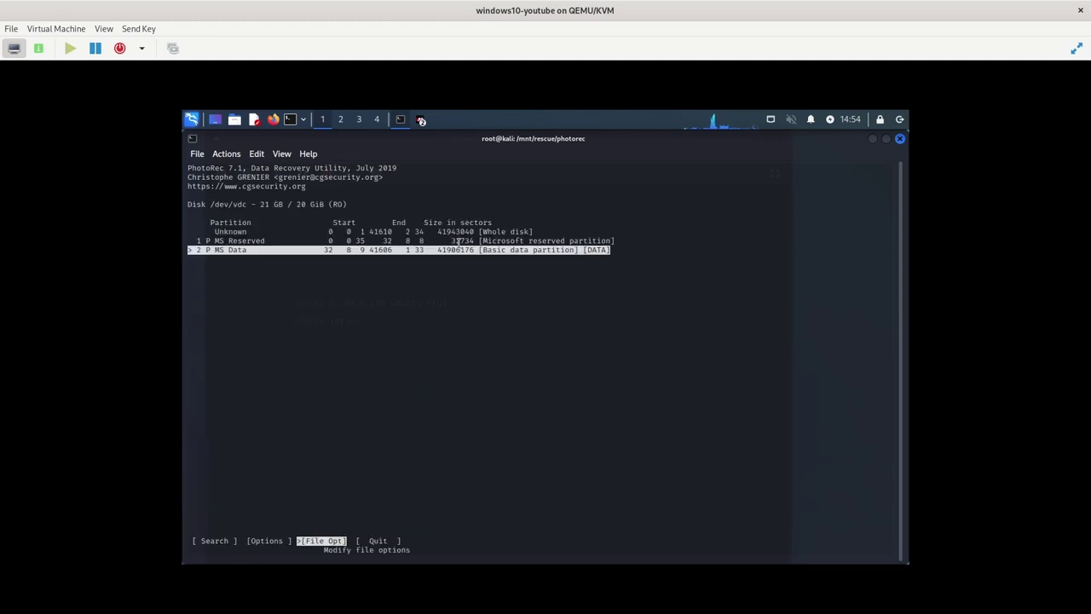
Run a Search of the whole DATA partition as Other, saving to /mnt/rescue/photorec
{"action": "key", "text": "Left"}
{"action": "key", "text": "Left"}
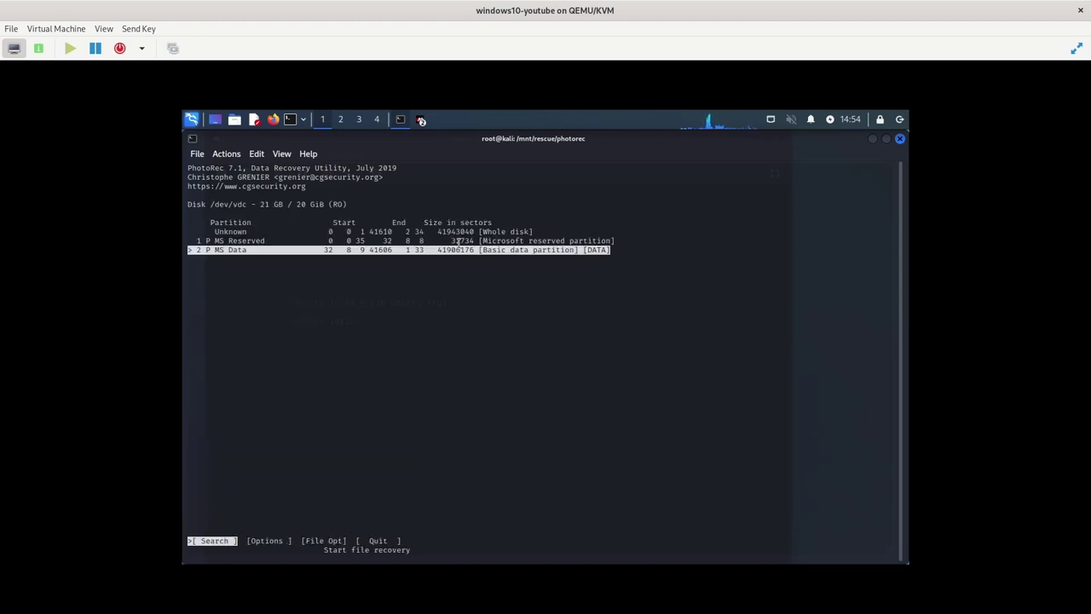
{"action": "key", "text": "Return"}
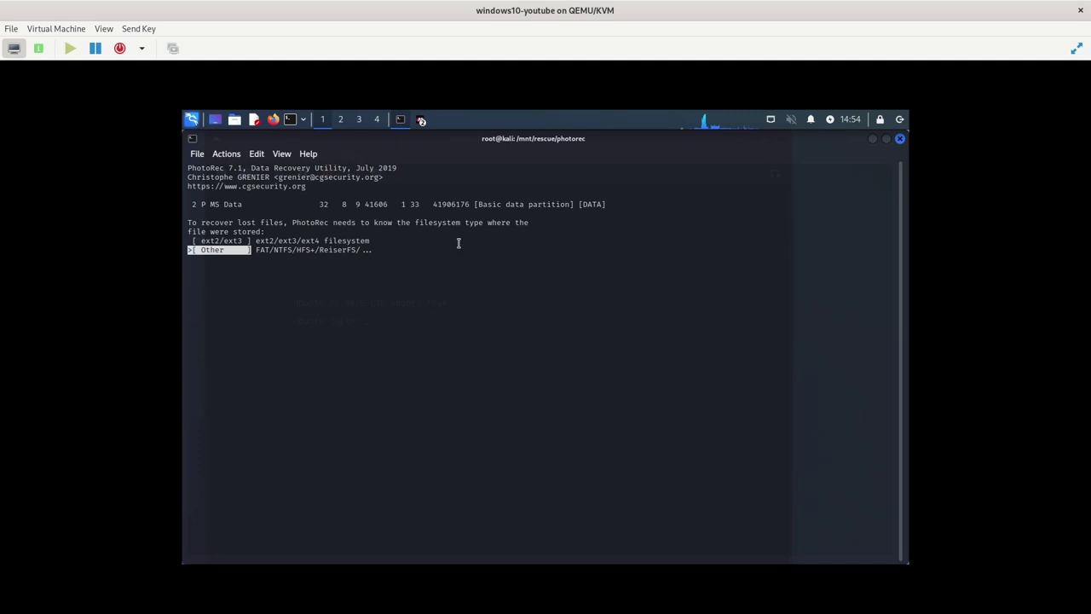
{"action": "key", "text": "Return"}
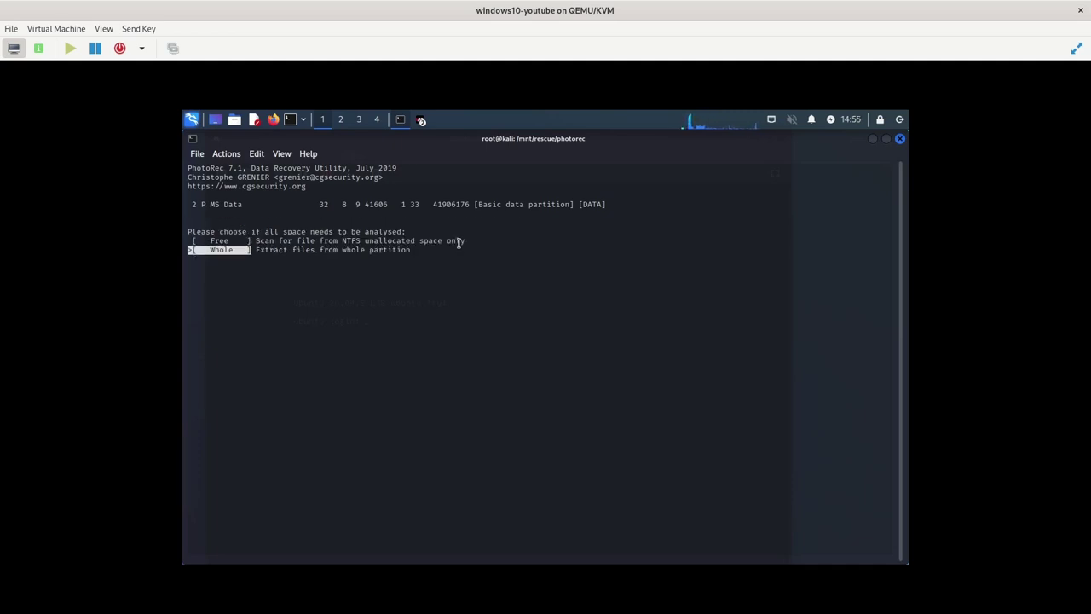
{"action": "key", "text": "Return"}
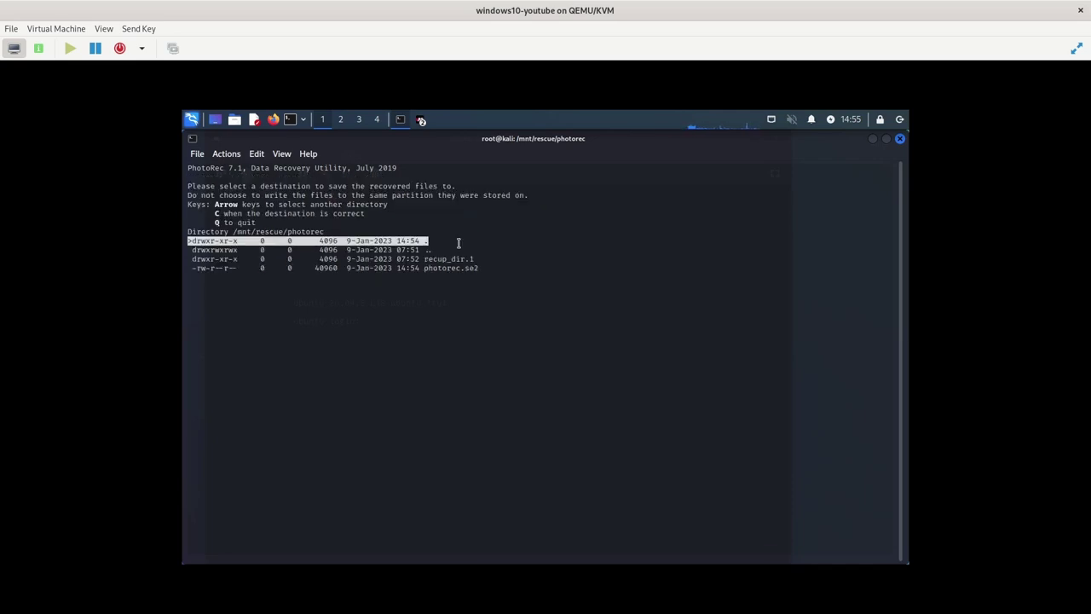
{"action": "key", "text": "c"}
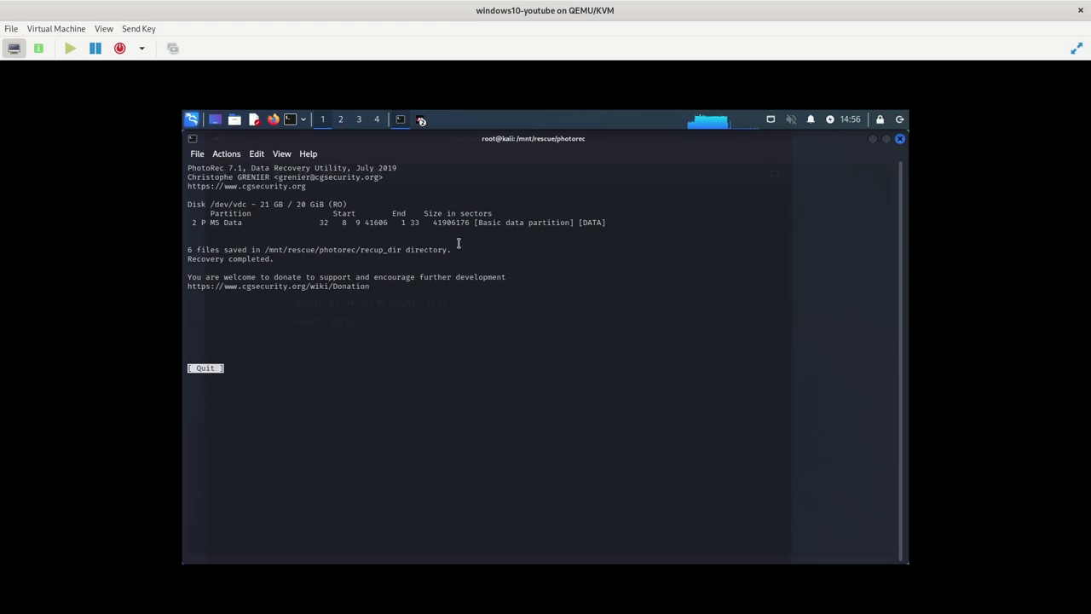
Dismiss the recovery summary and quit PhotoRec back to the shell
{"action": "key", "text": "Return"}
{"action": "key", "text": "Right"}
{"action": "key", "text": "Right"}
{"action": "key", "text": "Right"}
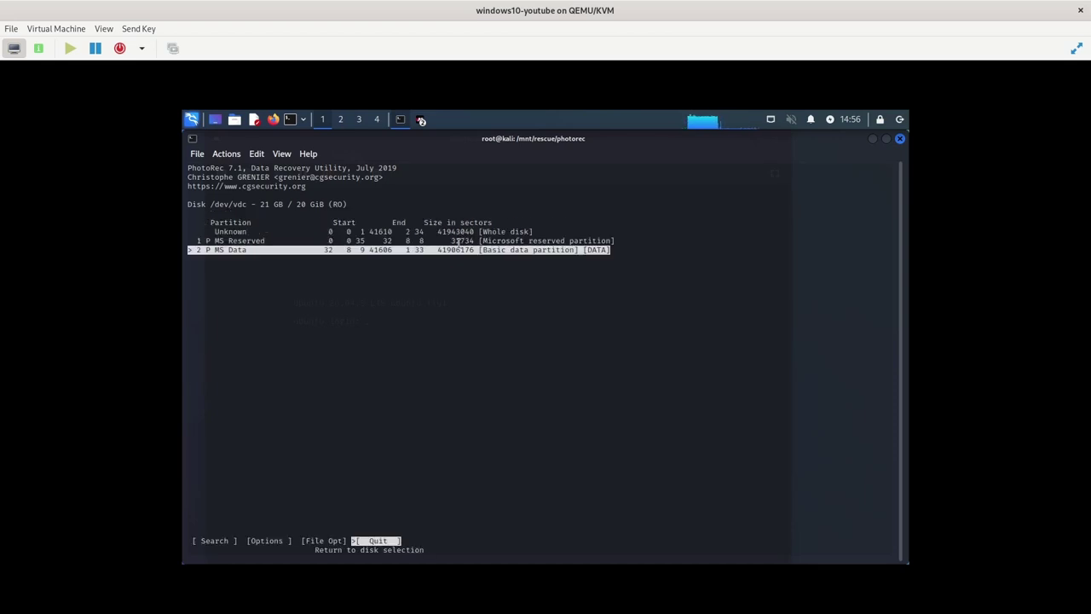
{"action": "key", "text": "Return"}
{"action": "key", "text": "Right"}
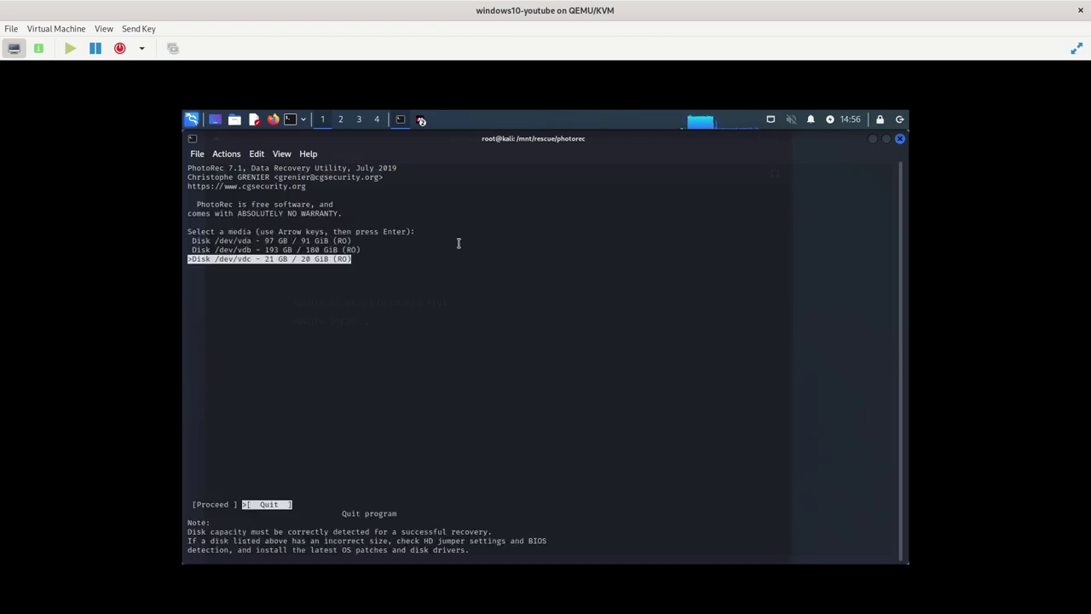
{"action": "key", "text": "Return"}
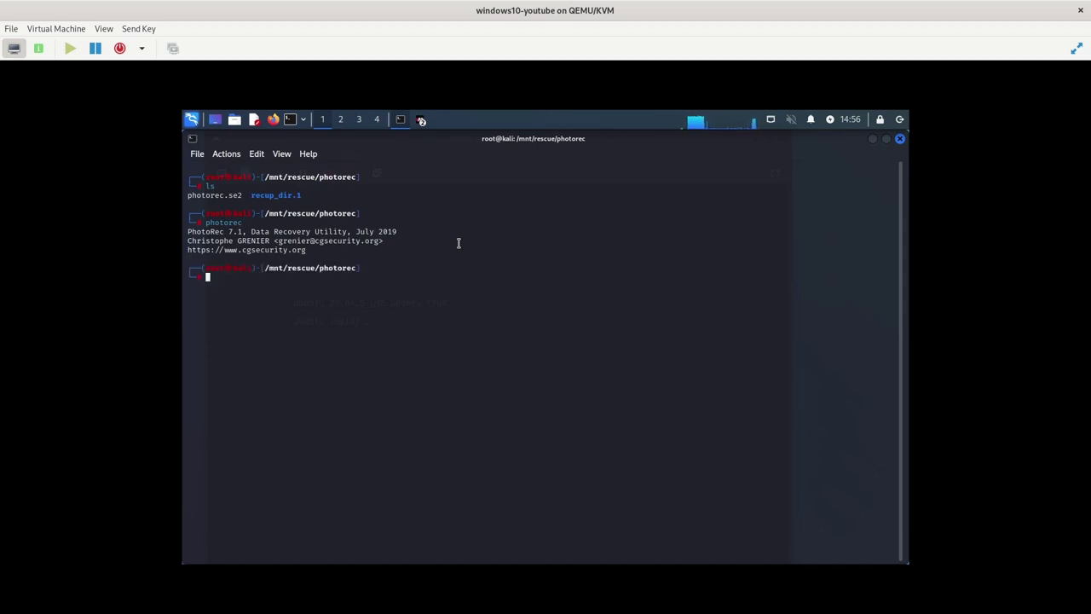
Run chmod -R 777 /mnt/rescue in the terminal
{"action": "type", "text": "chmod -R 777 /mnt/rescue/"}
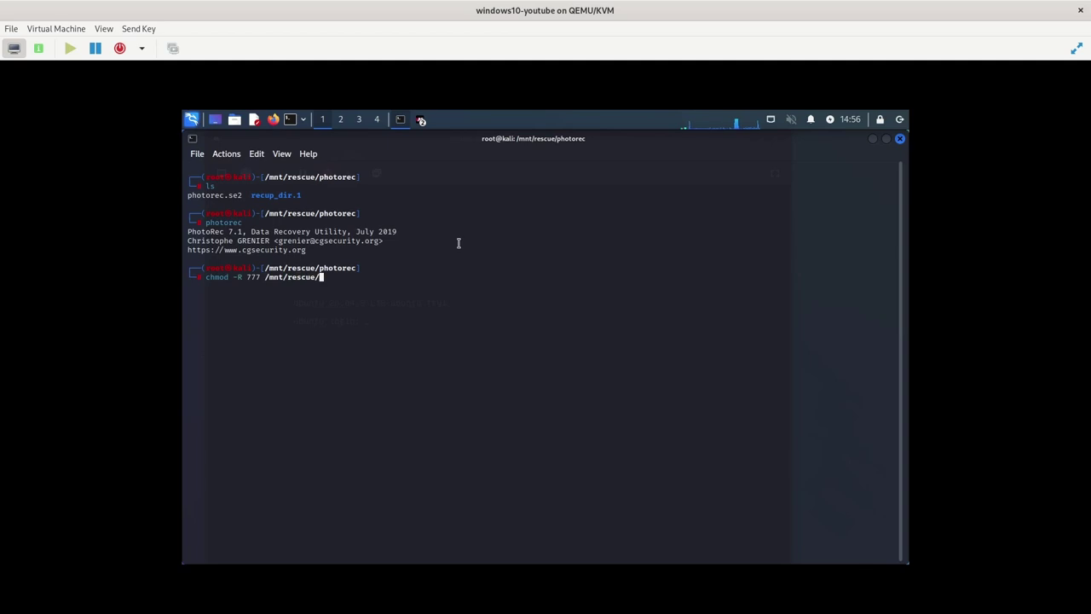
{"action": "key", "text": "BackSpace"}
{"action": "key", "text": "Return"}
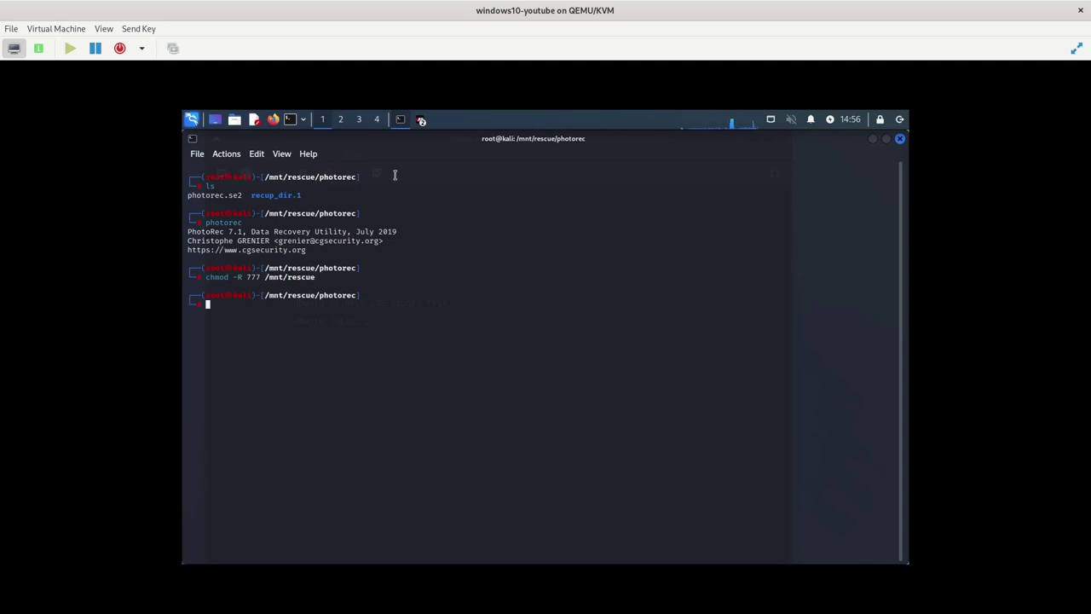
From the desktop, mount the 97 GB Volume, entering the account password
{"action": "left_click", "coordinate": [217, 120]}
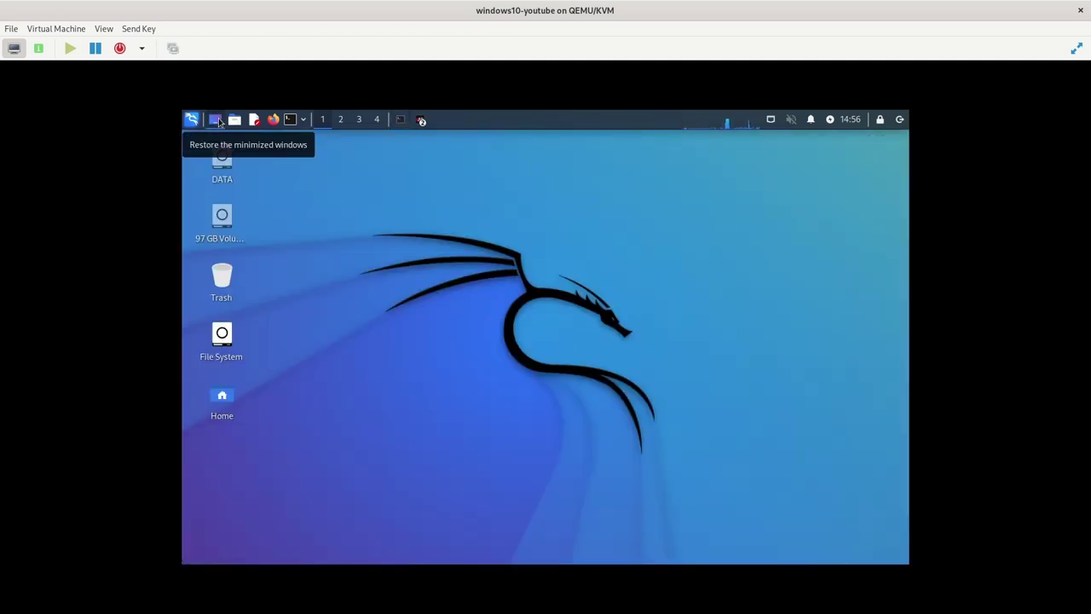
{"action": "double_click", "coordinate": [219, 218]}
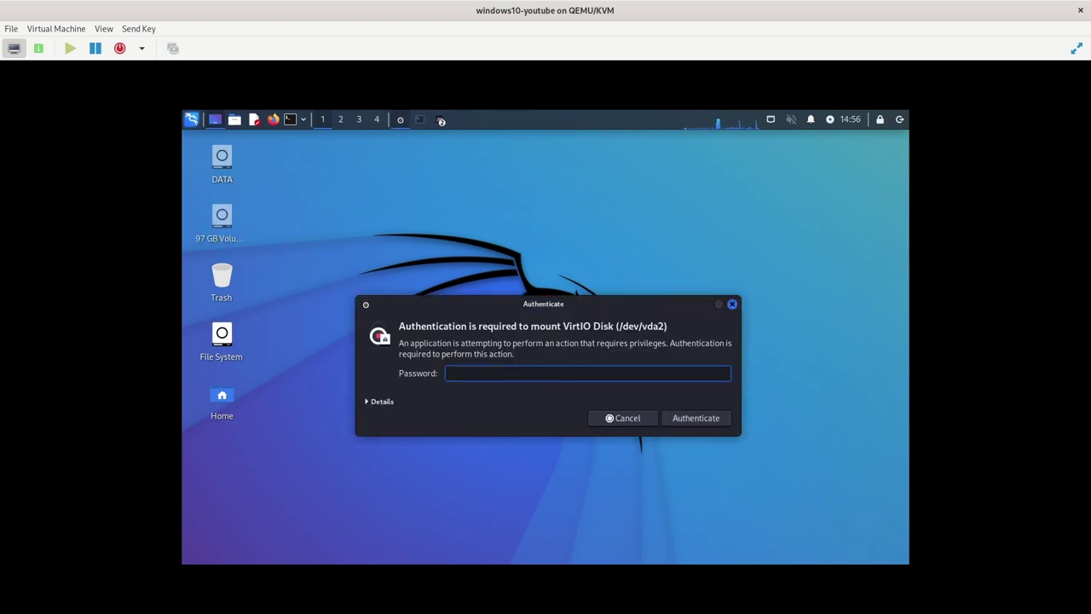
{"action": "type", "text": "kali"}
{"action": "key", "text": "Return"}
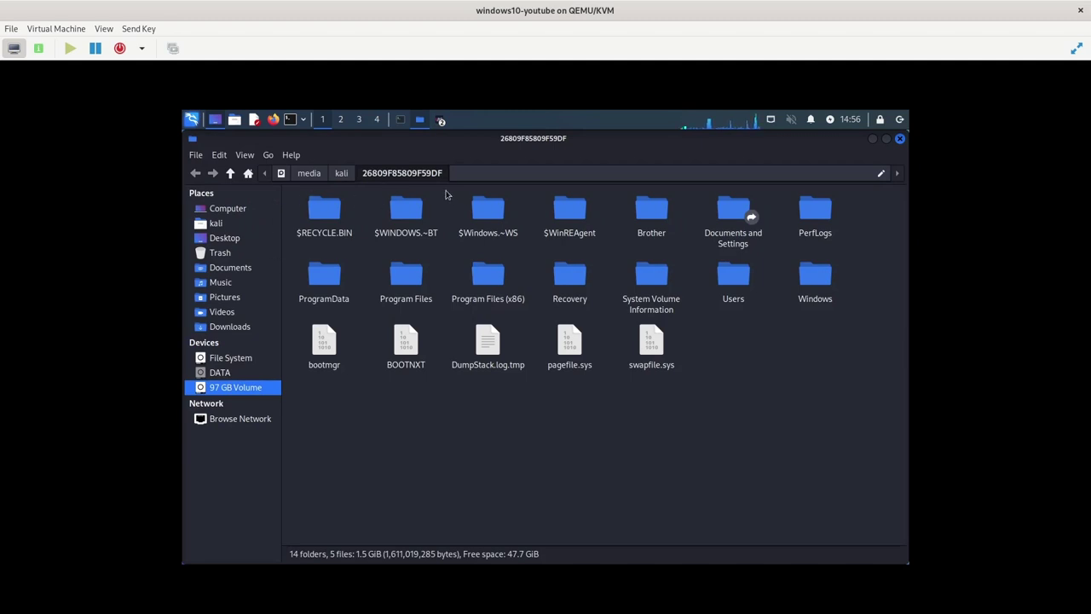
Go to /mnt/rescue and open photorec/recup_dir.2 to view the recovered videos
{"action": "left_click", "coordinate": [485, 174]}
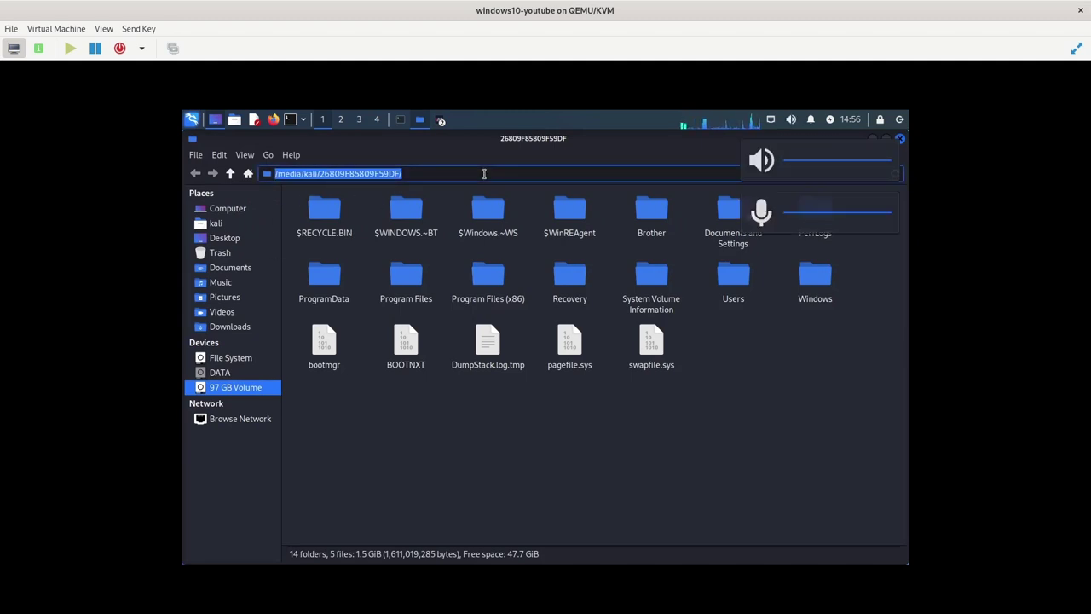
{"action": "type", "text": "/mnt/.r"}
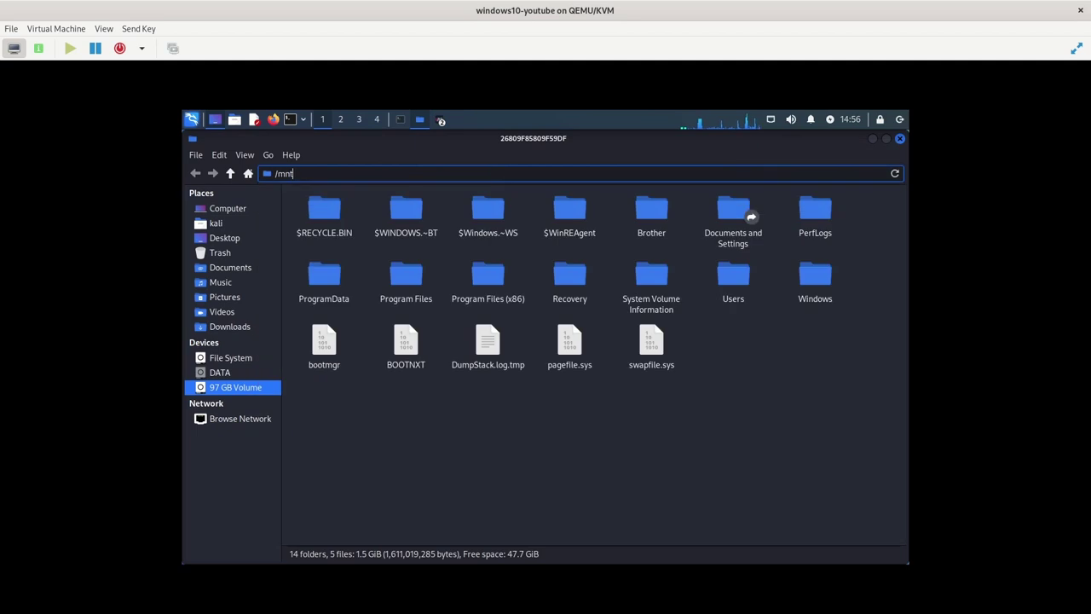
{"action": "key", "text": "Return"}
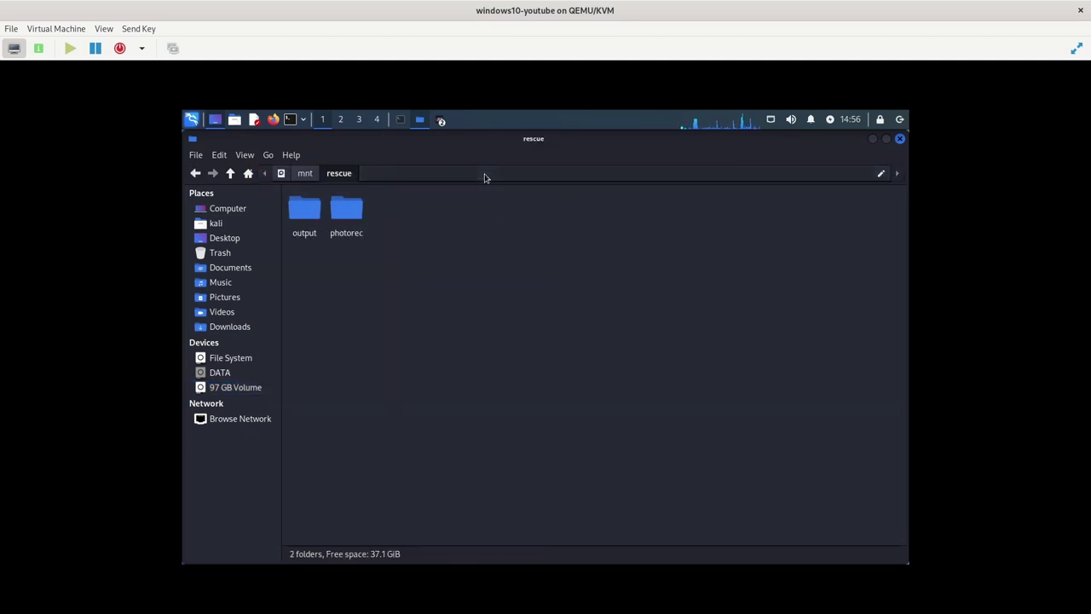
{"action": "double_click", "coordinate": [350, 216]}
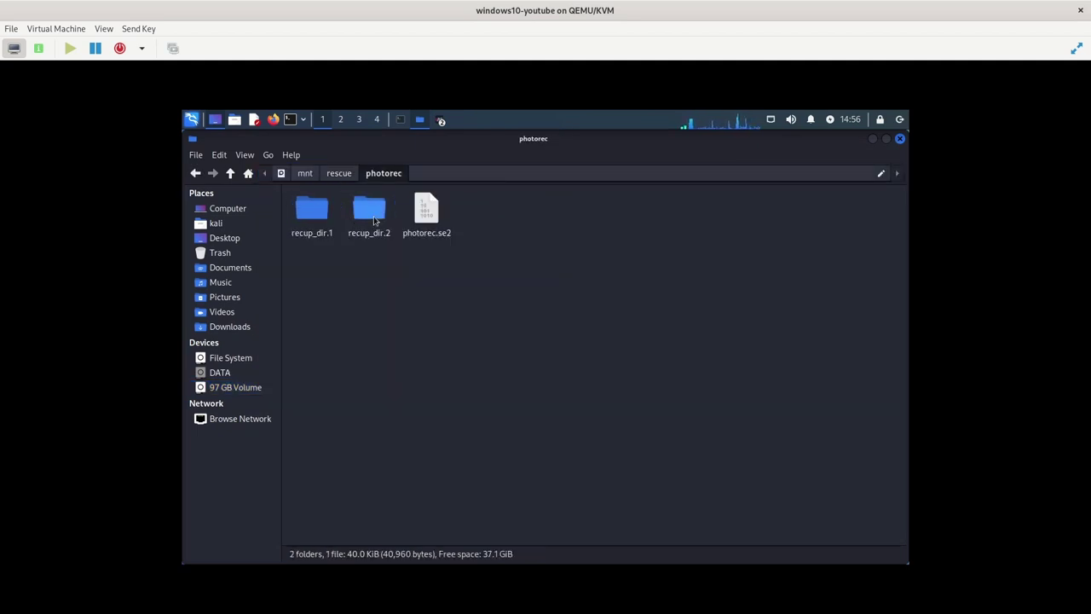
{"action": "left_click", "coordinate": [371, 216]}
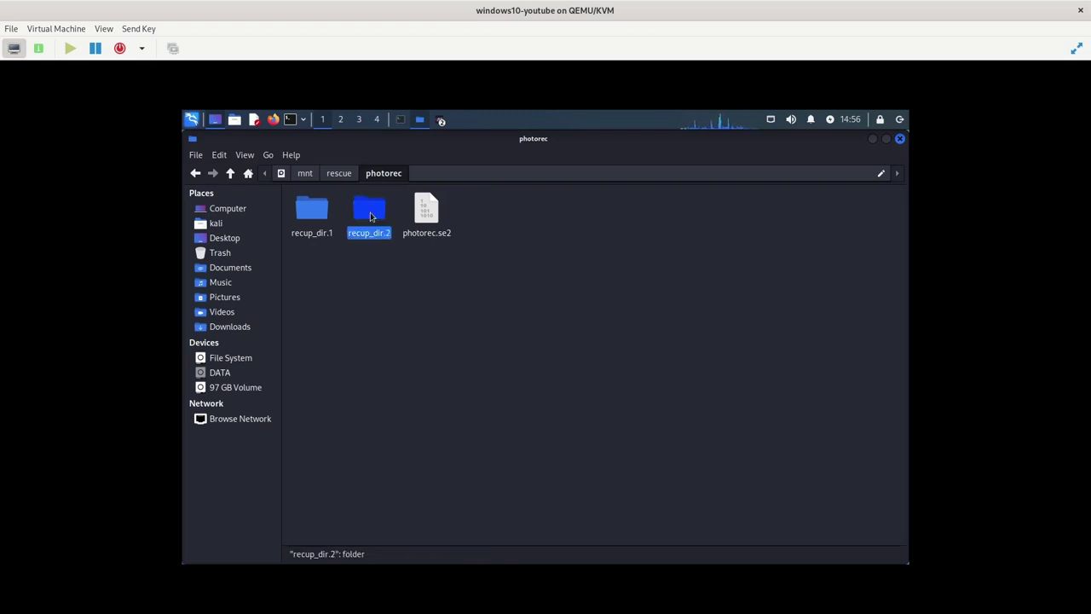
{"action": "double_click", "coordinate": [370, 216]}
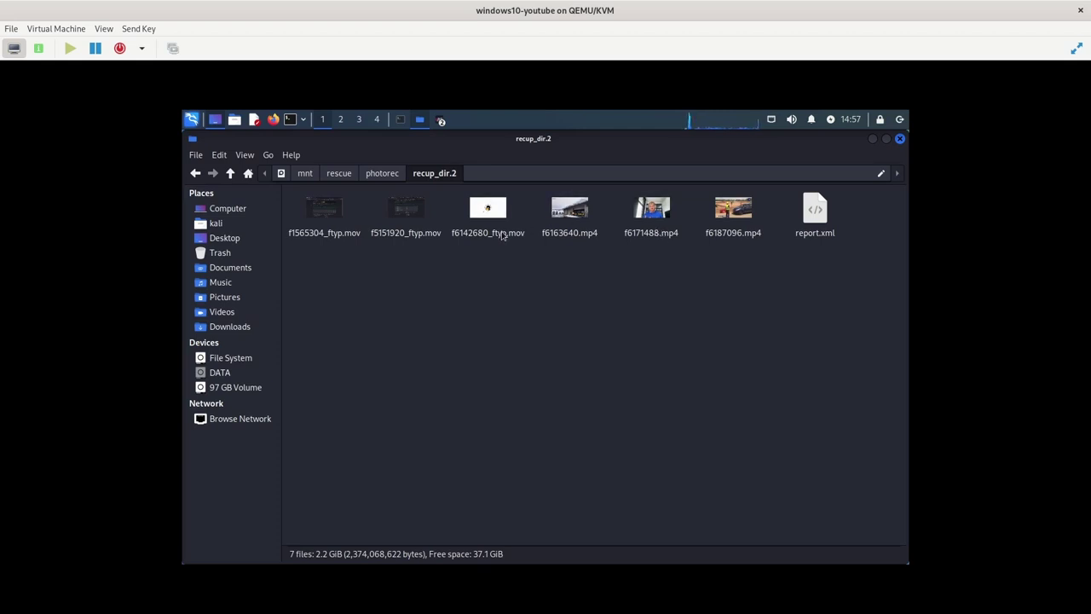
Check the output folder, return to /mnt/rescue, and bring the terminal forward
{"action": "left_click", "coordinate": [340, 174]}
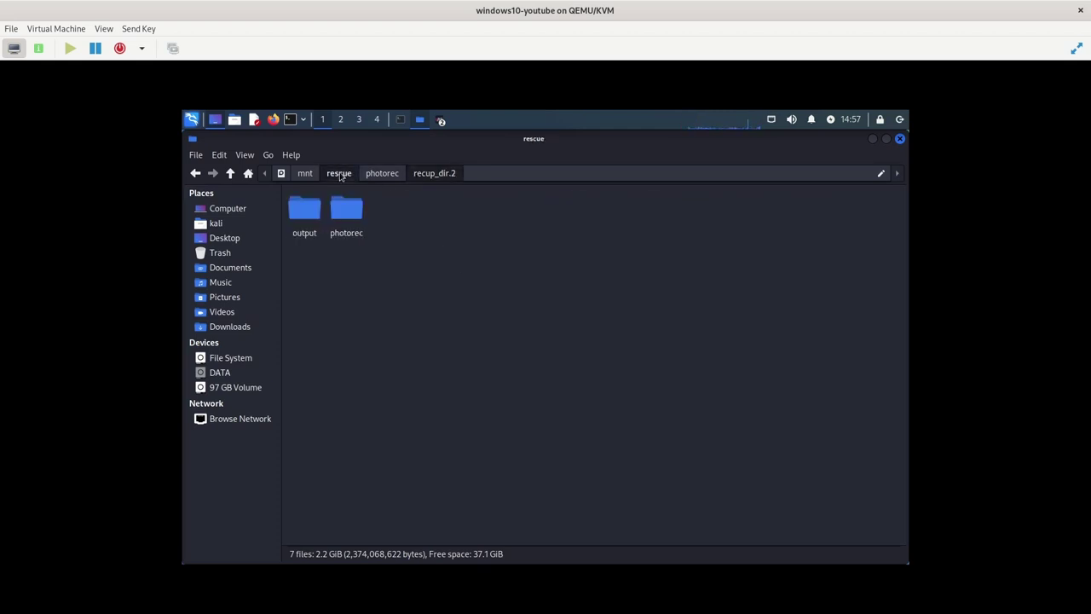
{"action": "double_click", "coordinate": [309, 212]}
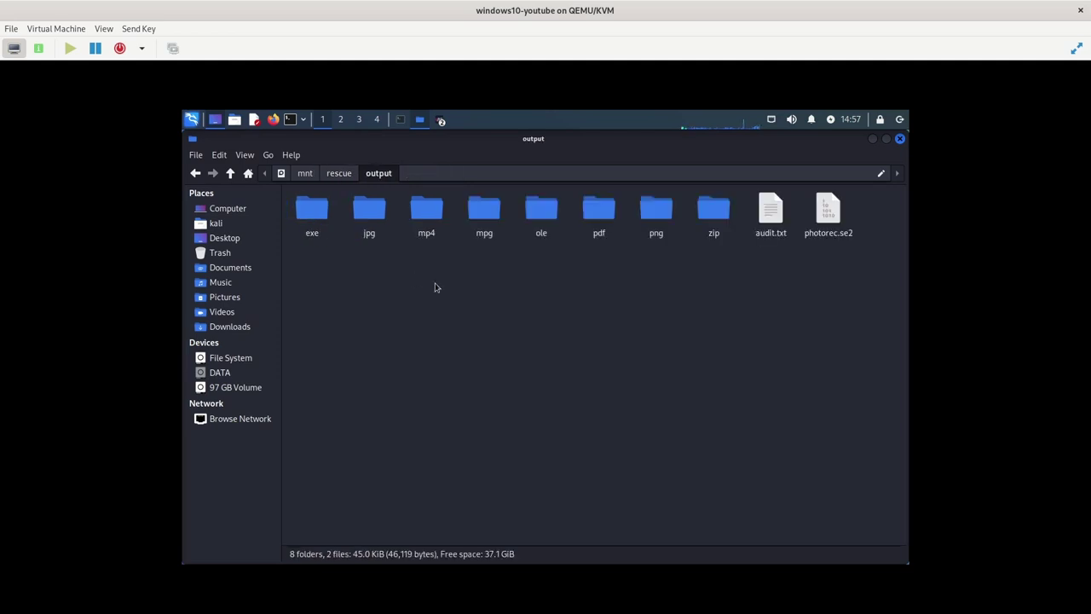
{"action": "key", "text": "alt+Left"}
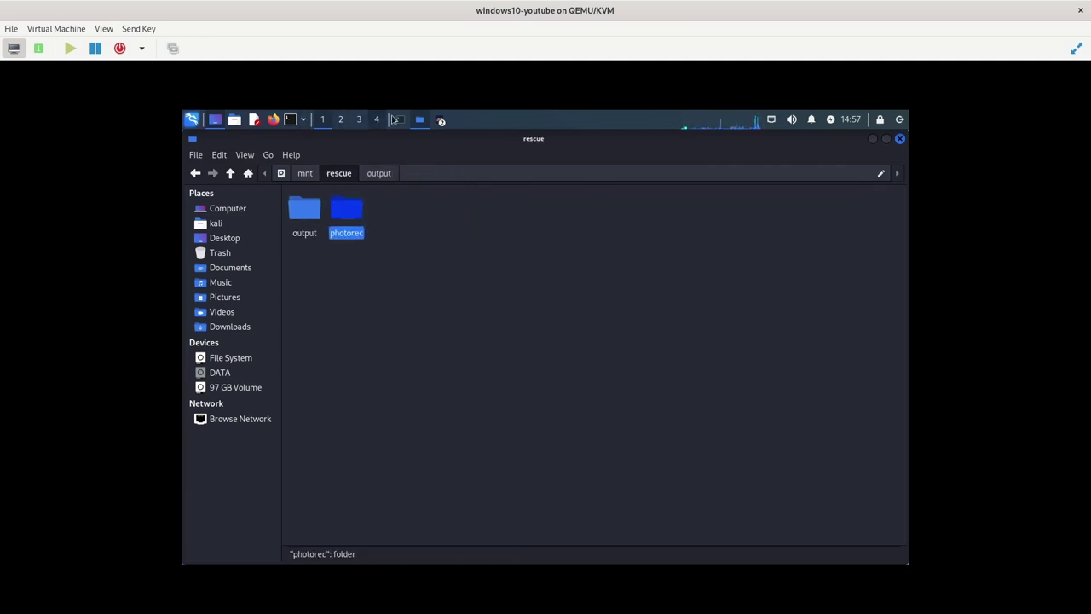
{"action": "left_click", "coordinate": [396, 120]}
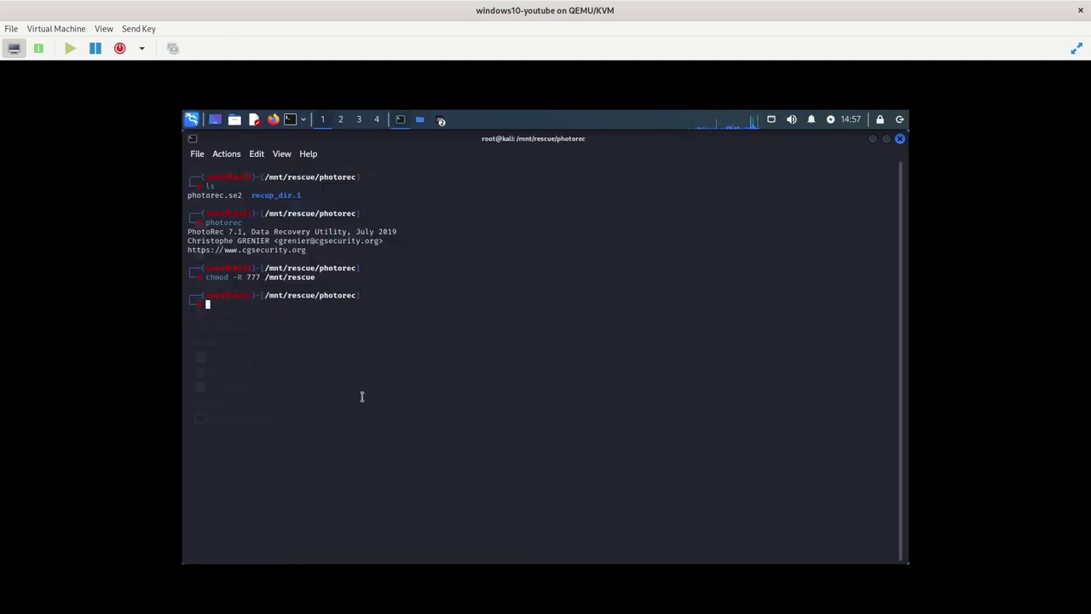
Relaunch PhotoRec from history on /dev/vdc and open its file-type options
{"action": "key", "text": "Up"}
{"action": "key", "text": "Up"}
{"action": "key", "text": "Return"}
{"action": "key", "text": "Down"}
{"action": "key", "text": "Return"}
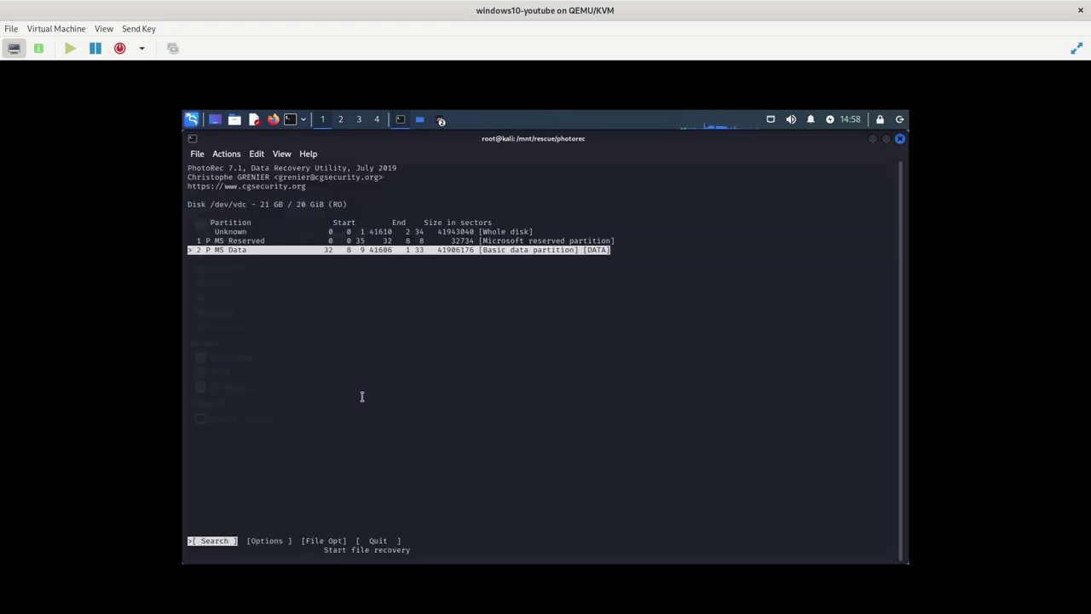
{"action": "key", "text": "Right"}
{"action": "key", "text": "Right"}
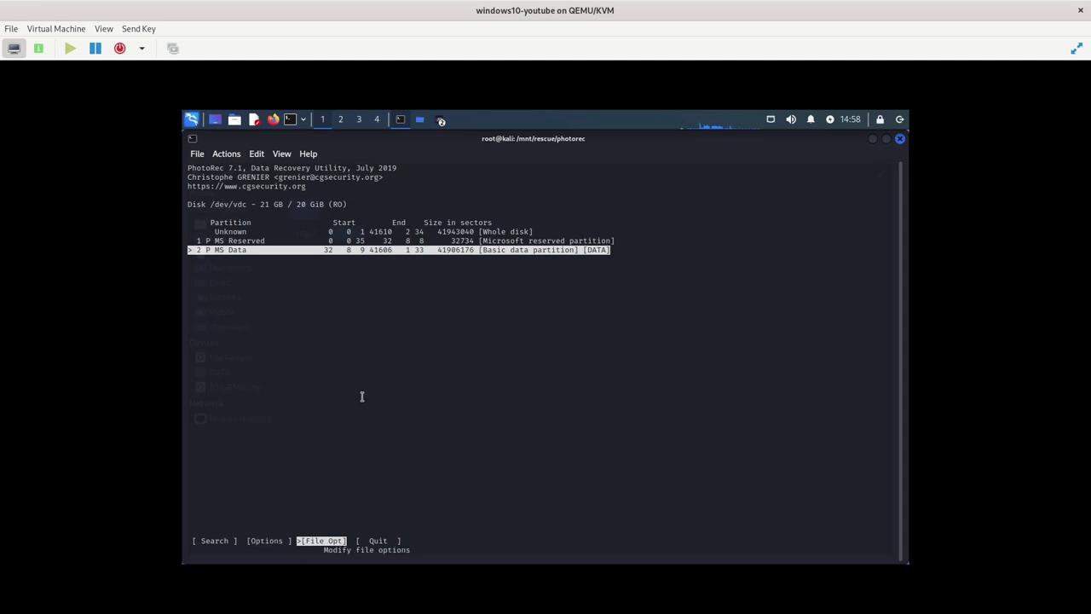
{"action": "key", "text": "Return"}
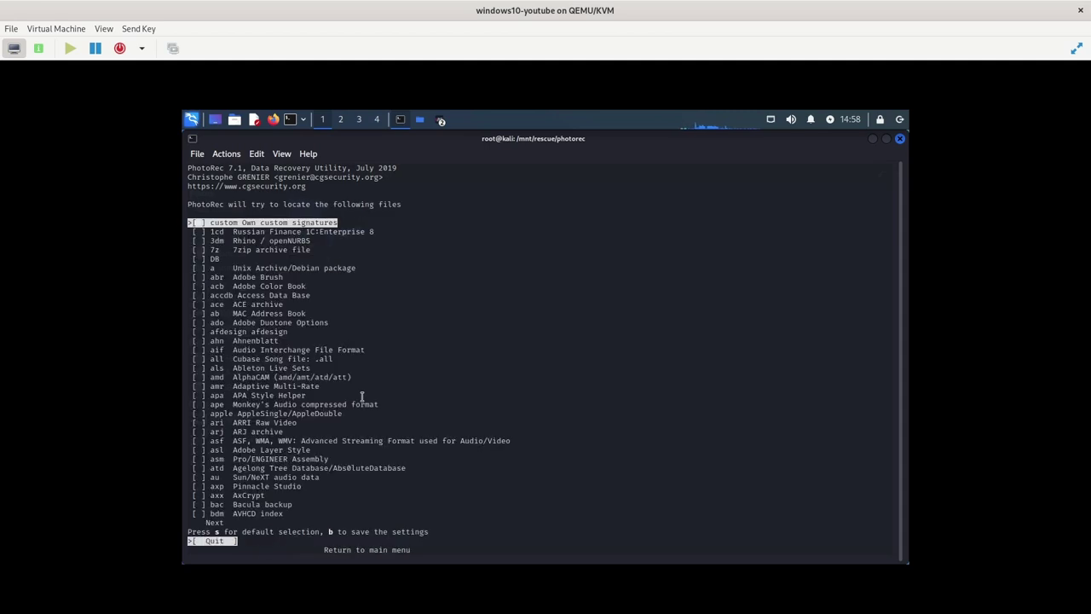
Page down the file-type list to the mp3 entry
{"action": "key", "text": "Down"}
{"action": "key", "text": "Down"}
{"action": "key", "text": "Down"}
{"action": "key", "text": "Down"}
{"action": "key", "text": "Down"}
{"action": "key", "text": "Down"}
{"action": "key", "text": "Down"}
{"action": "key", "text": "Down"}
{"action": "key", "text": "Down"}
{"action": "key", "text": "Down"}
{"action": "key", "text": "Down"}
{"action": "key", "text": "Down"}
{"action": "key", "text": "Down"}
{"action": "key", "text": "Down"}
{"action": "key", "text": "Down"}
{"action": "key", "text": "Down"}
{"action": "key", "text": "Down"}
{"action": "key", "text": "Down"}
{"action": "key", "text": "Down"}
{"action": "key", "text": "Down"}
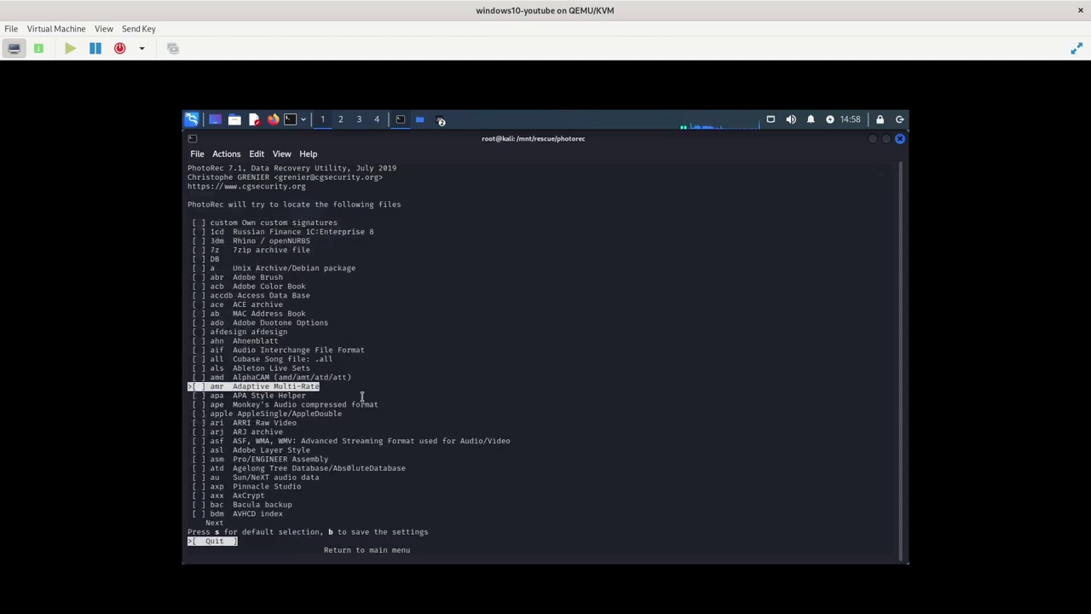
{"action": "key", "text": "Down"}
{"action": "key", "text": "Down"}
{"action": "key", "text": "Down"}
{"action": "key", "text": "Down"}
{"action": "key", "text": "Down"}
{"action": "key", "text": "Down"}
{"action": "key", "text": "Down"}
{"action": "key", "text": "Down"}
{"action": "key", "text": "Down"}
{"action": "key", "text": "Down"}
{"action": "key", "text": "Down"}
{"action": "key", "text": "Down"}
{"action": "key", "text": "Down"}
{"action": "key", "text": "Down"}
{"action": "key", "text": "Down"}
{"action": "key", "text": "Down"}
{"action": "key", "text": "Down"}
{"action": "key", "text": "Down"}
{"action": "key", "text": "Down"}
{"action": "key", "text": "Down"}
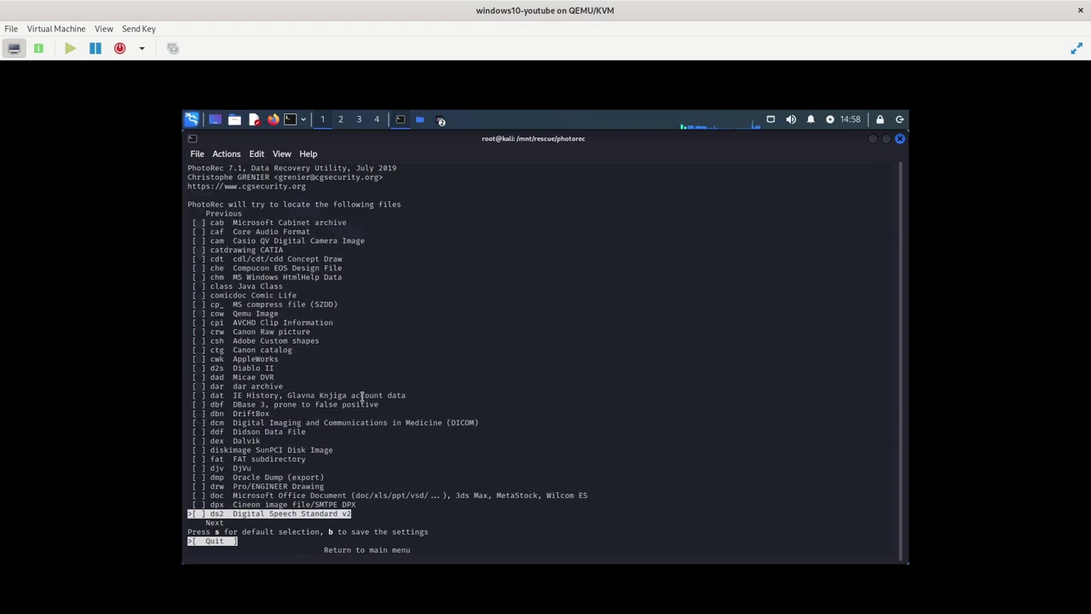
{"action": "key", "text": "Down"}
{"action": "key", "text": "Down"}
{"action": "key", "text": "Down"}
{"action": "key", "text": "Down"}
{"action": "key", "text": "Down"}
{"action": "key", "text": "Down"}
{"action": "key", "text": "Down"}
{"action": "key", "text": "Down"}
{"action": "key", "text": "Down"}
{"action": "key", "text": "Down"}
{"action": "key", "text": "Down"}
{"action": "key", "text": "Down"}
{"action": "key", "text": "Down"}
{"action": "key", "text": "Down"}
{"action": "key", "text": "Down"}
{"action": "key", "text": "Down"}
{"action": "key", "text": "Down"}
{"action": "key", "text": "Down"}
{"action": "key", "text": "Down"}
{"action": "key", "text": "Down"}
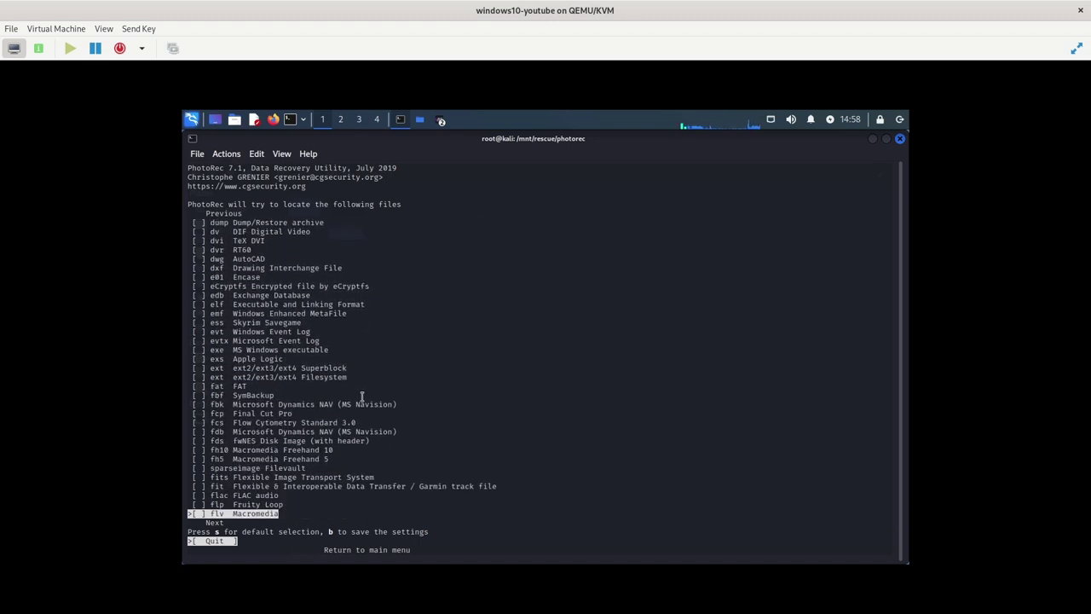
{"action": "key", "text": "Down"}
{"action": "key", "text": "Down"}
{"action": "key", "text": "Down"}
{"action": "key", "text": "Down"}
{"action": "key", "text": "Down"}
{"action": "key", "text": "Down"}
{"action": "key", "text": "Down"}
{"action": "key", "text": "Down"}
{"action": "key", "text": "Down"}
{"action": "key", "text": "Down"}
{"action": "key", "text": "Down"}
{"action": "key", "text": "Down"}
{"action": "key", "text": "Down"}
{"action": "key", "text": "Down"}
{"action": "key", "text": "Down"}
{"action": "key", "text": "Down"}
{"action": "key", "text": "Down"}
{"action": "key", "text": "Down"}
{"action": "key", "text": "Down"}
{"action": "key", "text": "Down"}
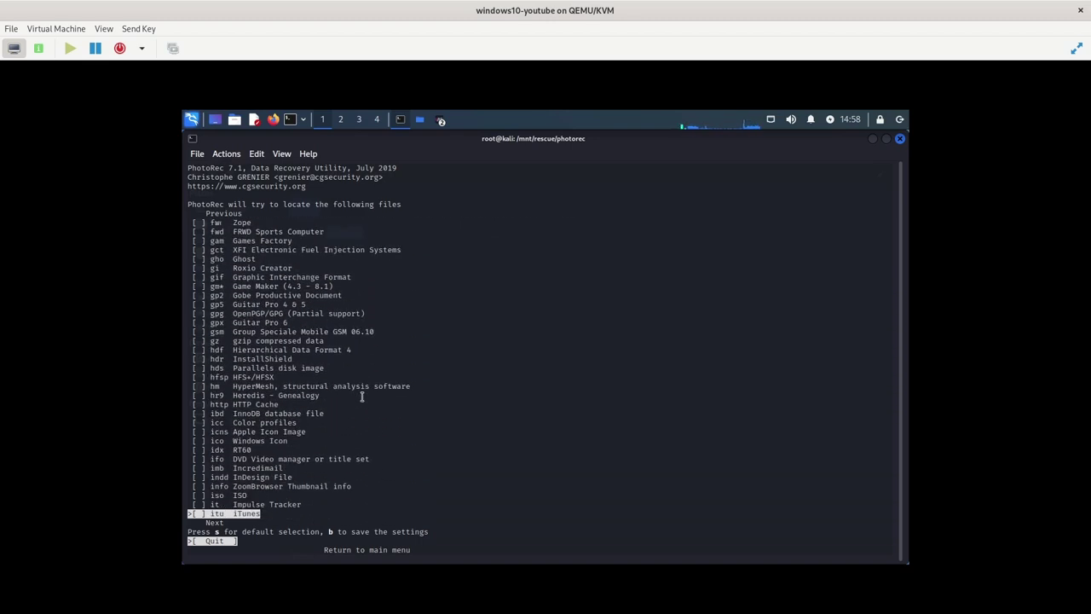
{"action": "key", "text": "Down"}
{"action": "key", "text": "Down"}
{"action": "key", "text": "Down"}
{"action": "key", "text": "Down"}
{"action": "key", "text": "Down"}
{"action": "key", "text": "Down"}
{"action": "key", "text": "Down"}
{"action": "key", "text": "Down"}
{"action": "key", "text": "Down"}
{"action": "key", "text": "Down"}
{"action": "key", "text": "Down"}
{"action": "key", "text": "Down"}
{"action": "key", "text": "Down"}
{"action": "key", "text": "Down"}
{"action": "key", "text": "Down"}
{"action": "key", "text": "Down"}
{"action": "key", "text": "Down"}
{"action": "key", "text": "Down"}
{"action": "key", "text": "Down"}
{"action": "key", "text": "Down"}
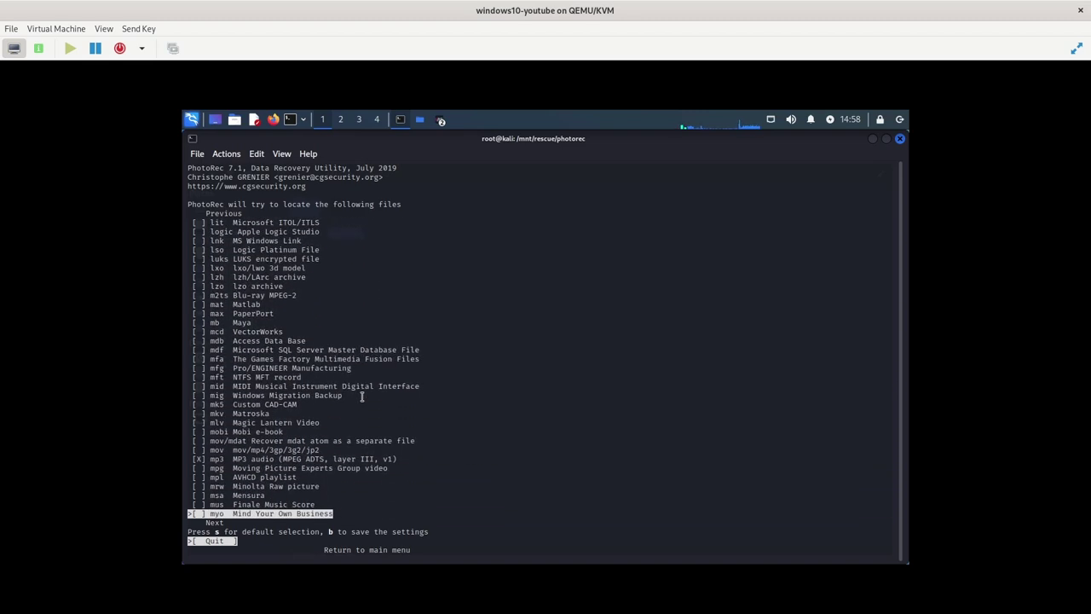
{"action": "key", "text": "Up"}
{"action": "key", "text": "Up"}
{"action": "key", "text": "Up"}
{"action": "key", "text": "Up"}
{"action": "key", "text": "Up"}
{"action": "key", "text": "Up"}
{"action": "key", "text": "Up"}
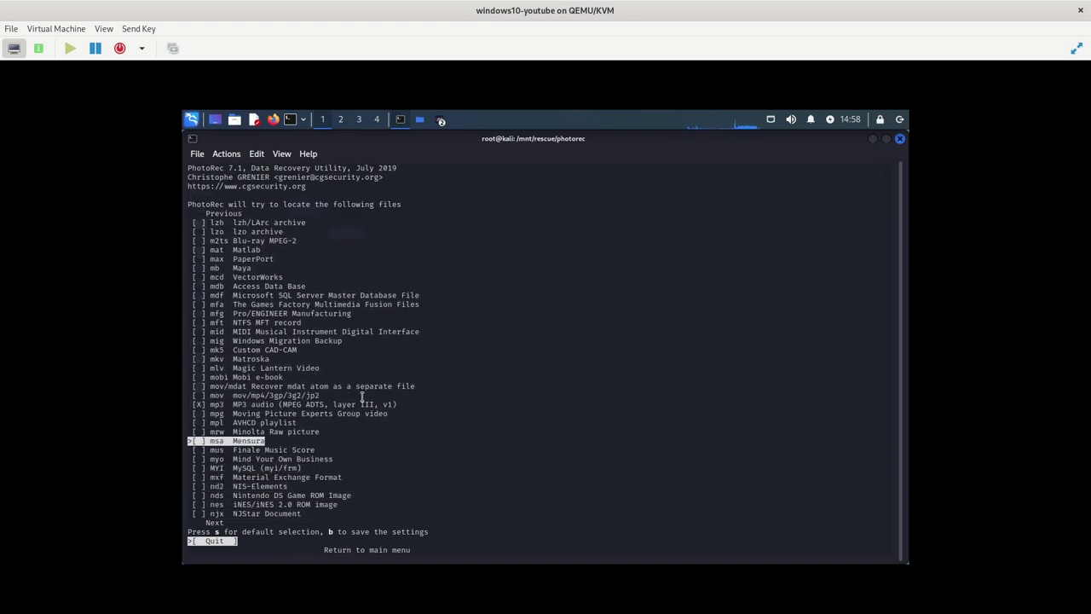
Start a whole-partition Other search on DATA, saving to /mnt/rescue/photorec
{"action": "key", "text": "q"}
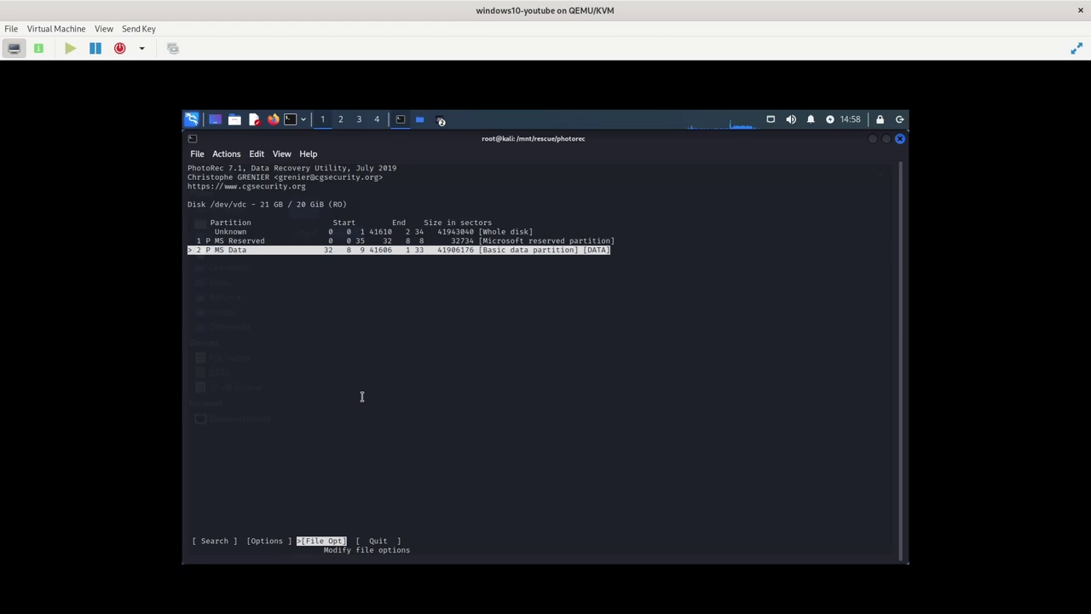
{"action": "key", "text": "Left"}
{"action": "key", "text": "Left"}
{"action": "key", "text": "Return"}
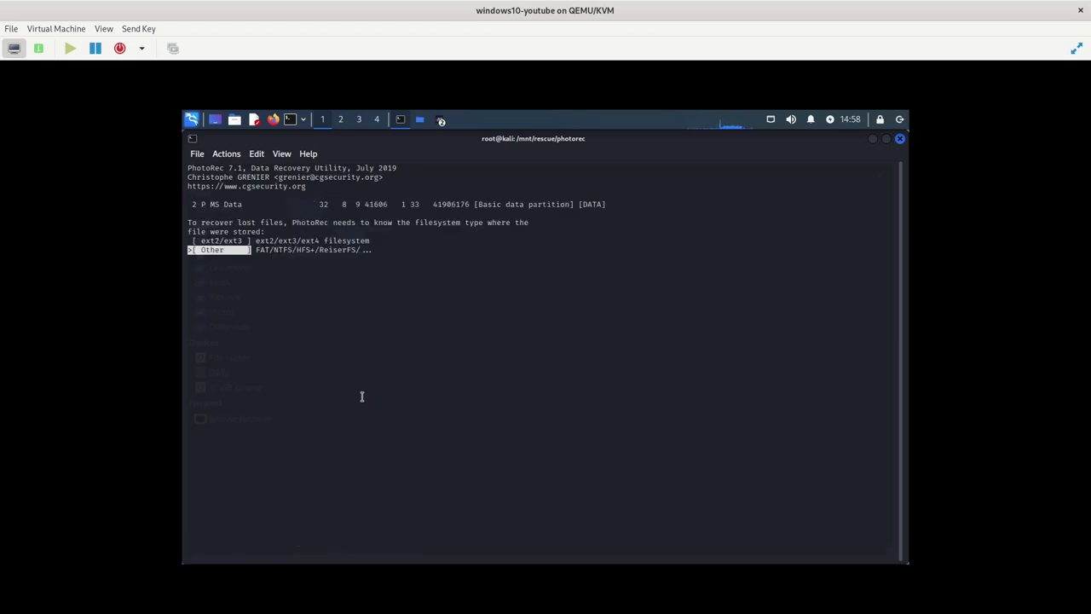
{"action": "key", "text": "Return"}
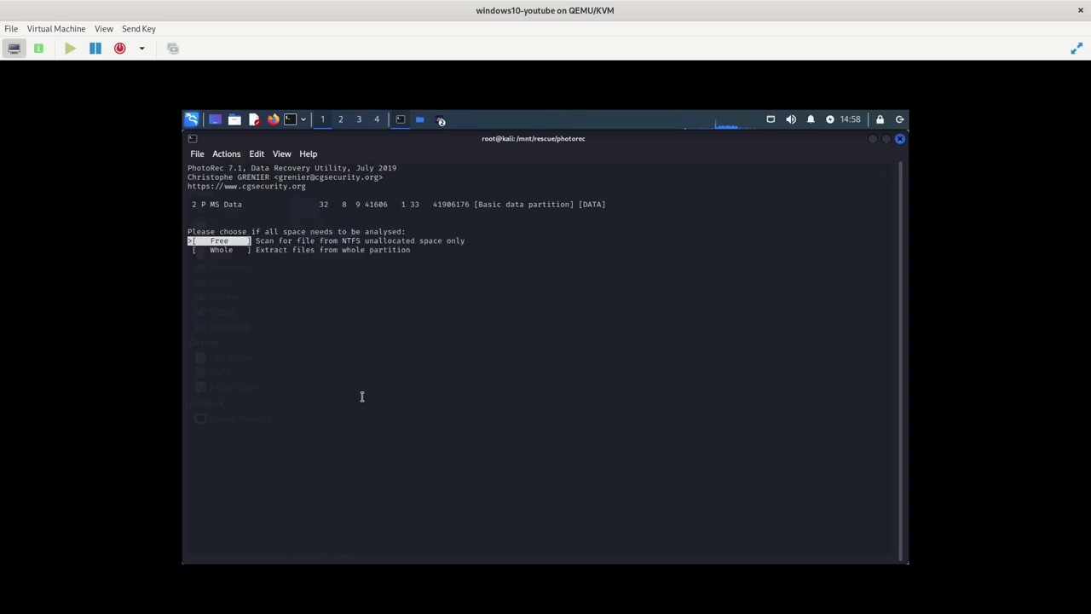
{"action": "key", "text": "Down"}
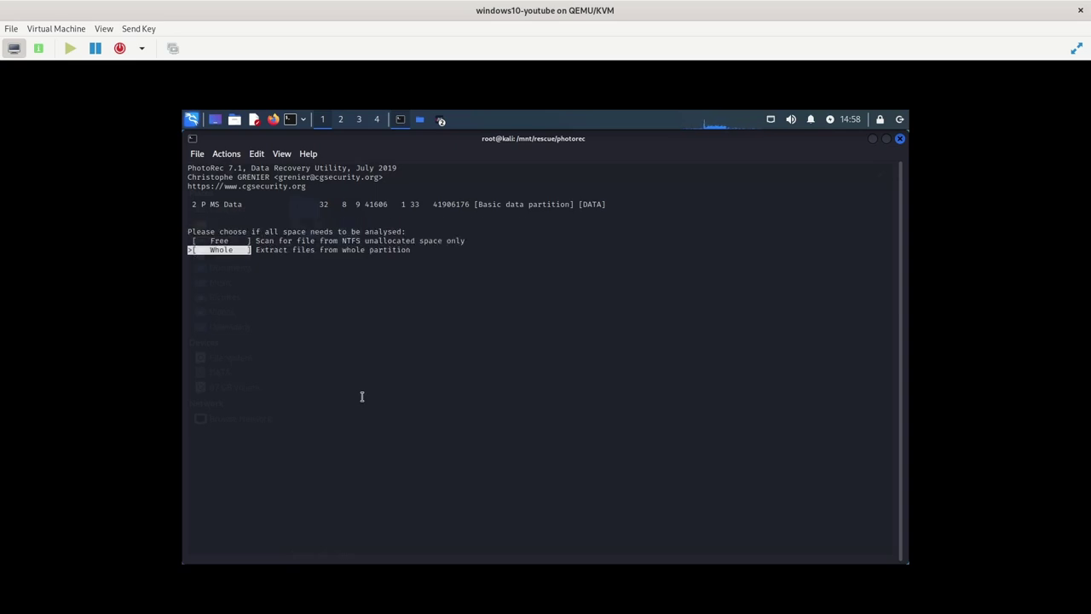
{"action": "key", "text": "Return"}
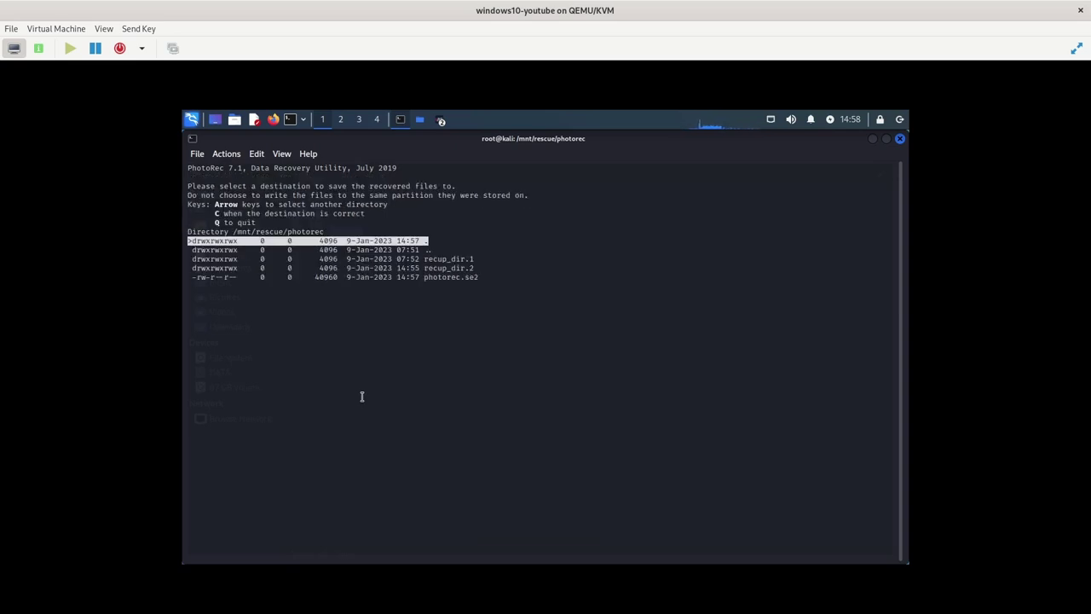
{"action": "key", "text": "c"}
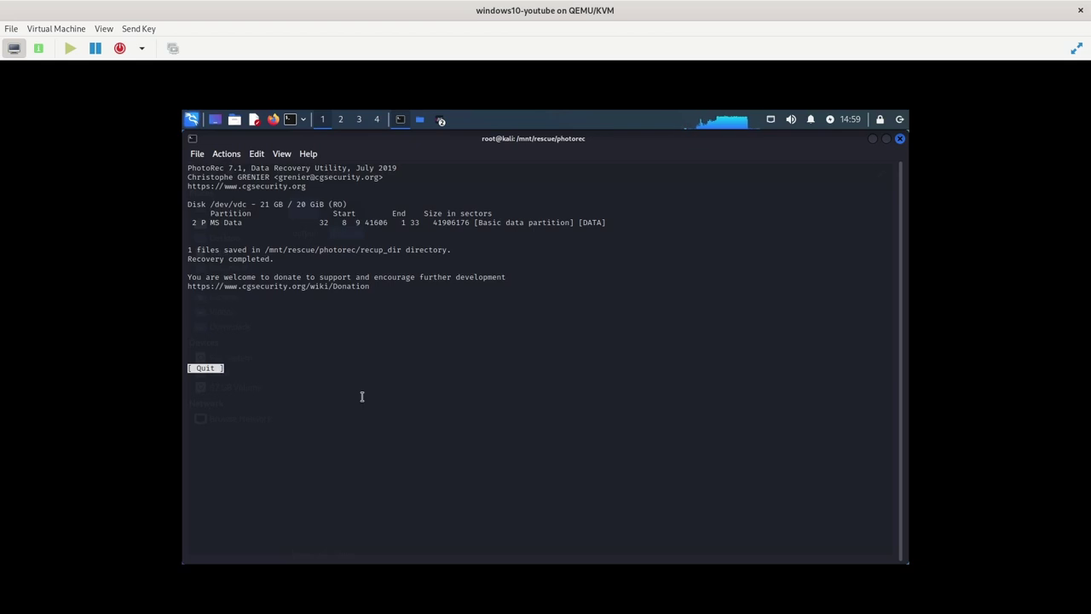
After the 1-file recovery finishes, quit PhotoRec back to the Kali shell
{"action": "key", "text": "Return"}
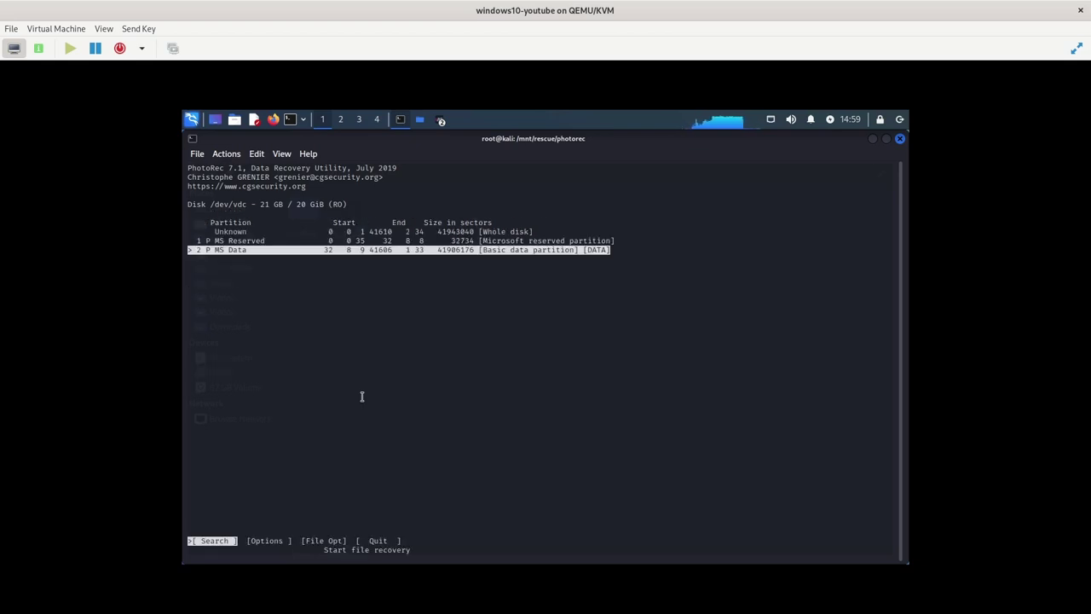
{"action": "key", "text": "Right"}
{"action": "key", "text": "Right"}
{"action": "key", "text": "Right"}
{"action": "key", "text": "Return"}
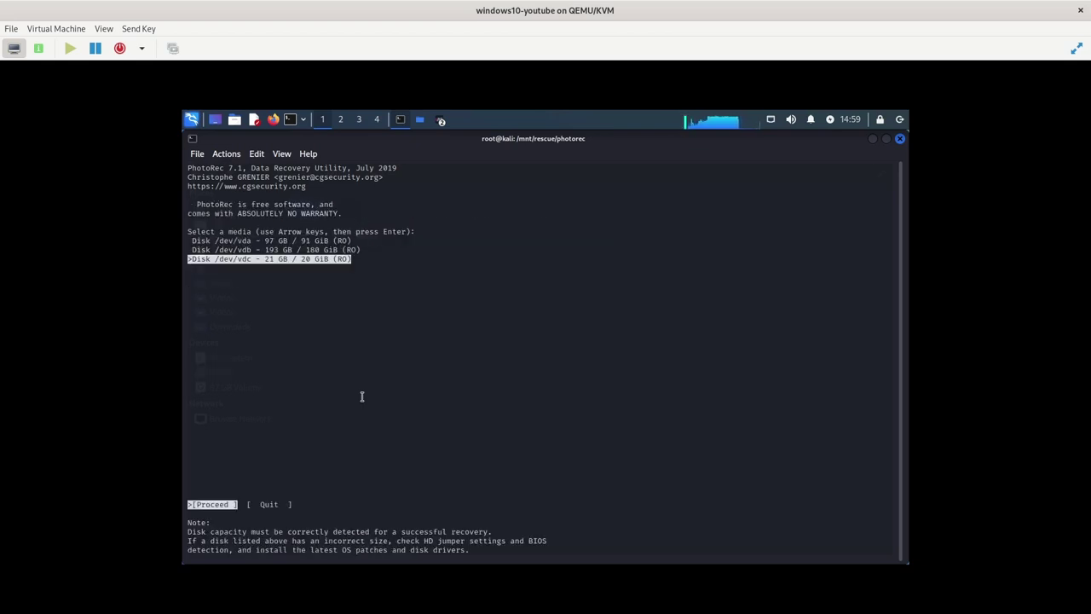
{"action": "key", "text": "Right"}
{"action": "key", "text": "Return"}
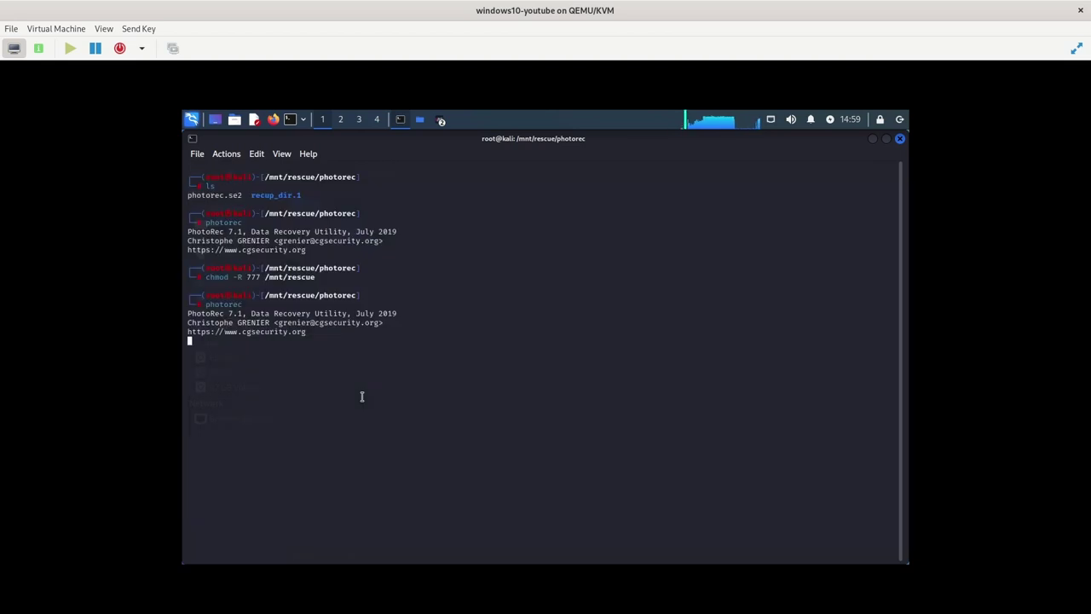
Open /mnt/rescue/photorec/recup_dir.3 in the file manager to find f6152128.mp3, then close it
{"action": "left_click", "coordinate": [420, 120]}
{"action": "left_click", "coordinate": [383, 173]}
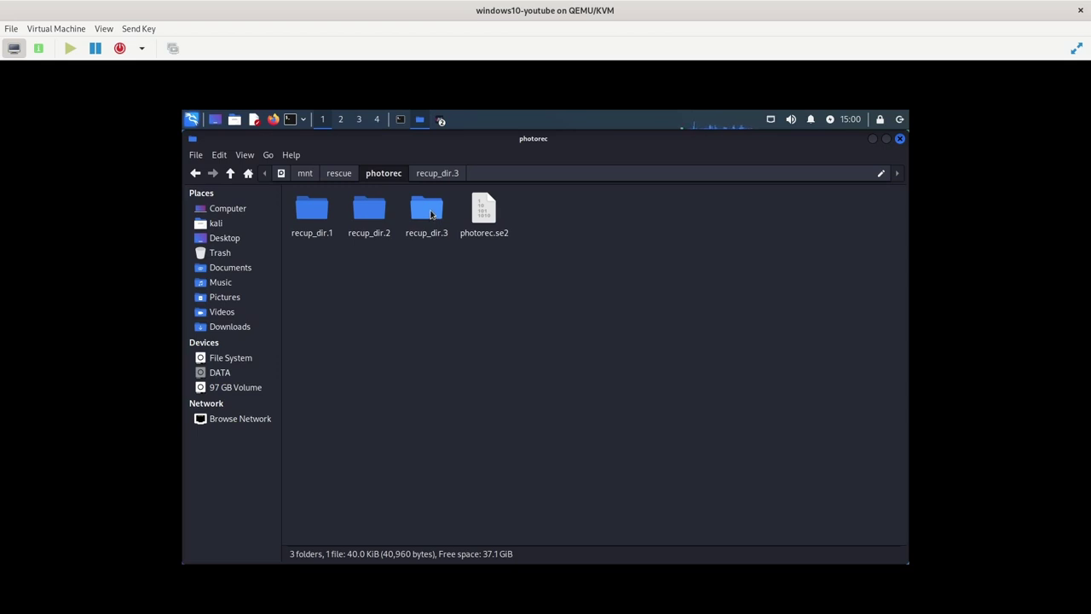
{"action": "double_click", "coordinate": [431, 215]}
{"action": "double_click", "coordinate": [324, 220]}
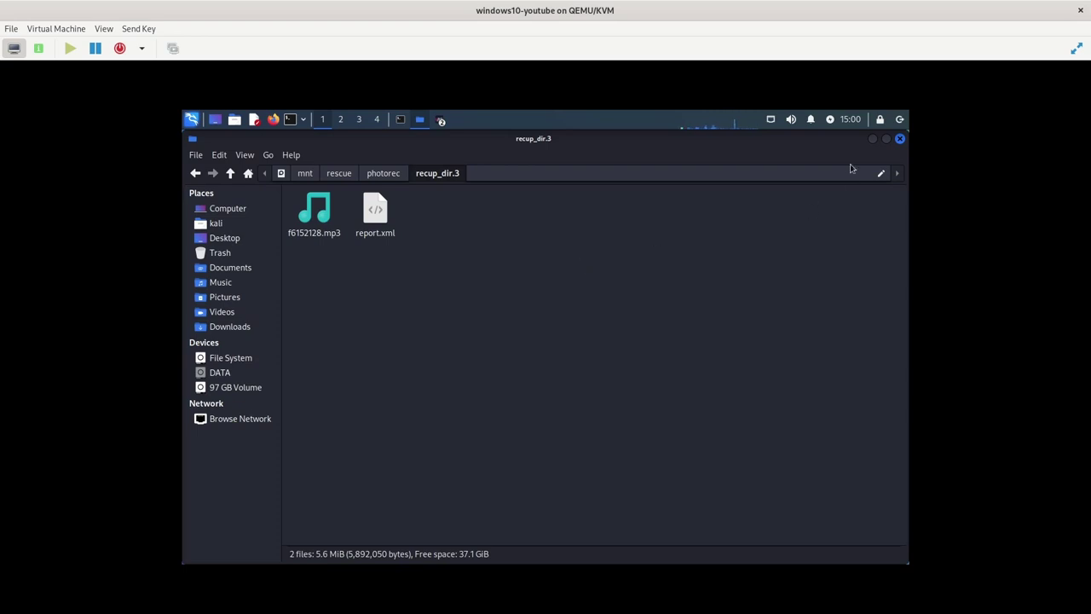
{"action": "left_click", "coordinate": [899, 140]}
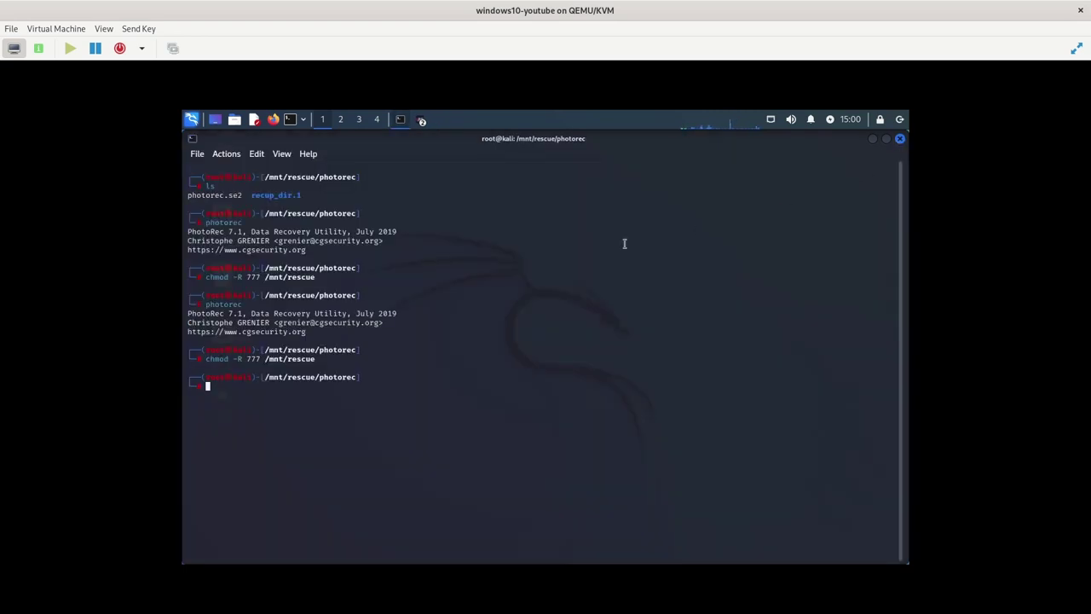
Relaunch PhotoRec on the next disk and open its file-type list
{"action": "key", "text": "Up"}
{"action": "key", "text": "Up"}
{"action": "key", "text": "Return"}
{"action": "key", "text": "Down"}
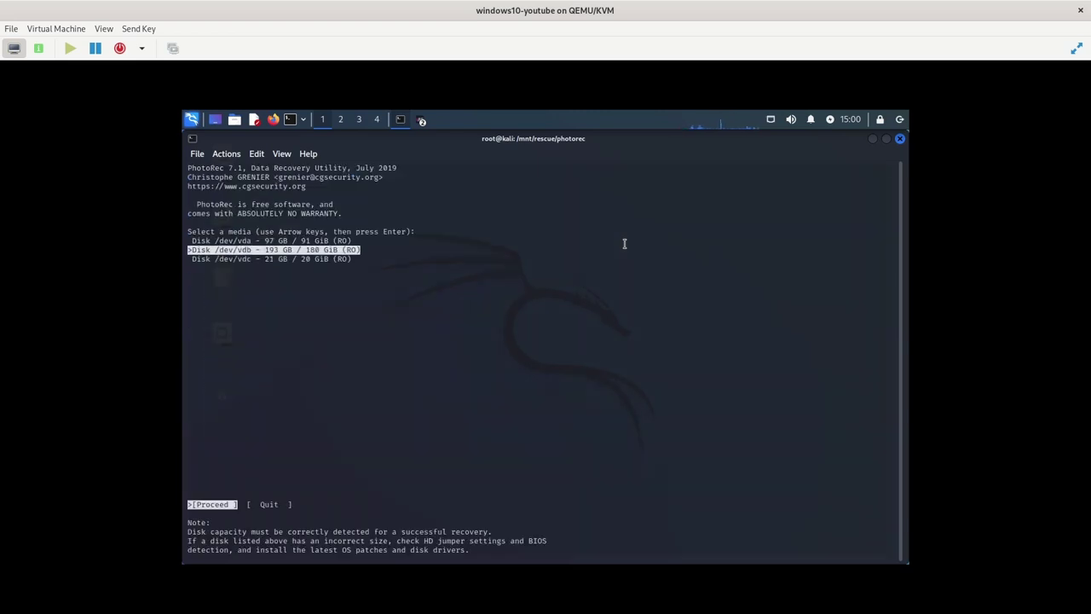
{"action": "key", "text": "Return"}
{"action": "key", "text": "Right"}
{"action": "key", "text": "Right"}
{"action": "key", "text": "Return"}
Browse file types from cam and blend through cpi, diskimage, dvi, ext, fbf, kdb to mat
{"action": "key", "text": "Up"}
{"action": "key", "text": "Up"}
{"action": "key", "text": "Up"}
{"action": "key", "text": "Up"}
{"action": "key", "text": "Up"}
{"action": "key", "text": "Up"}
{"action": "key", "text": "Up"}
{"action": "key", "text": "Up"}
{"action": "key", "text": "Up"}
{"action": "key", "text": "Up"}
{"action": "key", "text": "Up"}
{"action": "key", "text": "Up"}
{"action": "key", "text": "Up"}
{"action": "key", "text": "Up"}
{"action": "key", "text": "Up"}
{"action": "key", "text": "Down"}
{"action": "key", "text": "Down"}
{"action": "key", "text": "Down"}
{"action": "key", "text": "Down"}
{"action": "key", "text": "Down"}
{"action": "key", "text": "Down"}
{"action": "key", "text": "Down"}
{"action": "key", "text": "Down"}
{"action": "key", "text": "Down"}
{"action": "key", "text": "Down"}
{"action": "key", "text": "Down"}
{"action": "key", "text": "Down"}
{"action": "key", "text": "Down"}
{"action": "key", "text": "Down"}
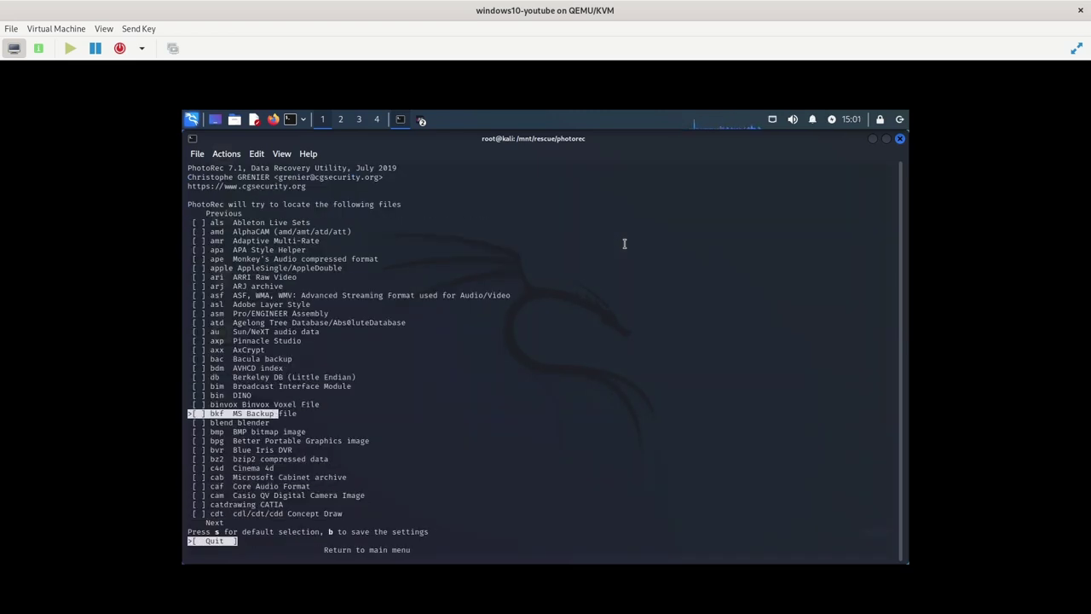
{"action": "key", "text": "Up"}
{"action": "key", "text": "Up"}
{"action": "key", "text": "Up"}
{"action": "key", "text": "Up"}
{"action": "key", "text": "Up"}
{"action": "key", "text": "Up"}
{"action": "key", "text": "Up"}
{"action": "key", "text": "Up"}
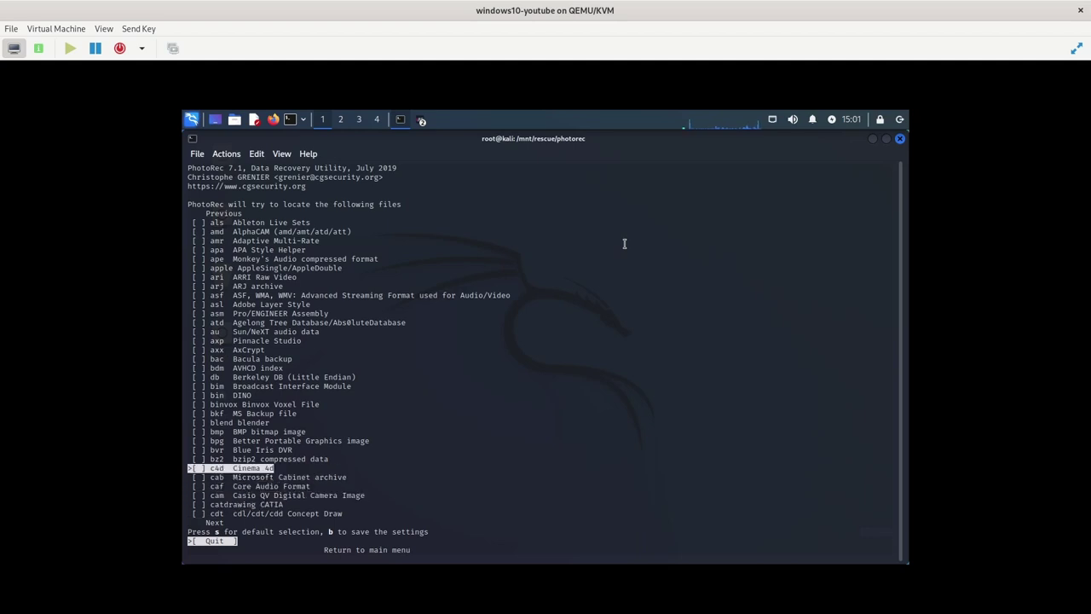
{"action": "key", "text": "Down"}
{"action": "key", "text": "Down"}
{"action": "key", "text": "Down"}
{"action": "key", "text": "Down"}
{"action": "key", "text": "Down"}
{"action": "key", "text": "Down"}
{"action": "key", "text": "Down"}
{"action": "key", "text": "Down"}
{"action": "key", "text": "Down"}
{"action": "key", "text": "Down"}
{"action": "key", "text": "Down"}
{"action": "key", "text": "Down"}
{"action": "key", "text": "Down"}
{"action": "key", "text": "Down"}
{"action": "key", "text": "Down"}
{"action": "key", "text": "Down"}
{"action": "key", "text": "Down"}
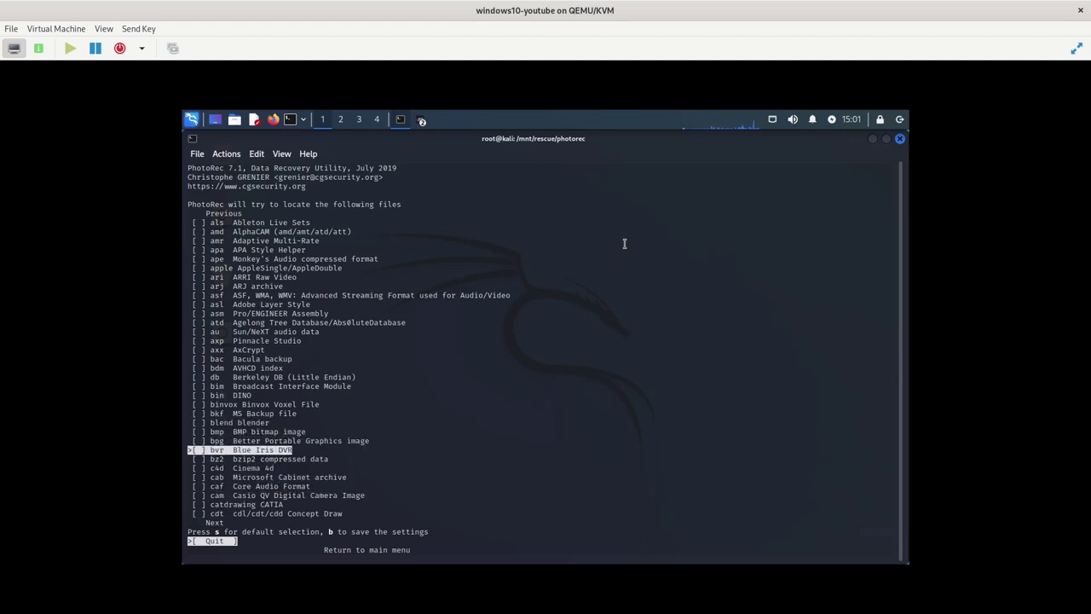
{"action": "key", "text": "Down"}
{"action": "key", "text": "Down"}
{"action": "key", "text": "Down"}
{"action": "key", "text": "Down"}
{"action": "key", "text": "Down"}
{"action": "key", "text": "Down"}
{"action": "key", "text": "Down"}
{"action": "key", "text": "Down"}
{"action": "key", "text": "Down"}
{"action": "key", "text": "Down"}
{"action": "key", "text": "Down"}
{"action": "key", "text": "Down"}
{"action": "key", "text": "Down"}
{"action": "key", "text": "Down"}
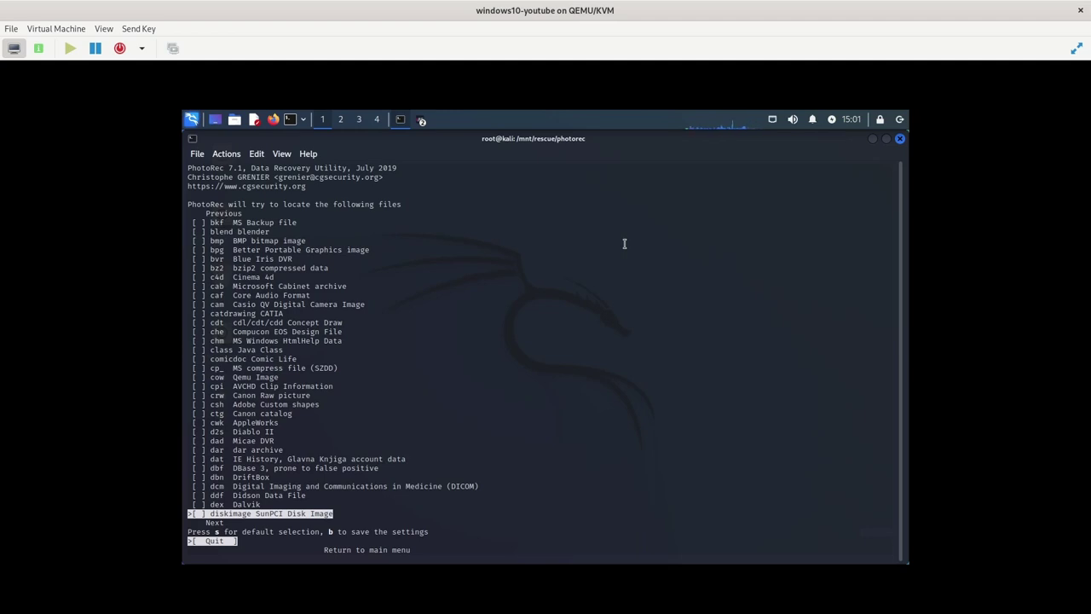
{"action": "key", "text": "Down"}
{"action": "key", "text": "Down"}
{"action": "key", "text": "Down"}
{"action": "key", "text": "Down"}
{"action": "key", "text": "Down"}
{"action": "key", "text": "Down"}
{"action": "key", "text": "Down"}
{"action": "key", "text": "Down"}
{"action": "key", "text": "Down"}
{"action": "key", "text": "Down"}
{"action": "key", "text": "Down"}
{"action": "key", "text": "Down"}
{"action": "key", "text": "Down"}
{"action": "key", "text": "Down"}
{"action": "key", "text": "Down"}
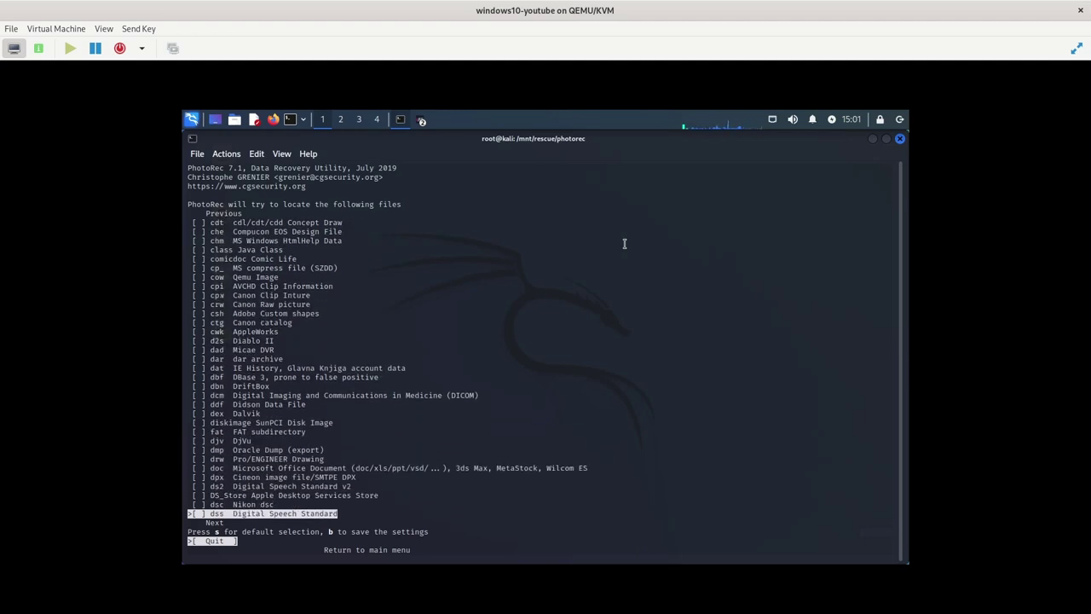
{"action": "key", "text": "Down"}
{"action": "key", "text": "Down"}
{"action": "key", "text": "Down"}
{"action": "key", "text": "Down"}
{"action": "key", "text": "Down"}
{"action": "key", "text": "Down"}
{"action": "key", "text": "Down"}
{"action": "key", "text": "Down"}
{"action": "key", "text": "Down"}
{"action": "key", "text": "Down"}
{"action": "key", "text": "Down"}
{"action": "key", "text": "Down"}
{"action": "key", "text": "Down"}
{"action": "key", "text": "Down"}
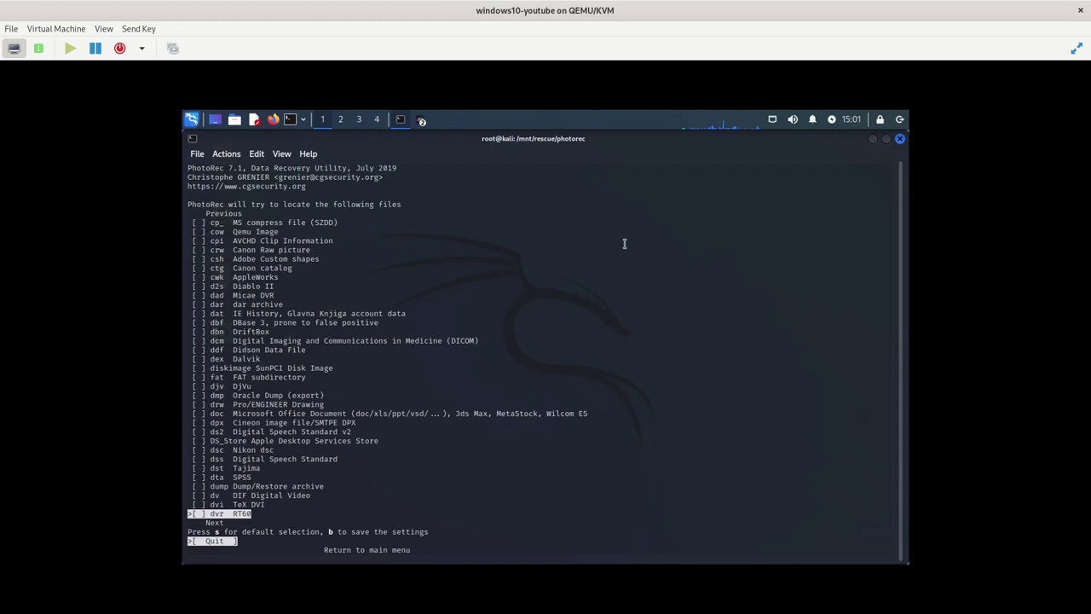
{"action": "key", "text": "Up"}
{"action": "key", "text": "Up"}
{"action": "key", "text": "Up"}
{"action": "key", "text": "Up"}
{"action": "key", "text": "Up"}
{"action": "key", "text": "Up"}
{"action": "key", "text": "Up"}
{"action": "key", "text": "Up"}
{"action": "key", "text": "Up"}
{"action": "key", "text": "Up"}
{"action": "key", "text": "Up"}
{"action": "key", "text": "Up"}
{"action": "key", "text": "Up"}
{"action": "key", "text": "Up"}
{"action": "key", "text": "Up"}
{"action": "key", "text": "Up"}
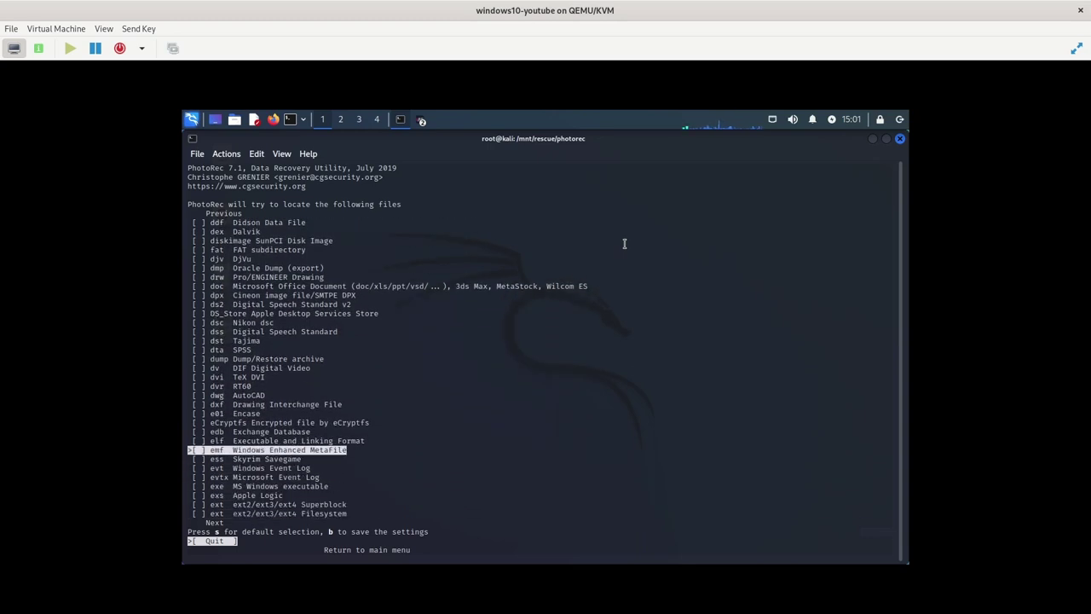
{"action": "key", "text": "Down"}
{"action": "key", "text": "Down"}
{"action": "key", "text": "Down"}
{"action": "key", "text": "Down"}
{"action": "key", "text": "Down"}
{"action": "key", "text": "Down"}
{"action": "key", "text": "Down"}
{"action": "key", "text": "Down"}
{"action": "key", "text": "Down"}
{"action": "key", "text": "Down"}
{"action": "key", "text": "Down"}
{"action": "key", "text": "Down"}
{"action": "key", "text": "Down"}
{"action": "key", "text": "Down"}
{"action": "key", "text": "Down"}
{"action": "key", "text": "Down"}
{"action": "key", "text": "Down"}
{"action": "key", "text": "Down"}
{"action": "key", "text": "Down"}
{"action": "key", "text": "Down"}
{"action": "key", "text": "Down"}
{"action": "key", "text": "Down"}
{"action": "key", "text": "Down"}
{"action": "key", "text": "Down"}
{"action": "key", "text": "Down"}
{"action": "key", "text": "Down"}
{"action": "key", "text": "Down"}
{"action": "key", "text": "Down"}
{"action": "key", "text": "Down"}
{"action": "key", "text": "Down"}
{"action": "key", "text": "Down"}
{"action": "key", "text": "Down"}
{"action": "key", "text": "Down"}
{"action": "key", "text": "Down"}
{"action": "key", "text": "Down"}
{"action": "key", "text": "Down"}
{"action": "key", "text": "Down"}
{"action": "key", "text": "Down"}
{"action": "key", "text": "Down"}
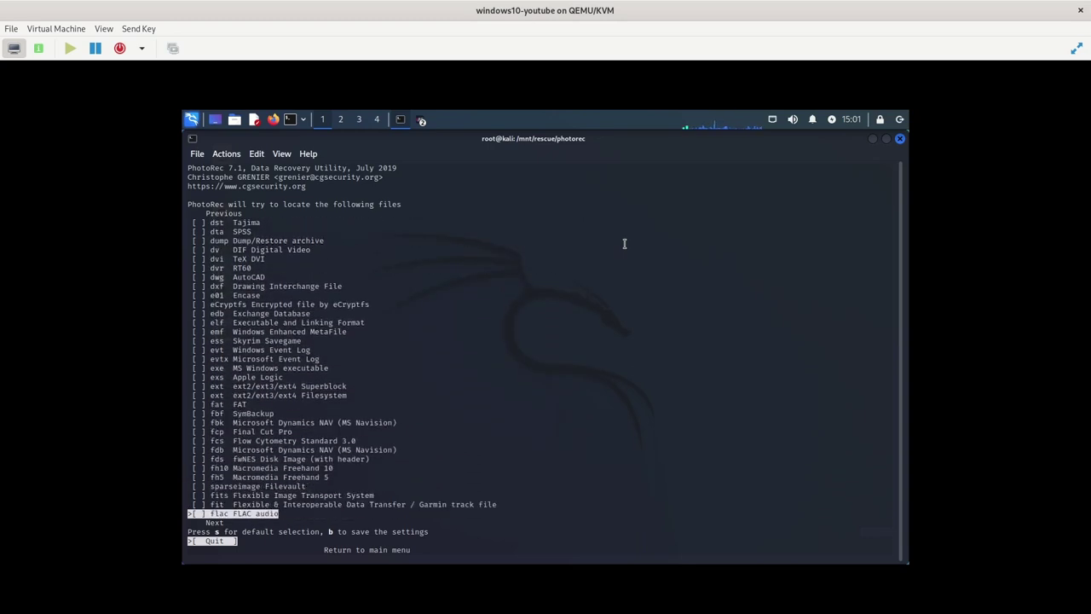
{"action": "key", "text": "Down"}
{"action": "key", "text": "Down"}
{"action": "key", "text": "Down"}
{"action": "key", "text": "Down"}
{"action": "key", "text": "Down"}
{"action": "key", "text": "Down"}
{"action": "key", "text": "Down"}
{"action": "key", "text": "Down"}
{"action": "key", "text": "Down"}
{"action": "key", "text": "Down"}
{"action": "key", "text": "Down"}
{"action": "key", "text": "Down"}
{"action": "key", "text": "Down"}
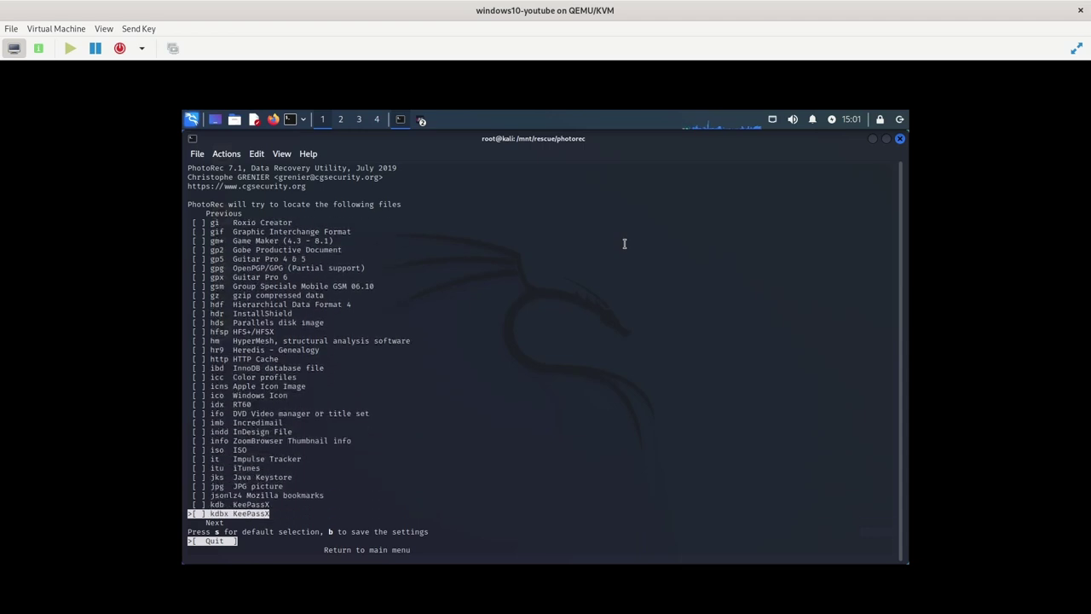
{"action": "key", "text": "Down"}
{"action": "key", "text": "Down"}
{"action": "key", "text": "Down"}
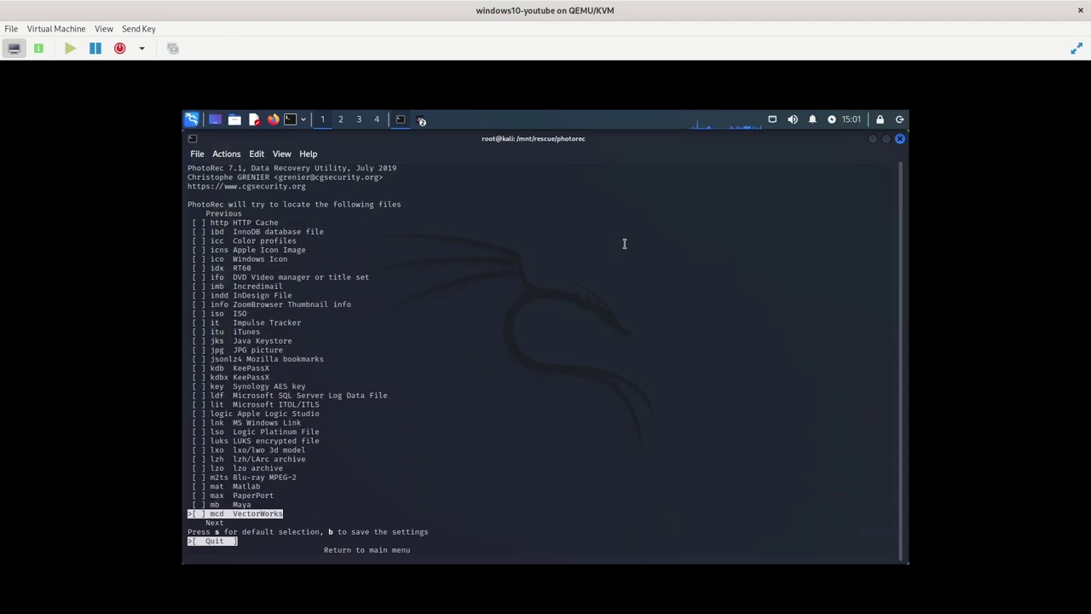
Page further down the rest of the PhotoRec file-type list
{"action": "key", "text": "Up"}
{"action": "key", "text": "Up"}
{"action": "key", "text": "Up"}
{"action": "key", "text": "Up"}
{"action": "key", "text": "Up"}
{"action": "key", "text": "Up"}
{"action": "key", "text": "Up"}
{"action": "key", "text": "Up"}
{"action": "key", "text": "Up"}
{"action": "key", "text": "Up"}
{"action": "key", "text": "Up"}
{"action": "key", "text": "Up"}
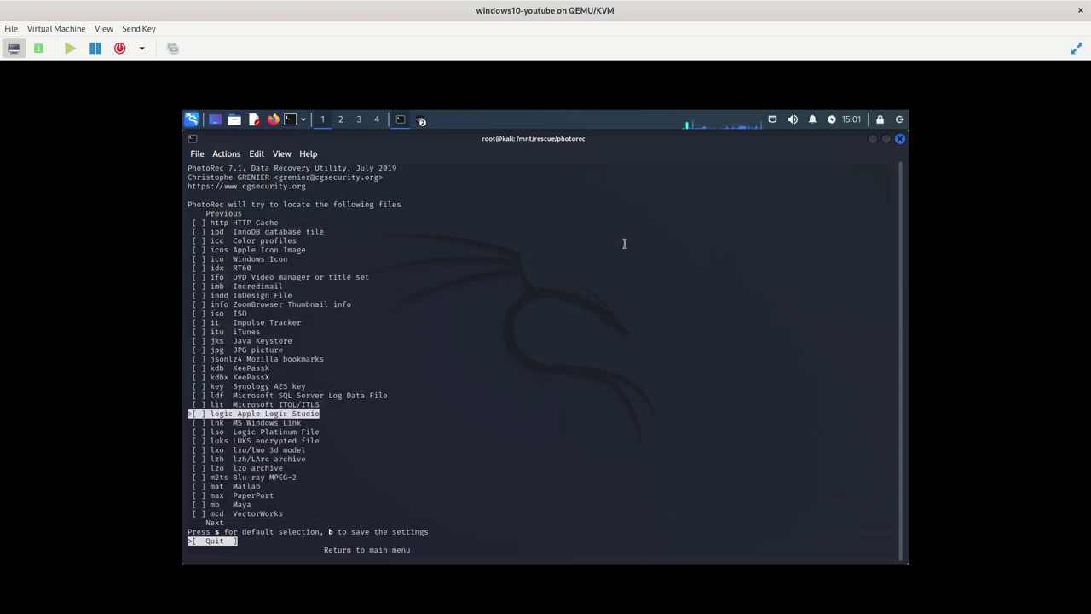
{"action": "key", "text": "Page_Down"}
{"action": "key", "text": "Up"}
{"action": "key", "text": "Up"}
{"action": "key", "text": "Up"}
{"action": "key", "text": "Up"}
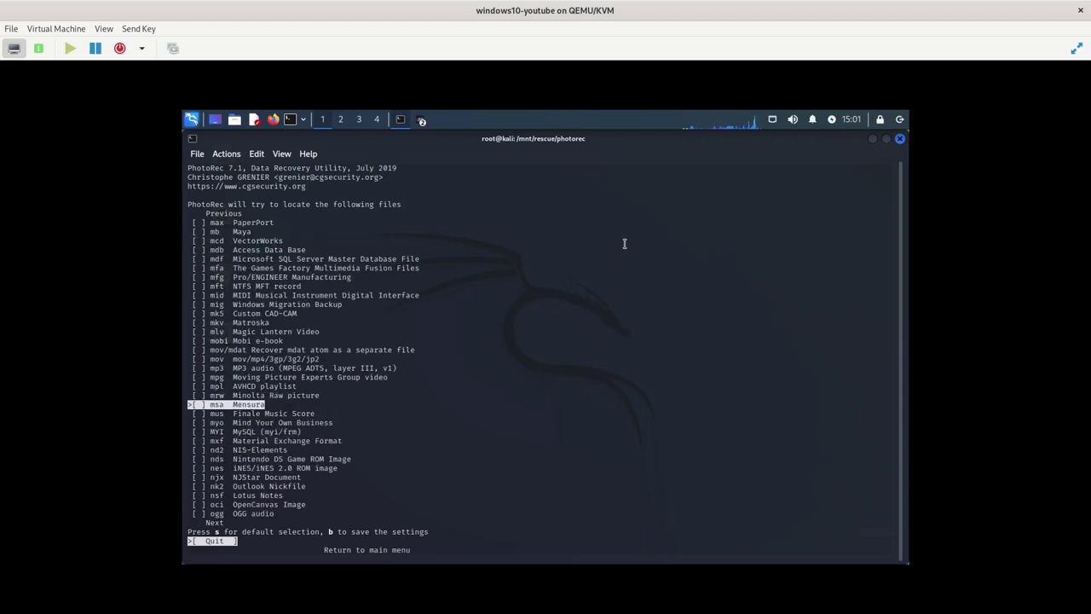
{"action": "key", "text": "Down"}
{"action": "key", "text": "Down"}
{"action": "key", "text": "Down"}
{"action": "key", "text": "Down"}
{"action": "key", "text": "Down"}
{"action": "key", "text": "Down"}
{"action": "key", "text": "Down"}
{"action": "key", "text": "Down"}
{"action": "key", "text": "Down"}
{"action": "key", "text": "Down"}
{"action": "key", "text": "Down"}
{"action": "key", "text": "Down"}
{"action": "key", "text": "Down"}
{"action": "key", "text": "Down"}
{"action": "key", "text": "Down"}
{"action": "key", "text": "Down"}
{"action": "key", "text": "Down"}
{"action": "key", "text": "Down"}
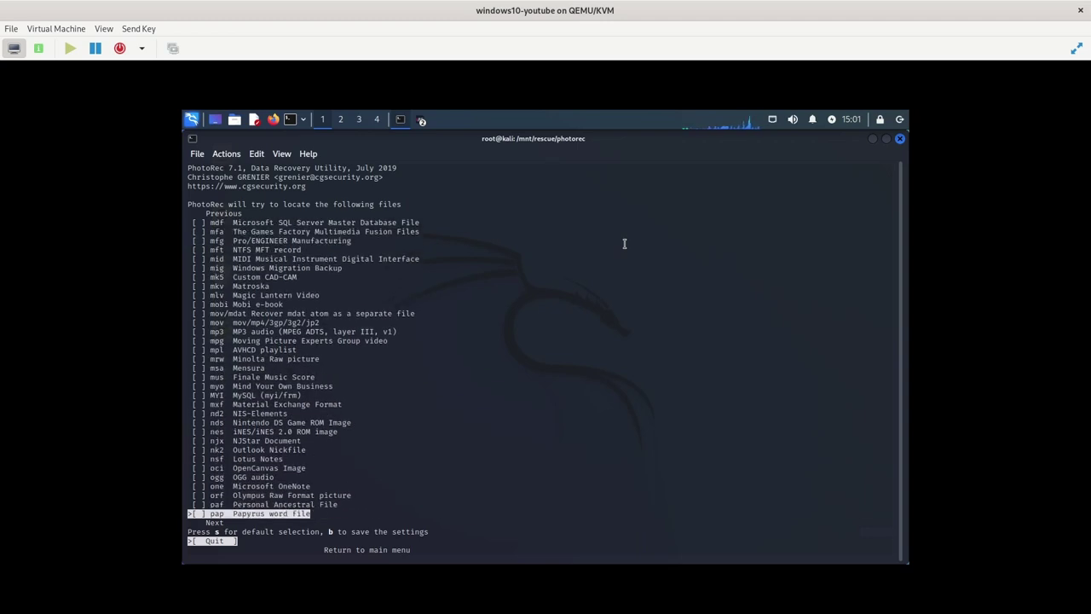
{"action": "key", "text": "Down"}
{"action": "key", "text": "Down"}
{"action": "key", "text": "Down"}
{"action": "key", "text": "Down"}
{"action": "key", "text": "Down"}
{"action": "key", "text": "Down"}
{"action": "key", "text": "Down"}
{"action": "key", "text": "Up"}
{"action": "key", "text": "Up"}
{"action": "key", "text": "Up"}
{"action": "key", "text": "Up"}
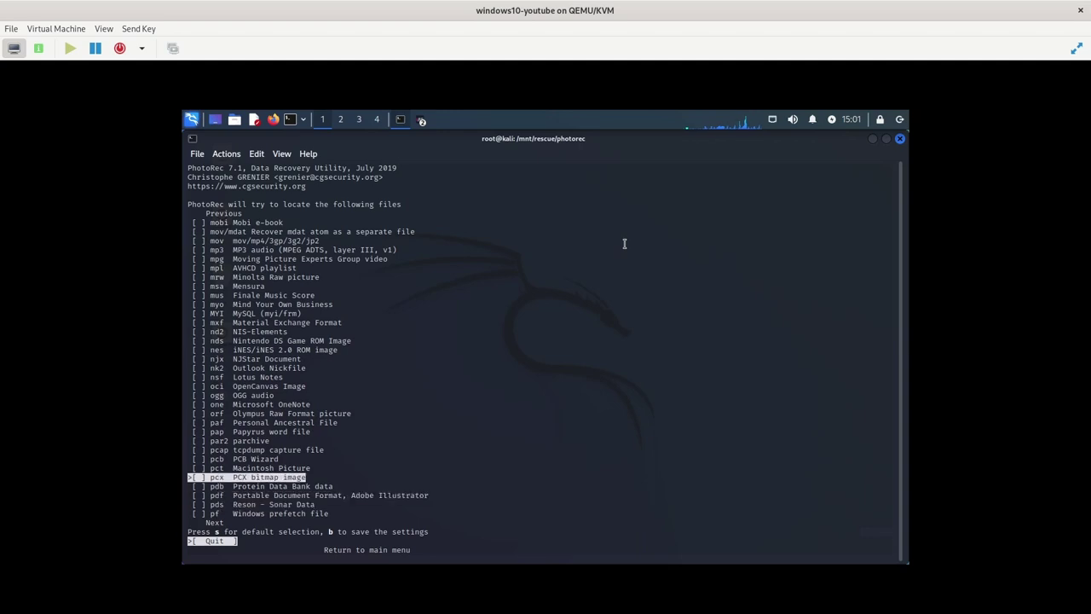
{"action": "key", "text": "Down"}
{"action": "key", "text": "Down"}
{"action": "key", "text": "Down"}
{"action": "key", "text": "Down"}
{"action": "key", "text": "Down"}
{"action": "key", "text": "Down"}
{"action": "key", "text": "Down"}
{"action": "key", "text": "Down"}
{"action": "key", "text": "Down"}
{"action": "key", "text": "Down"}
{"action": "key", "text": "Down"}
{"action": "key", "text": "Down"}
{"action": "key", "text": "Down"}
{"action": "key", "text": "Down"}
{"action": "key", "text": "Down"}
{"action": "key", "text": "Down"}
{"action": "key", "text": "Down"}
{"action": "key", "text": "Down"}
{"action": "key", "text": "Down"}
{"action": "key", "text": "Down"}
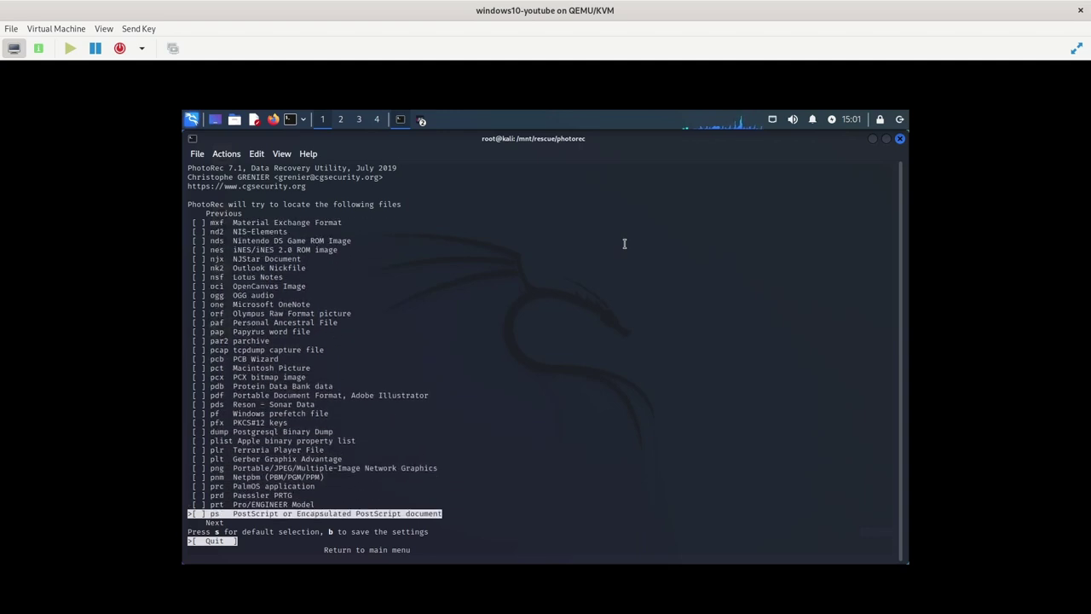
{"action": "key", "text": "Down"}
{"action": "key", "text": "Down"}
{"action": "key", "text": "Down"}
{"action": "key", "text": "Down"}
{"action": "key", "text": "Down"}
{"action": "key", "text": "Down"}
{"action": "key", "text": "Down"}
{"action": "key", "text": "Down"}
{"action": "key", "text": "Down"}
{"action": "key", "text": "Down"}
{"action": "key", "text": "Down"}
{"action": "key", "text": "Down"}
{"action": "key", "text": "Down"}
{"action": "key", "text": "Down"}
{"action": "key", "text": "Down"}
{"action": "key", "text": "Down"}
{"action": "key", "text": "Down"}
{"action": "key", "text": "Down"}
{"action": "key", "text": "Down"}
{"action": "key", "text": "Down"}
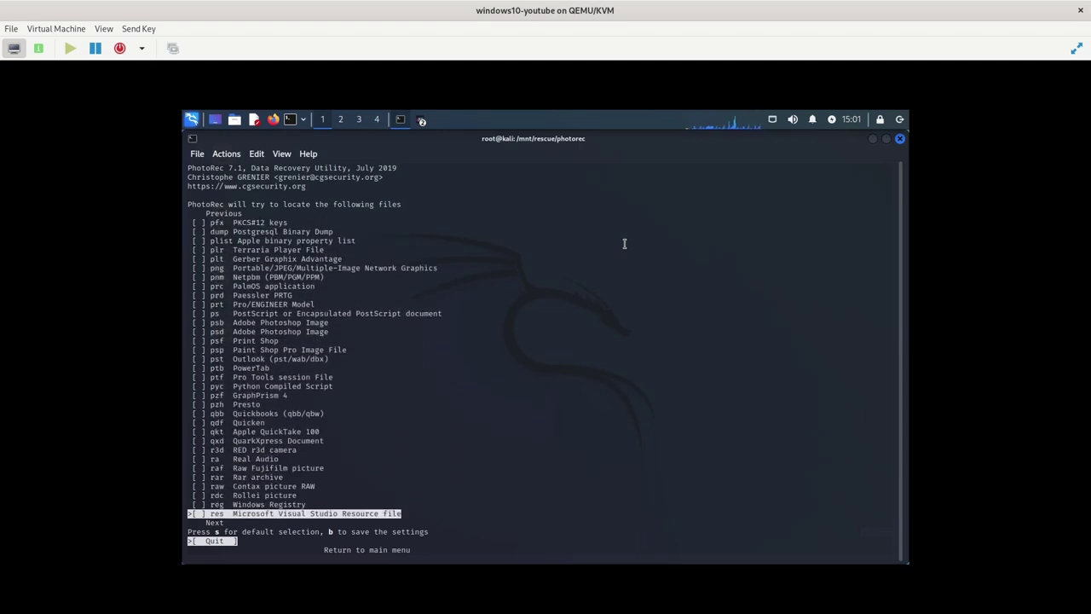
{"action": "key", "text": "Down"}
{"action": "key", "text": "Down"}
{"action": "key", "text": "Down"}
{"action": "key", "text": "Down"}
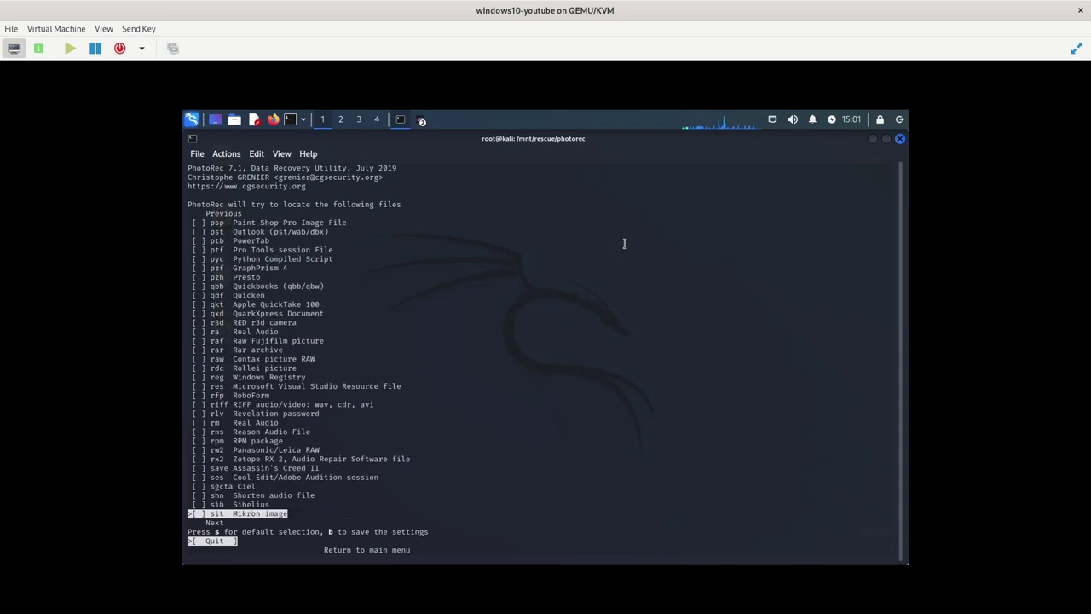
{"action": "key", "text": "Down"}
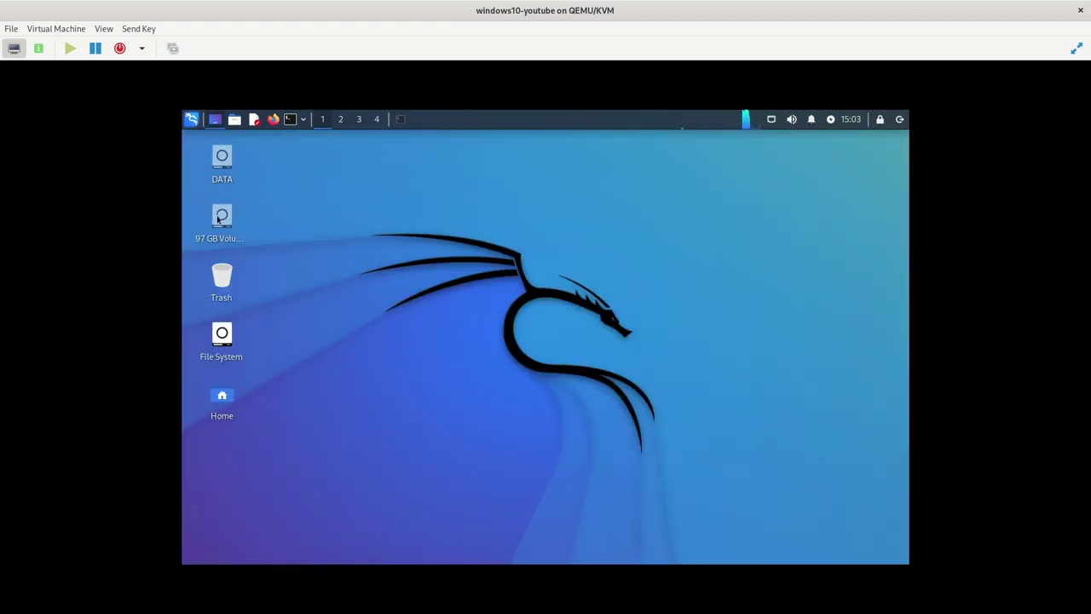
Mount the 97 GB Windows volume and reopen Thunar as root after authenticating
{"action": "double_click", "coordinate": [223, 220]}
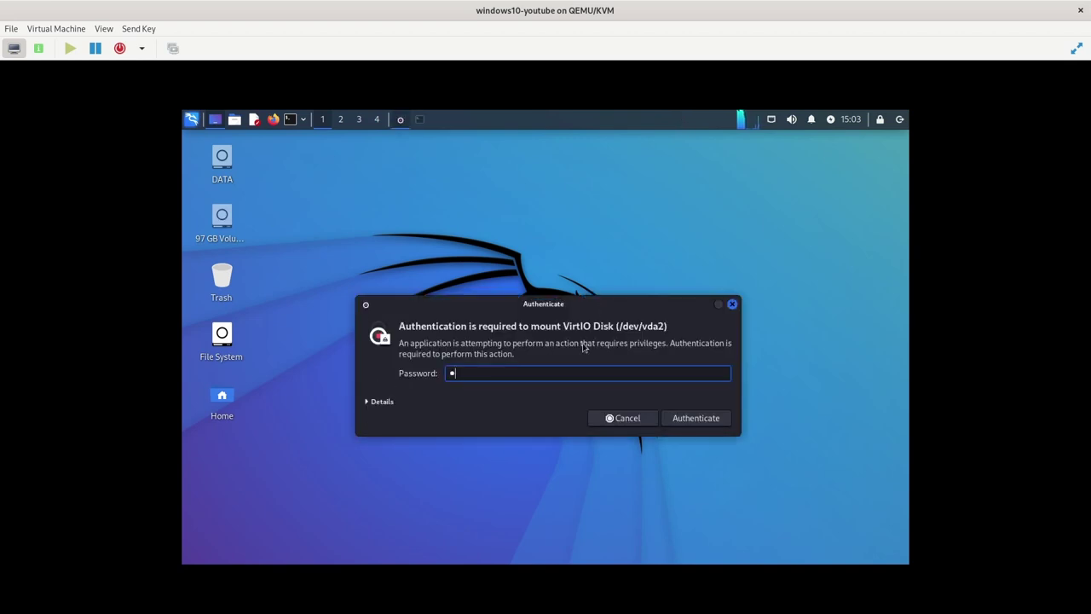
{"action": "key", "text": "Return"}
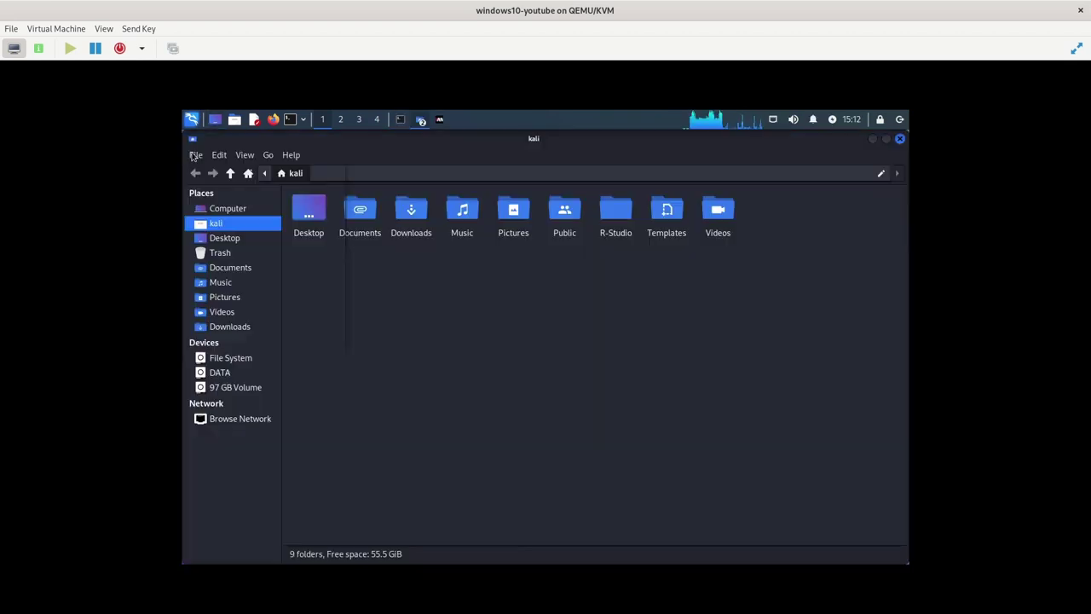
{"action": "left_click", "coordinate": [195, 154]}
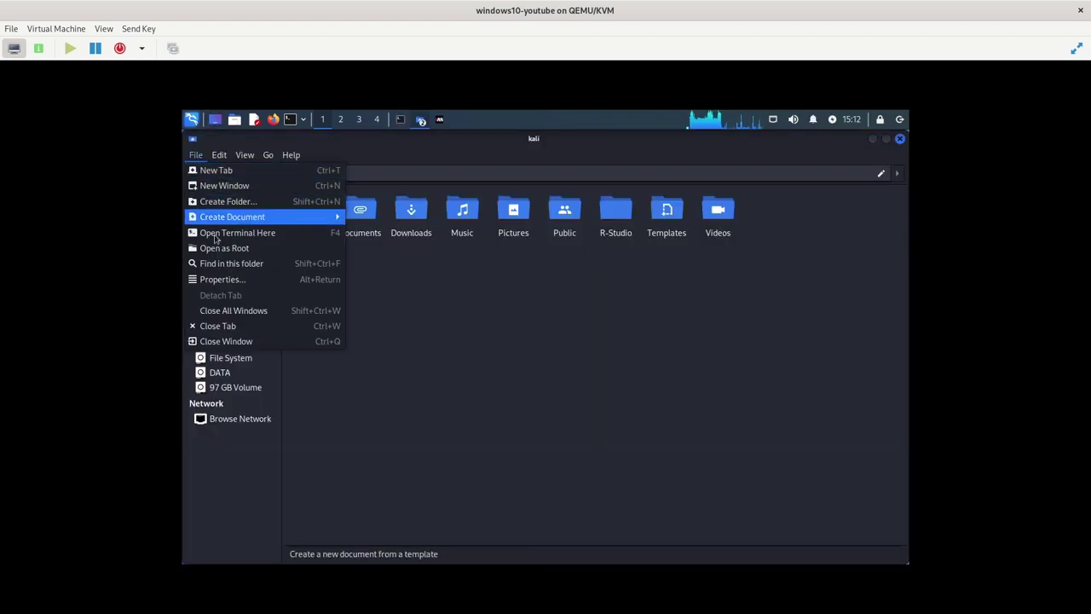
{"action": "left_click", "coordinate": [215, 248]}
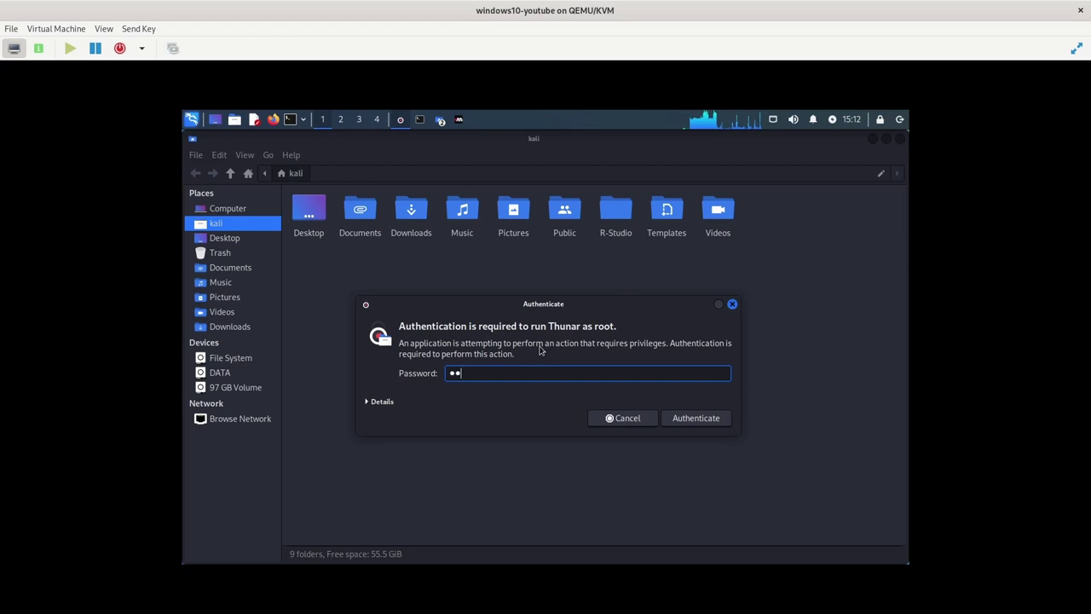
{"action": "key", "text": "Return"}
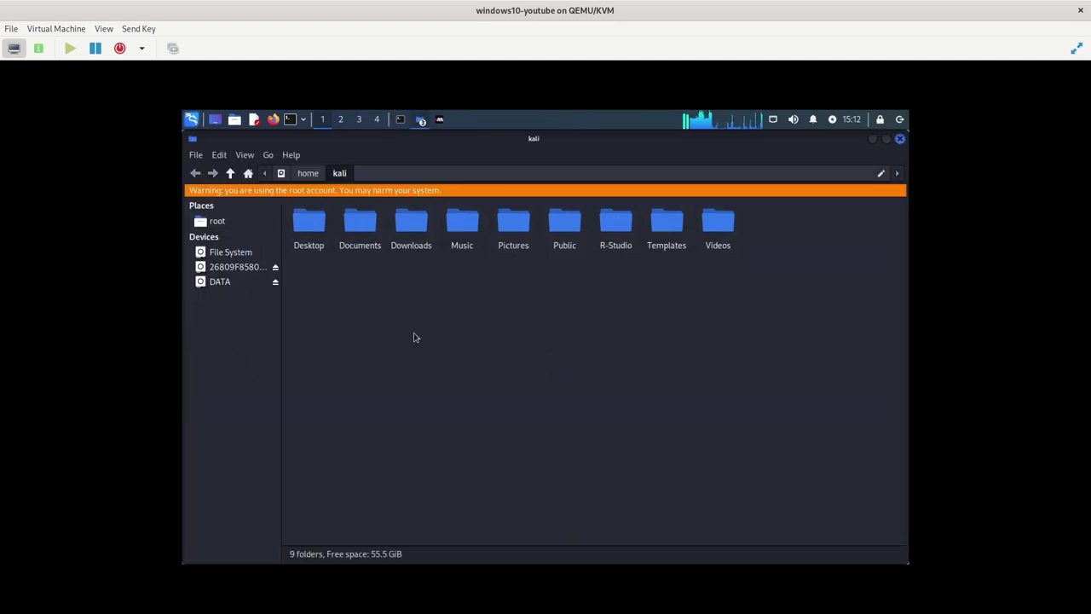
View the Windows drive and File System, then enter a /mnt/rescue path in the location bar
{"action": "left_click", "coordinate": [231, 268]}
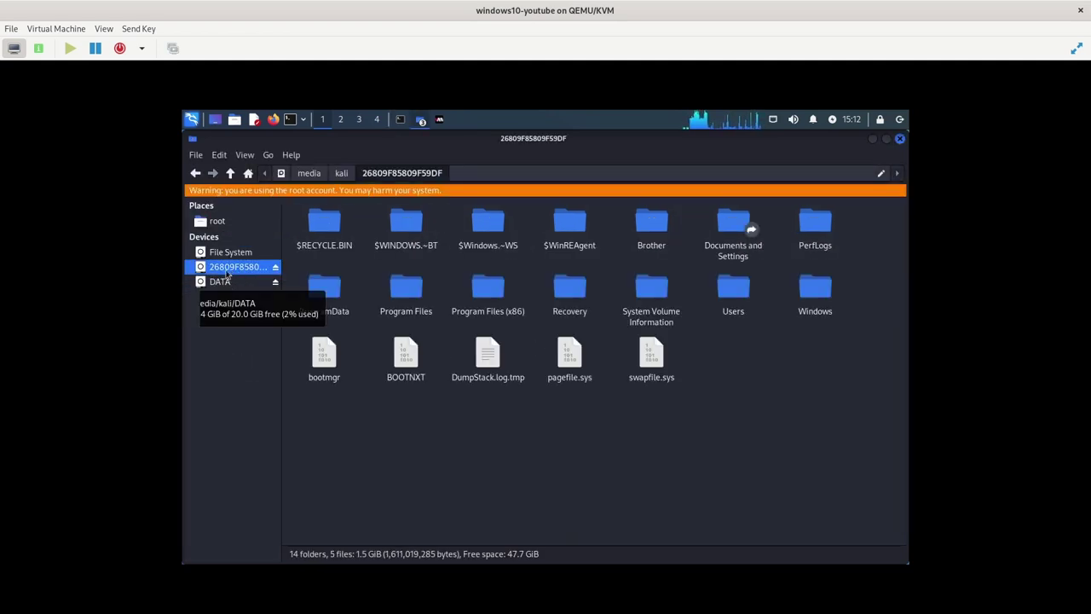
{"action": "left_click", "coordinate": [223, 252]}
{"action": "left_click", "coordinate": [461, 172]}
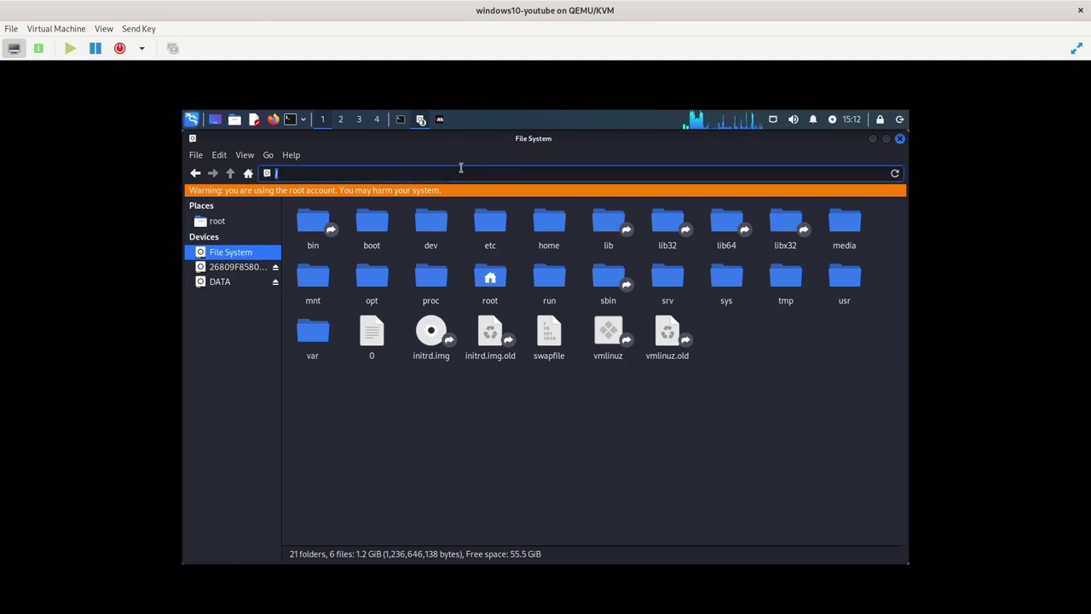
{"action": "type", "text": "mn"}
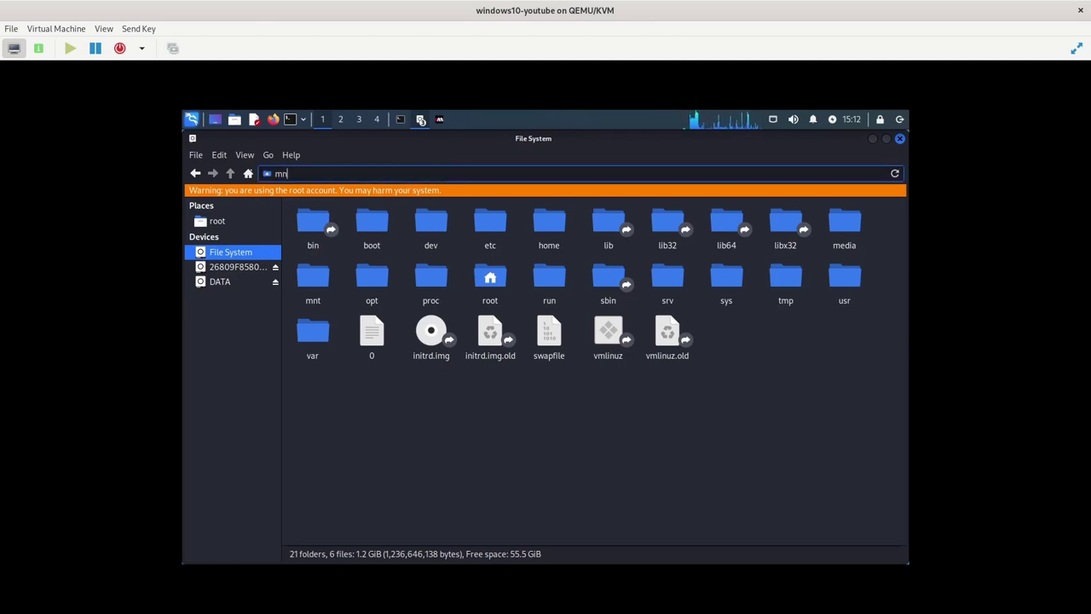
{"action": "key", "text": "BackSpace"}
{"action": "key", "text": "BackSpace"}
{"action": "type", "text": "/mn"}
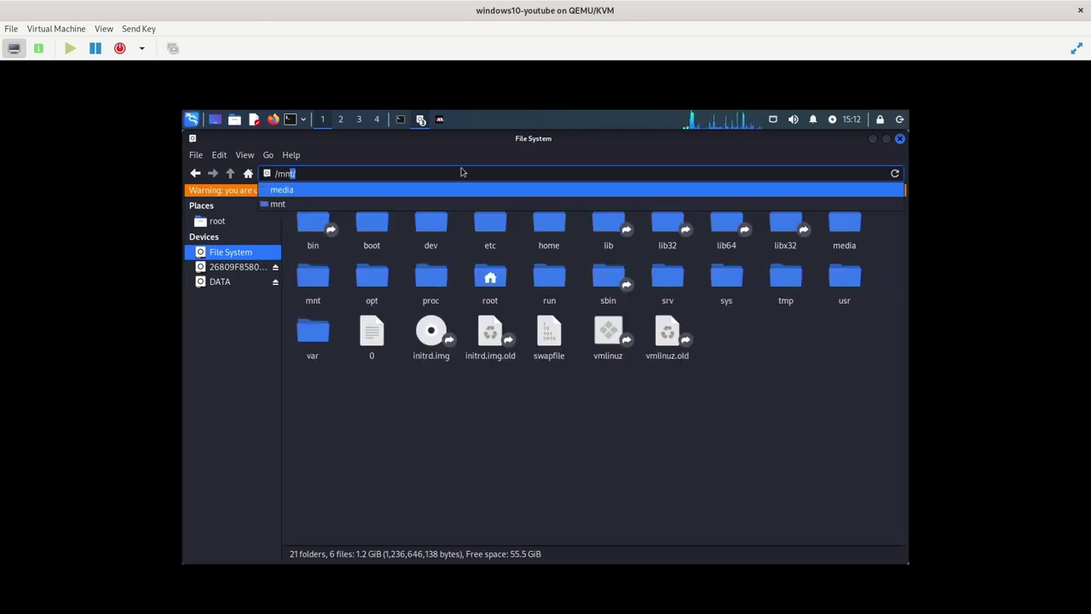
{"action": "type", "text": "tre"}
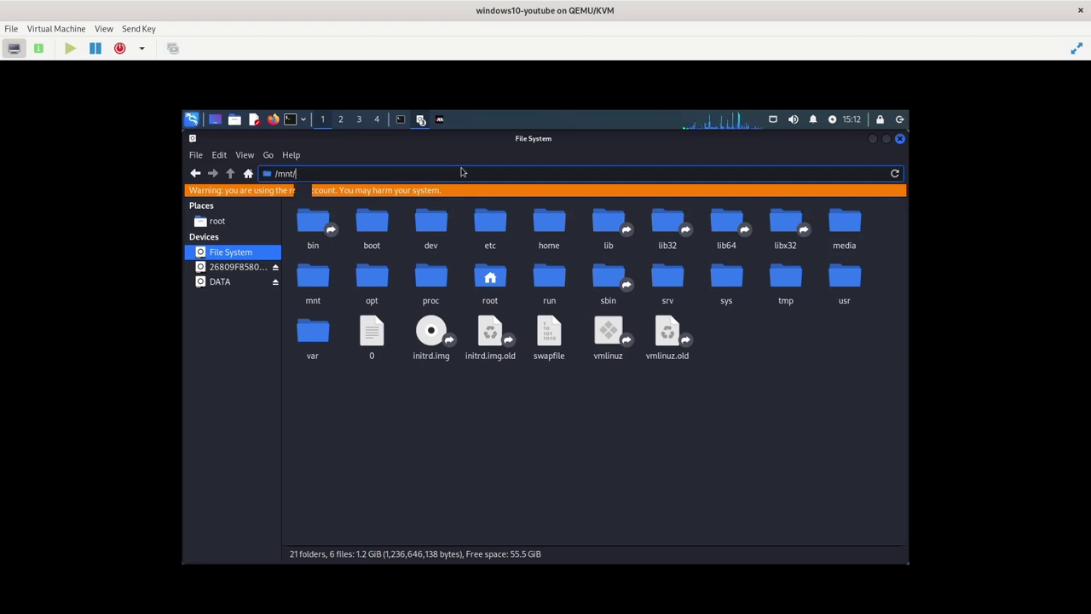
In /mnt/rescue, copy the output and photorec folders
{"action": "key", "text": "Return"}
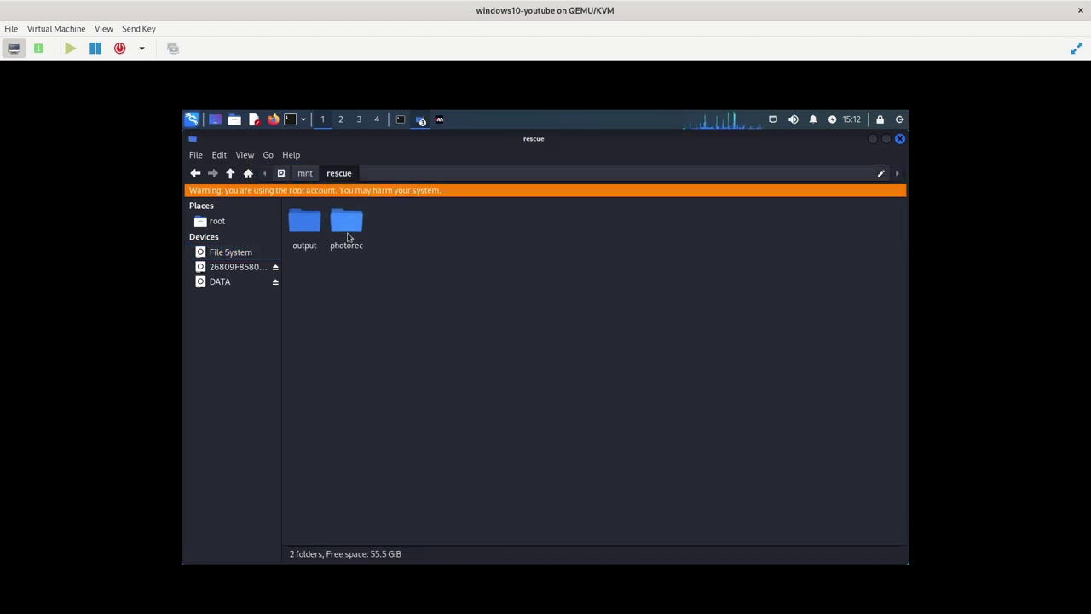
{"action": "left_click_drag", "start_coordinate": [394, 270], "coordinate": [305, 229]}
{"action": "right_click", "coordinate": [352, 230]}
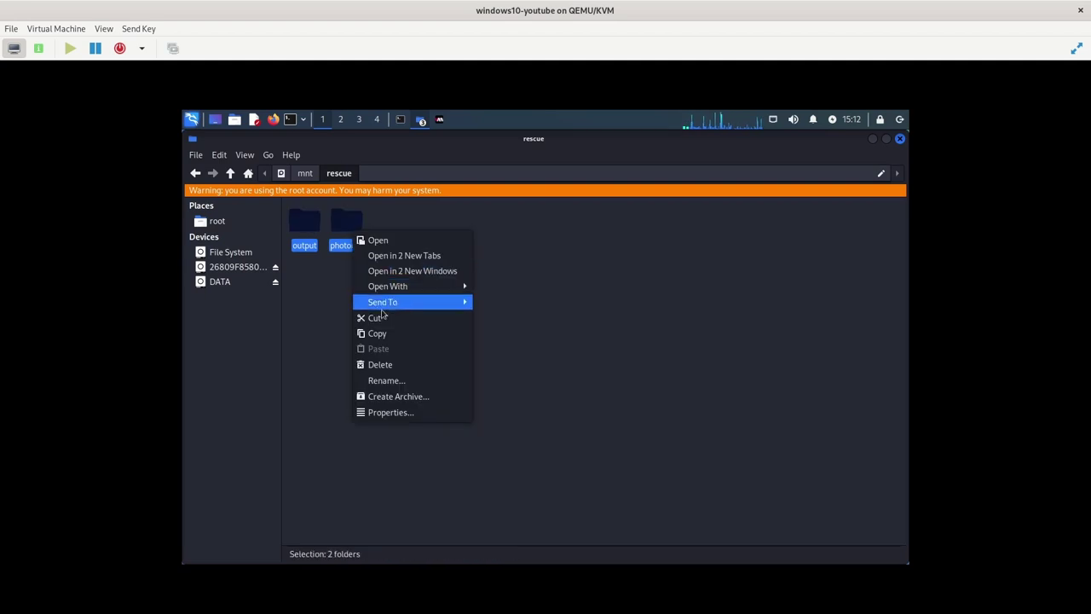
{"action": "left_click", "coordinate": [383, 337]}
Paste them into DATA's RESCUE folder, replacing all existing files
{"action": "left_click", "coordinate": [238, 283]}
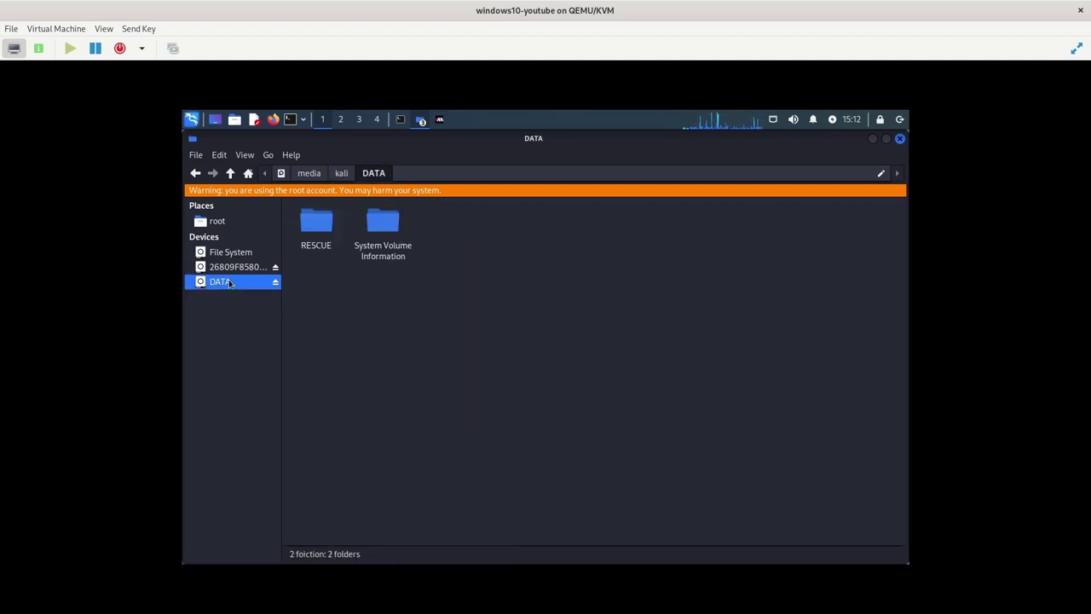
{"action": "double_click", "coordinate": [323, 229]}
{"action": "right_click", "coordinate": [345, 303]}
{"action": "left_click", "coordinate": [375, 343]}
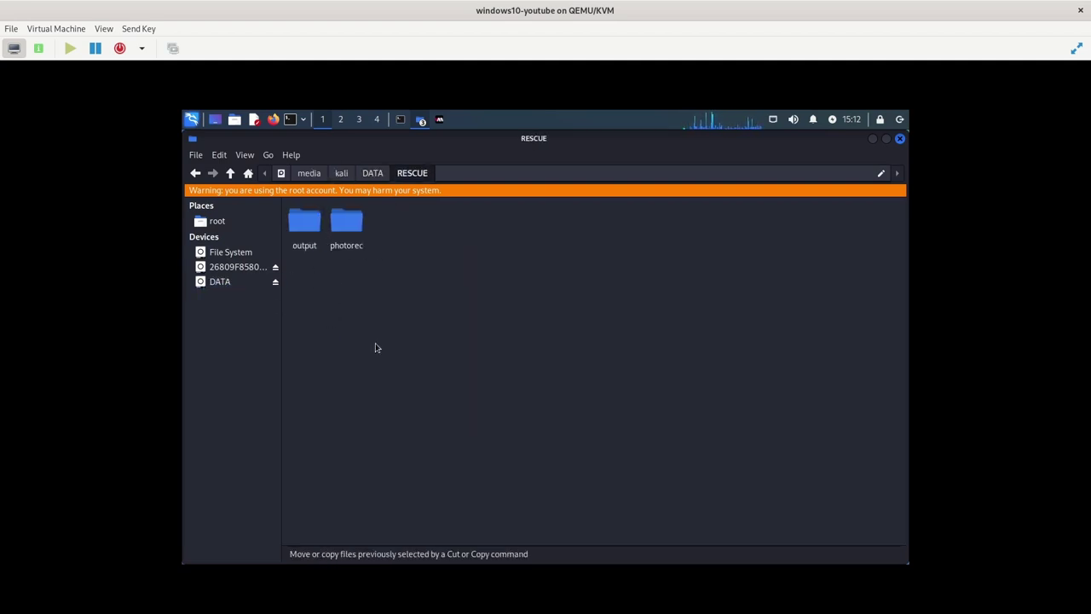
{"action": "left_click", "coordinate": [552, 421]}
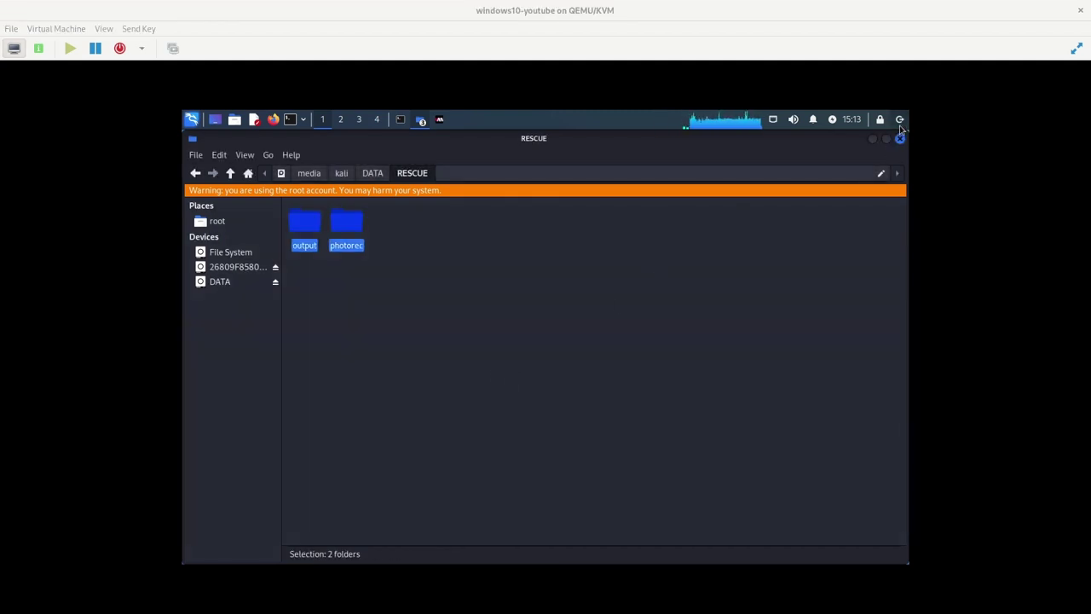
Shut down Kali and change the boot device from VirtIO Disk 2 to VirtIO Disk 1
{"action": "left_click", "coordinate": [899, 119]}
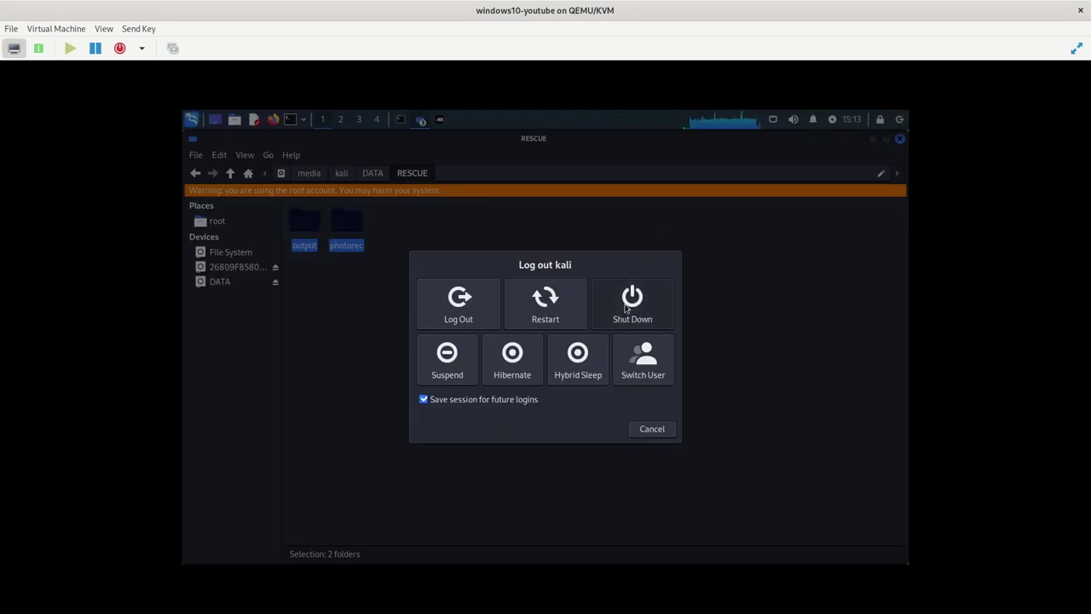
{"action": "left_click", "coordinate": [632, 303]}
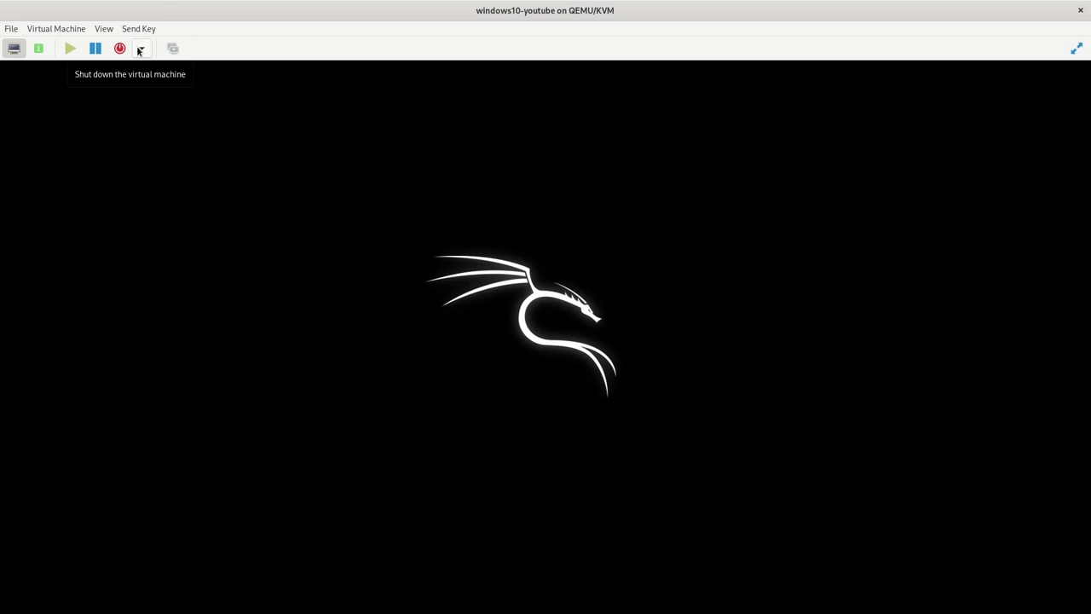
{"action": "left_click", "coordinate": [38, 48]}
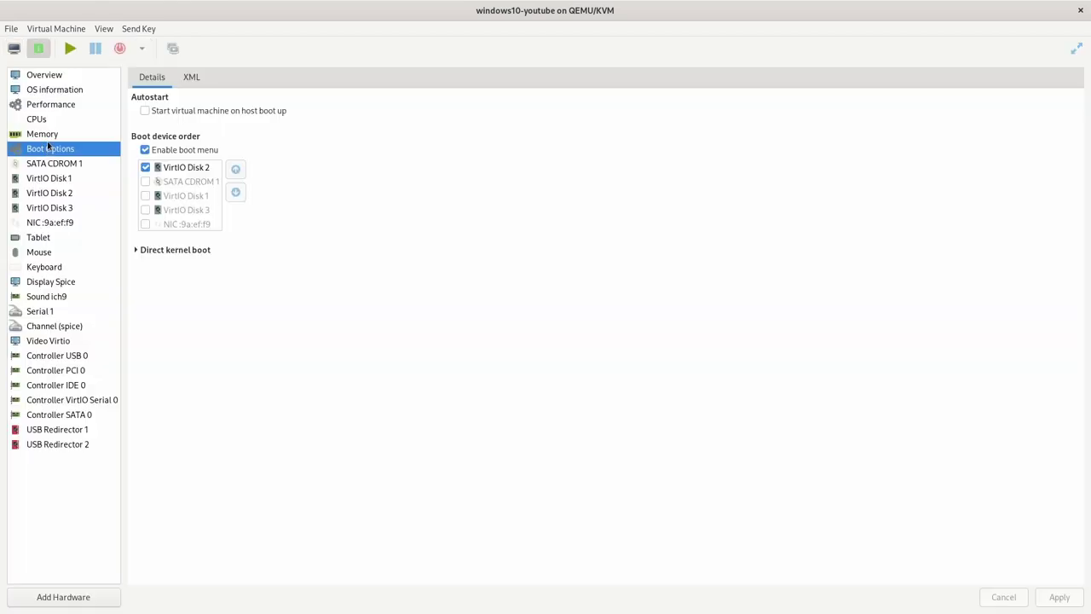
{"action": "left_click", "coordinate": [145, 167]}
{"action": "left_click", "coordinate": [145, 196]}
{"action": "left_click", "coordinate": [1060, 597]}
Start the VM from VirtIO Disk 1 and sign in to Windows with the account password
{"action": "left_click", "coordinate": [21, 51]}
{"action": "left_click", "coordinate": [644, 79]}
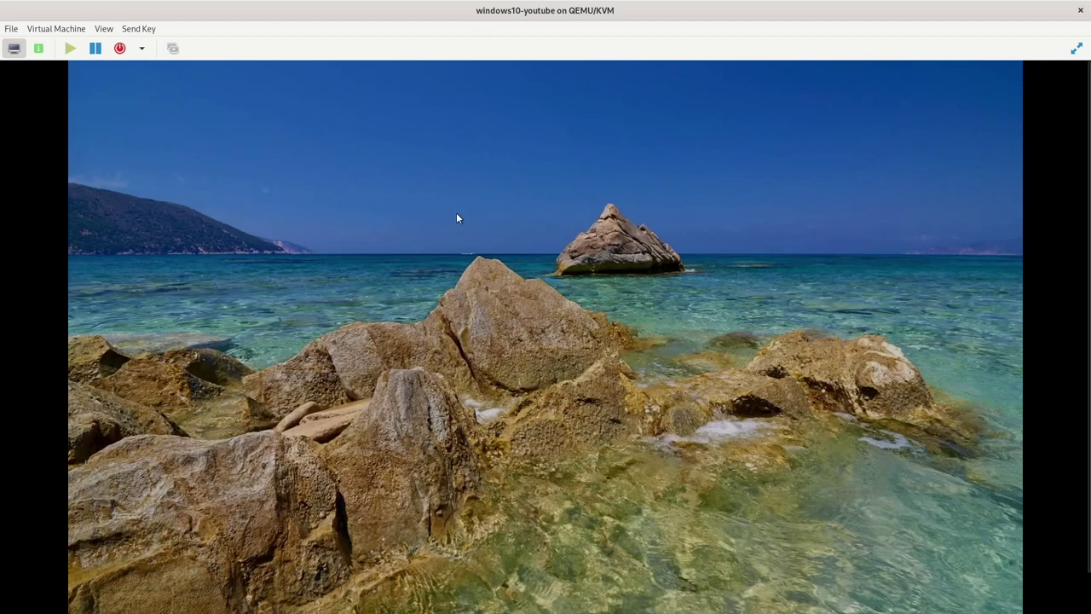
{"action": "type", "text": "********************"}
{"action": "key", "text": "Return"}
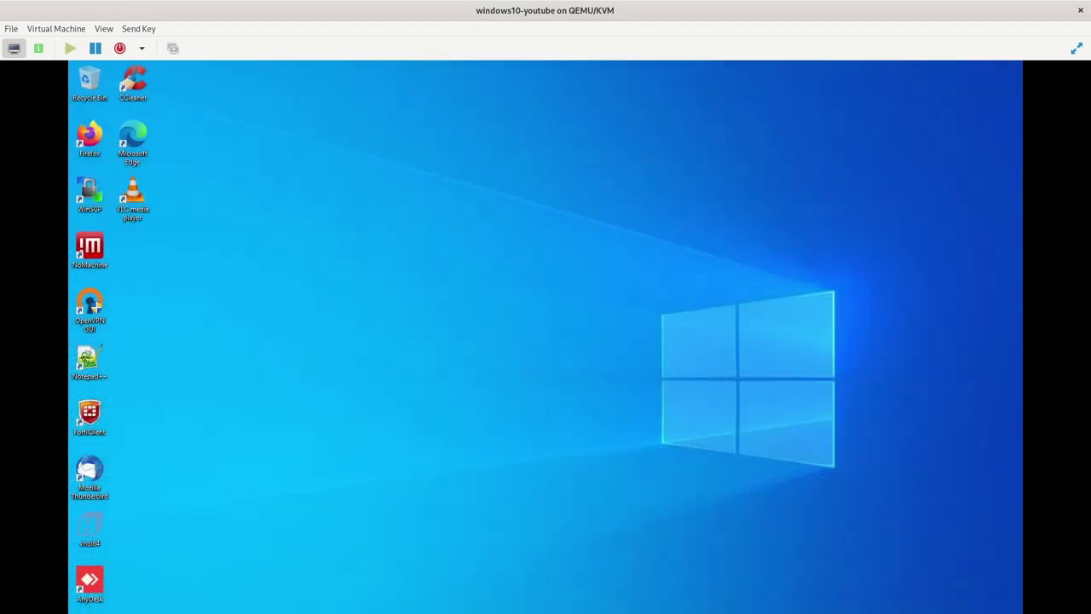
Make the VM display fullscreen and open DATA (E:) > RESCUE > output from This PC
{"action": "double_click", "coordinate": [85, 76]}
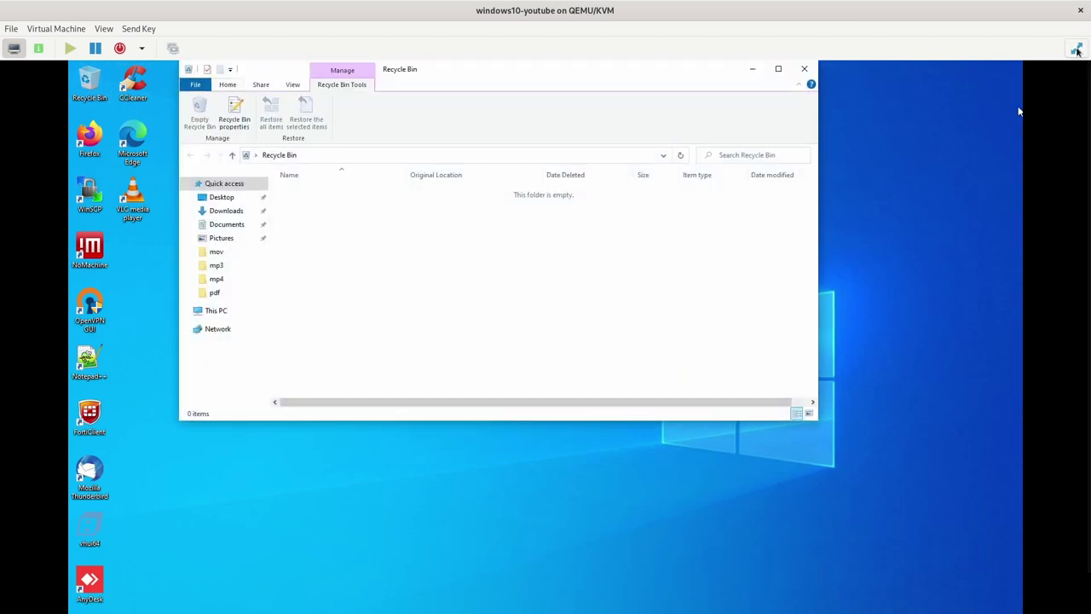
{"action": "left_click", "coordinate": [1077, 50]}
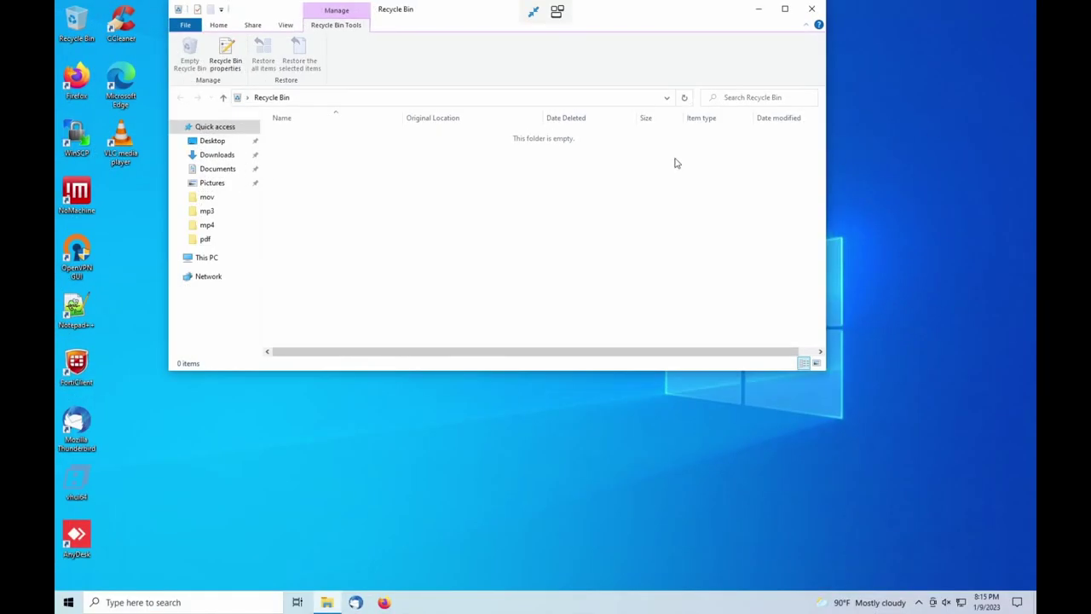
{"action": "left_click", "coordinate": [214, 258]}
{"action": "left_click", "coordinate": [655, 266]}
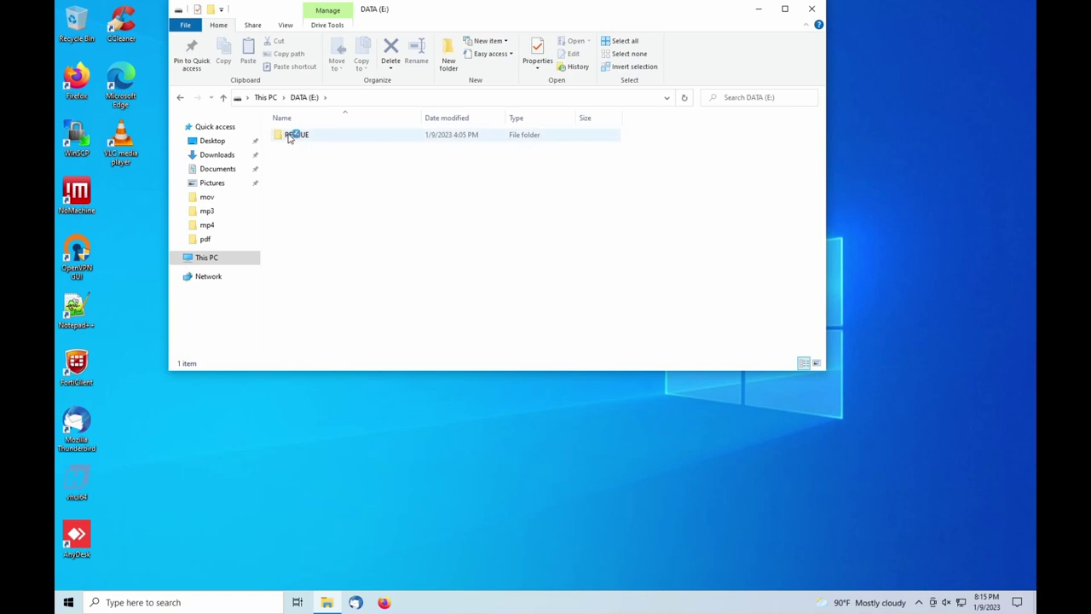
{"action": "double_click", "coordinate": [290, 137]}
{"action": "left_click", "coordinate": [313, 136]}
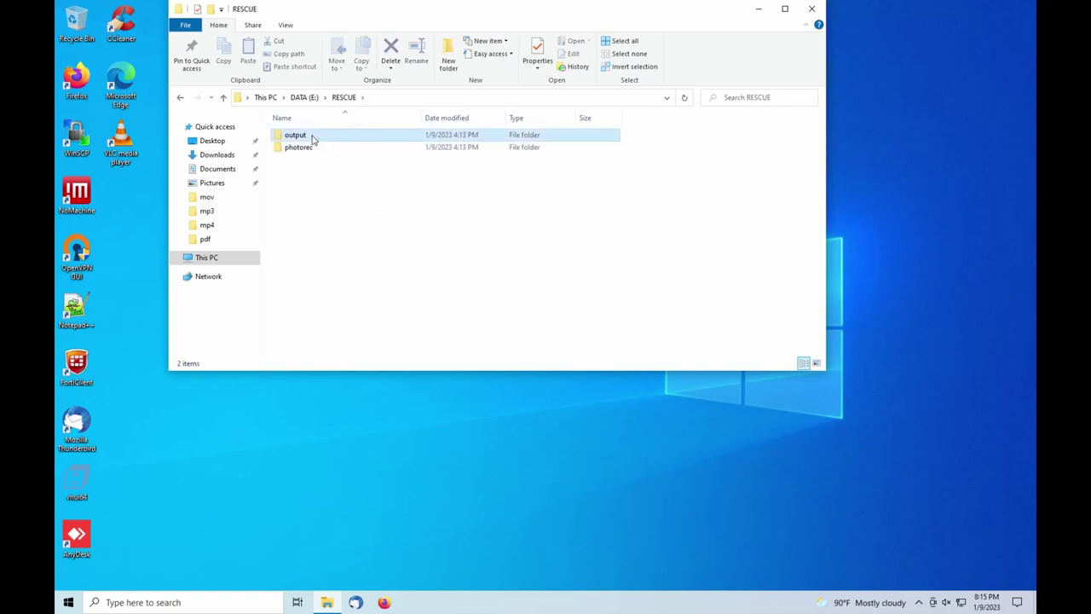
{"action": "double_click", "coordinate": [313, 138]}
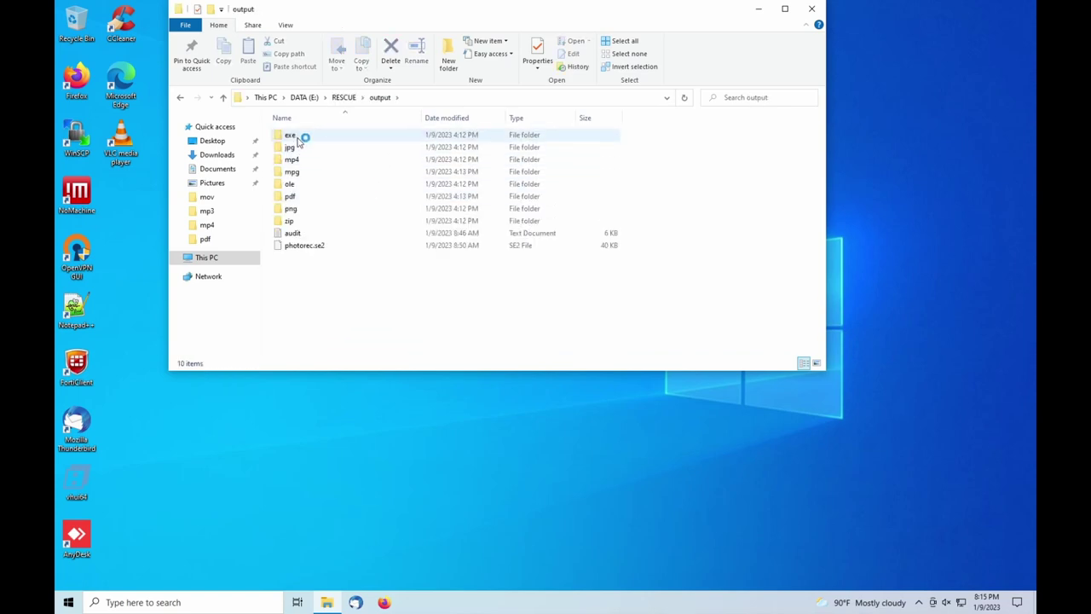
Browse the recovered exe, jpg, mp4 and mpg subfolders of output
{"action": "double_click", "coordinate": [294, 137]}
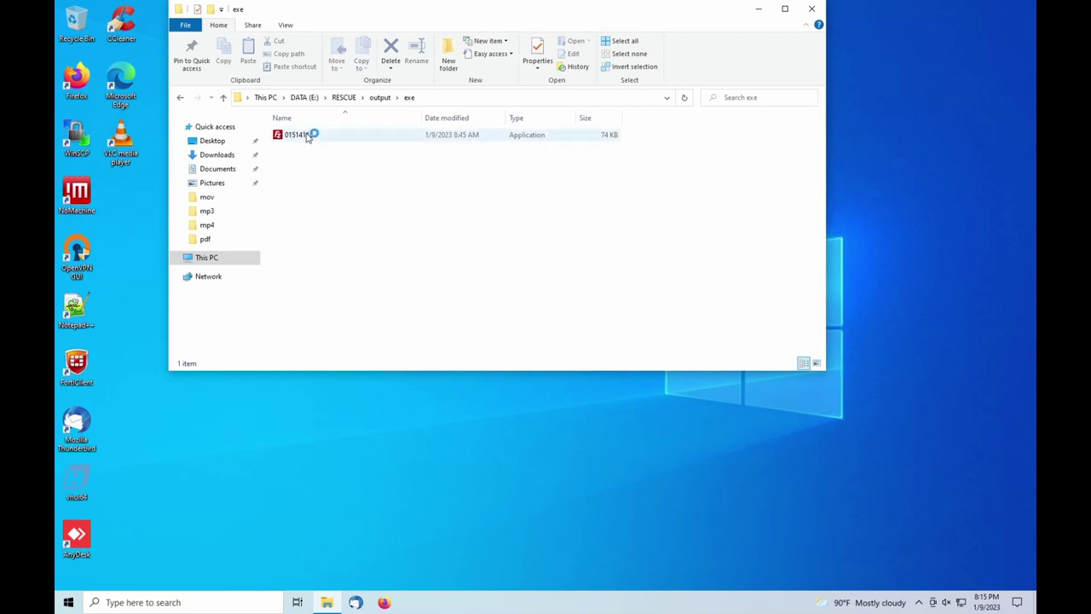
{"action": "left_click", "coordinate": [380, 98]}
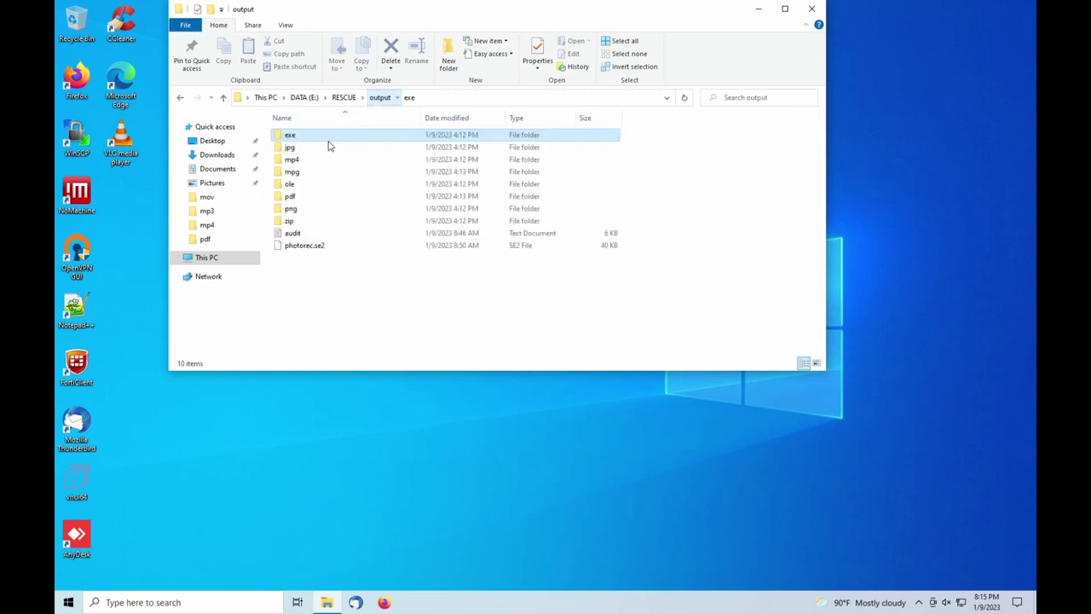
{"action": "left_click", "coordinate": [292, 149]}
{"action": "double_click", "coordinate": [293, 151]}
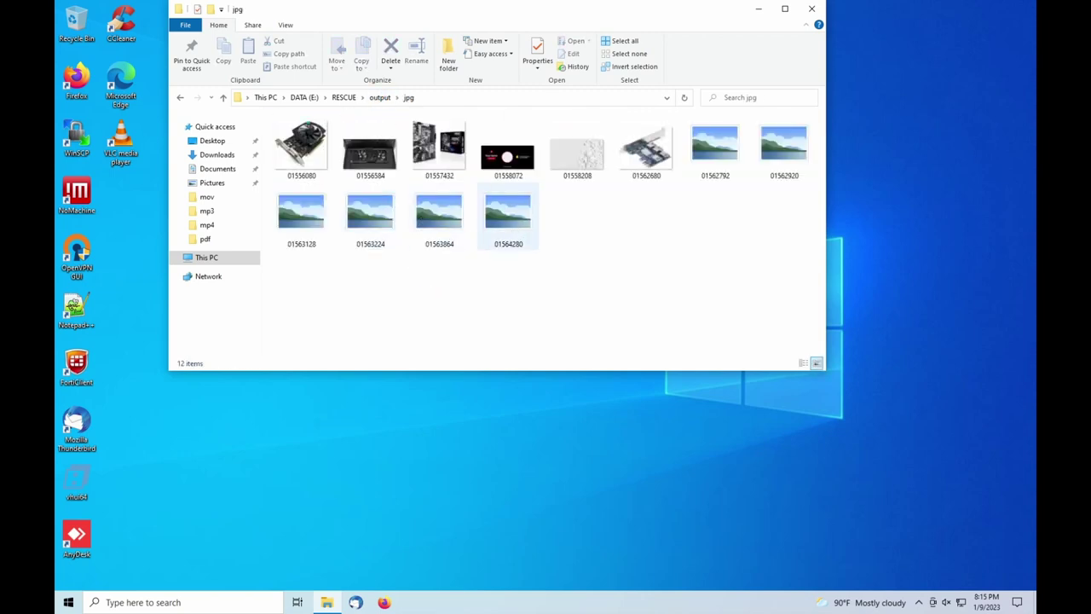
{"action": "left_click", "coordinate": [376, 99]}
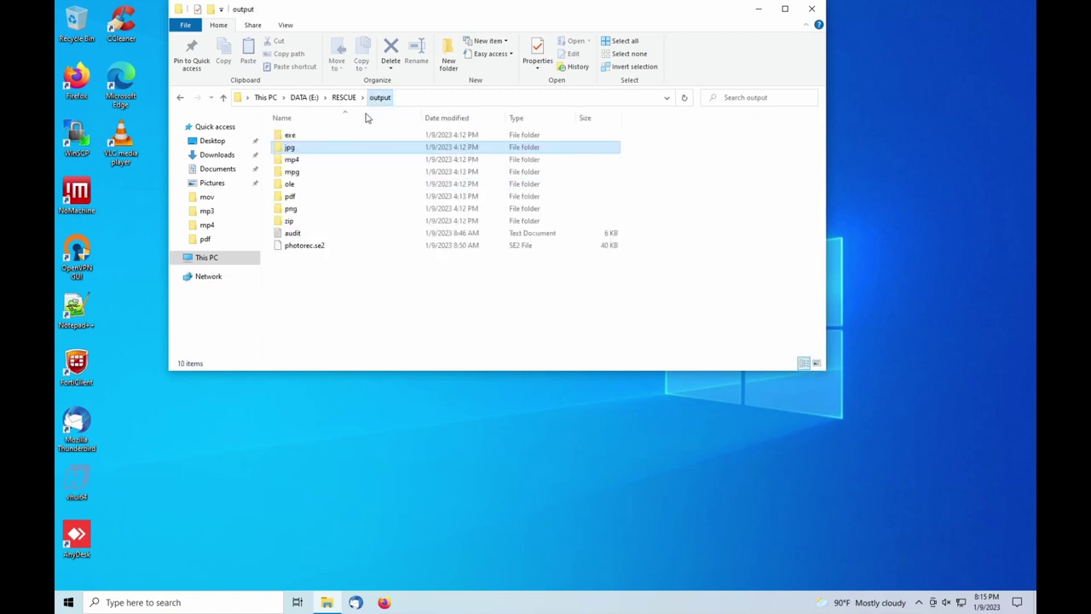
{"action": "double_click", "coordinate": [292, 159]}
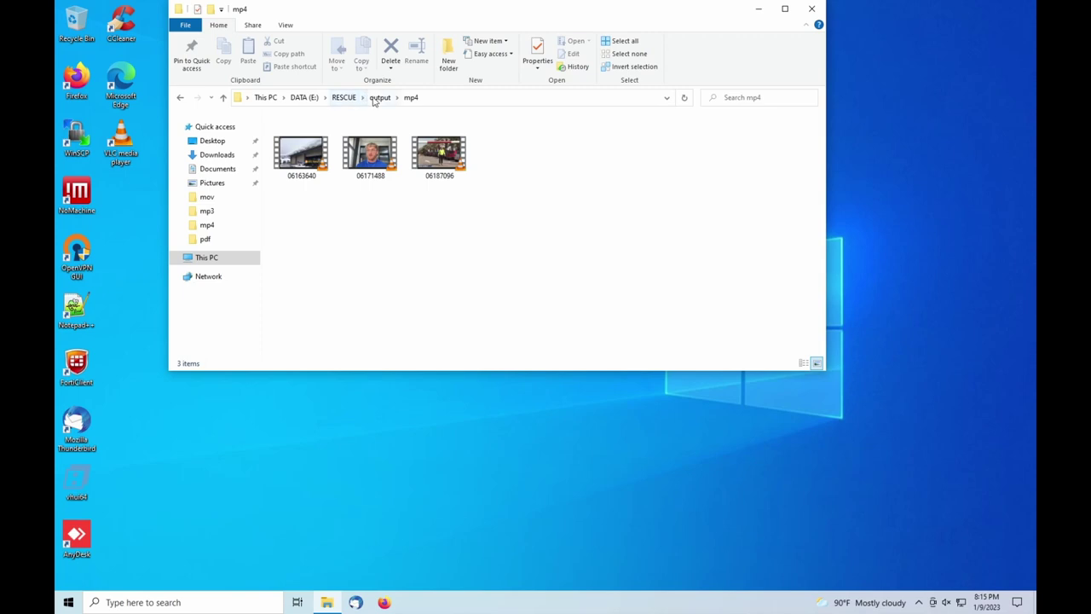
{"action": "left_click", "coordinate": [379, 97]}
{"action": "double_click", "coordinate": [303, 173]}
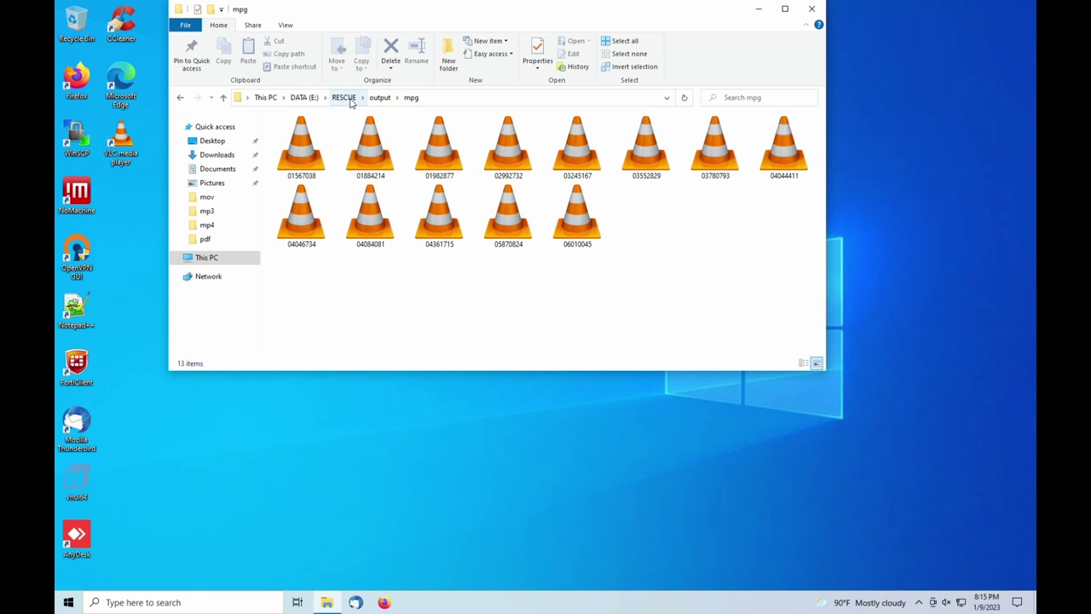
Go back through RESCUE to output and open the pdf folder
{"action": "left_click", "coordinate": [345, 98]}
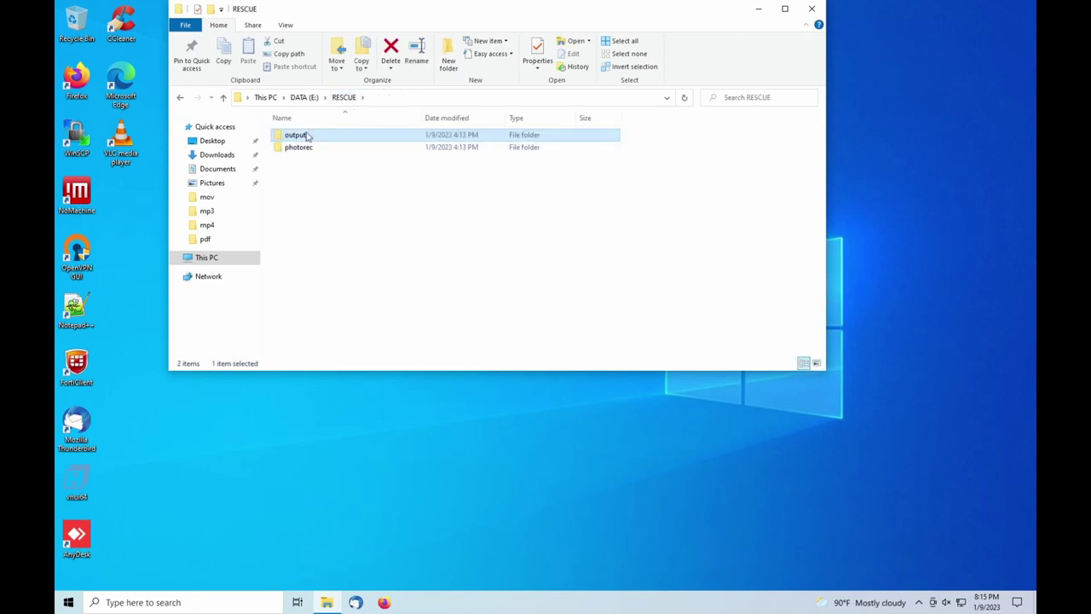
{"action": "double_click", "coordinate": [298, 137]}
{"action": "double_click", "coordinate": [346, 196]}
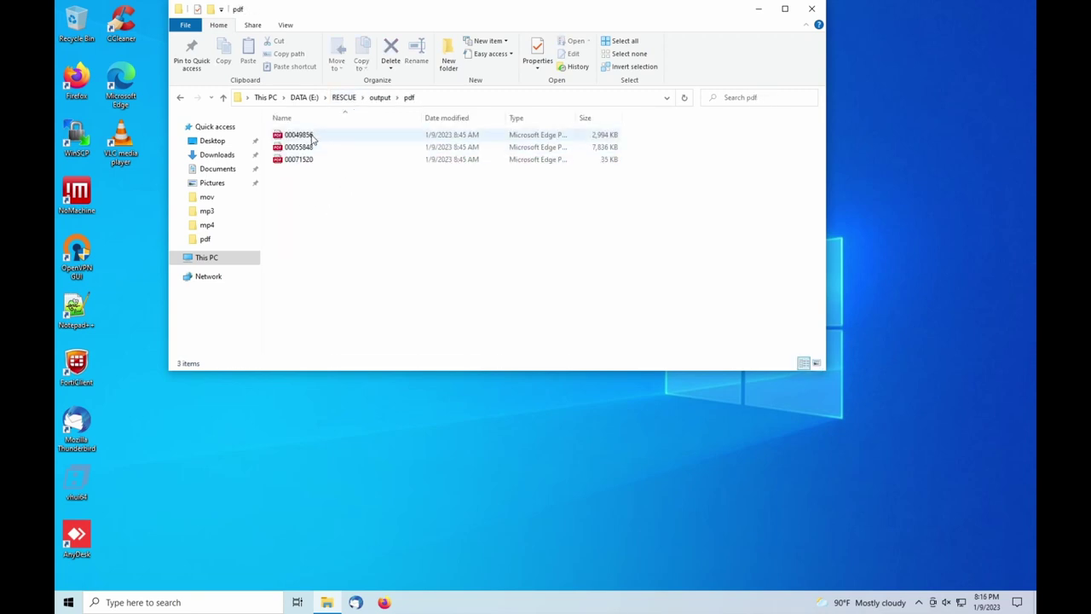
Preview recovered PDF 00049856 in Edge, then browse the png folder's 48 recovered images
{"action": "double_click", "coordinate": [310, 136]}
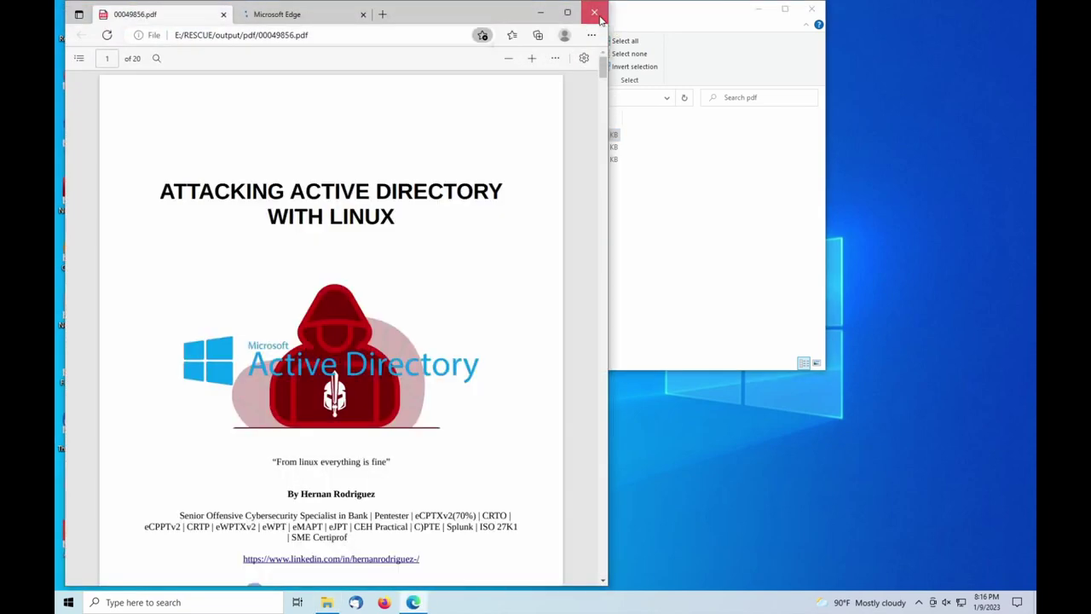
{"action": "left_click", "coordinate": [601, 14]}
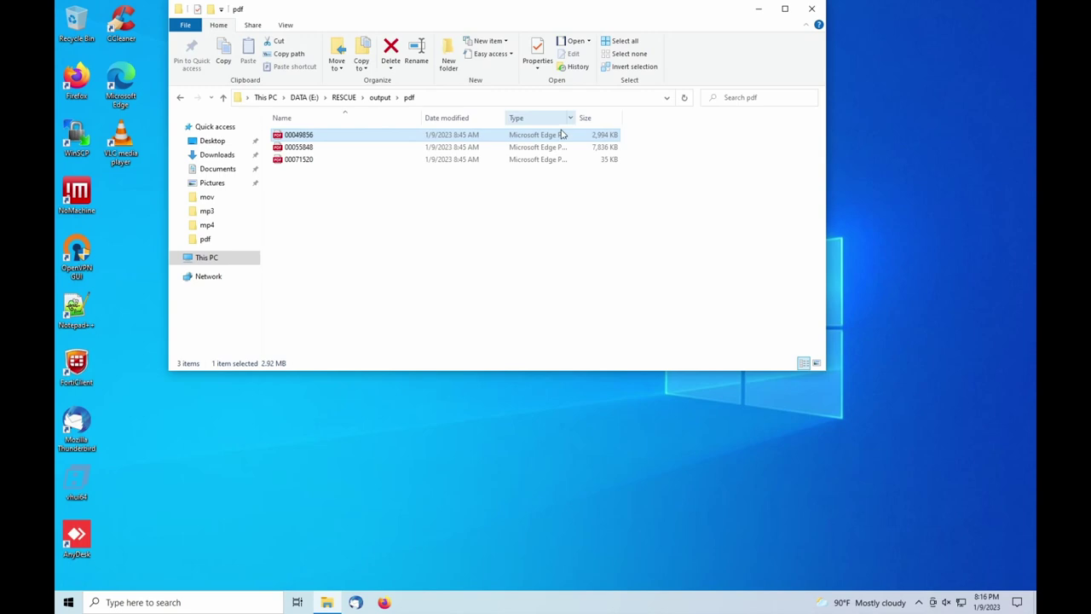
{"action": "left_click", "coordinate": [380, 97]}
{"action": "double_click", "coordinate": [290, 209]}
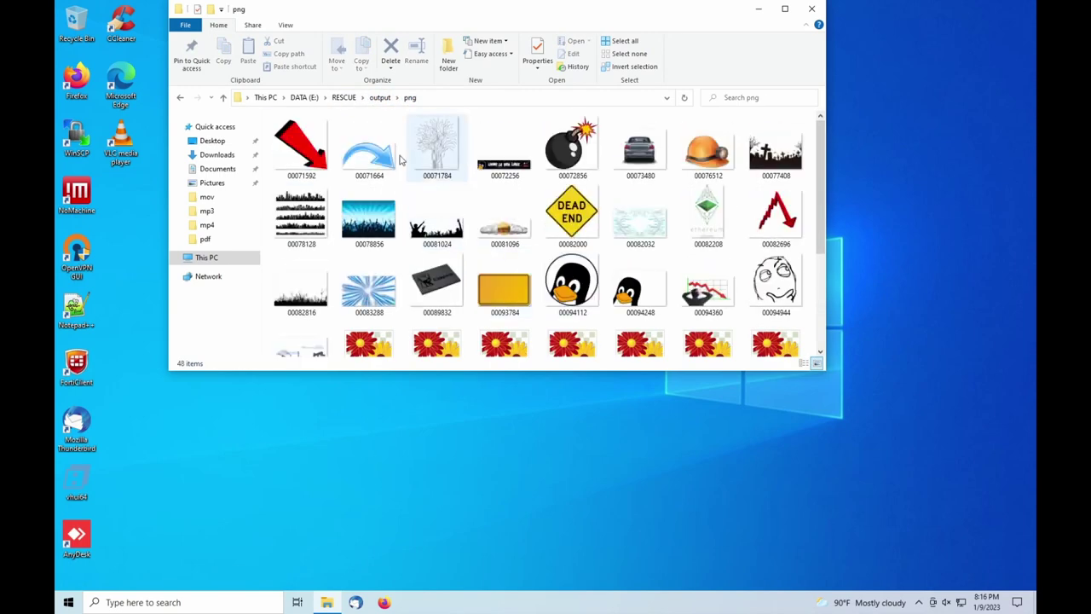
{"action": "left_click", "coordinate": [379, 98]}
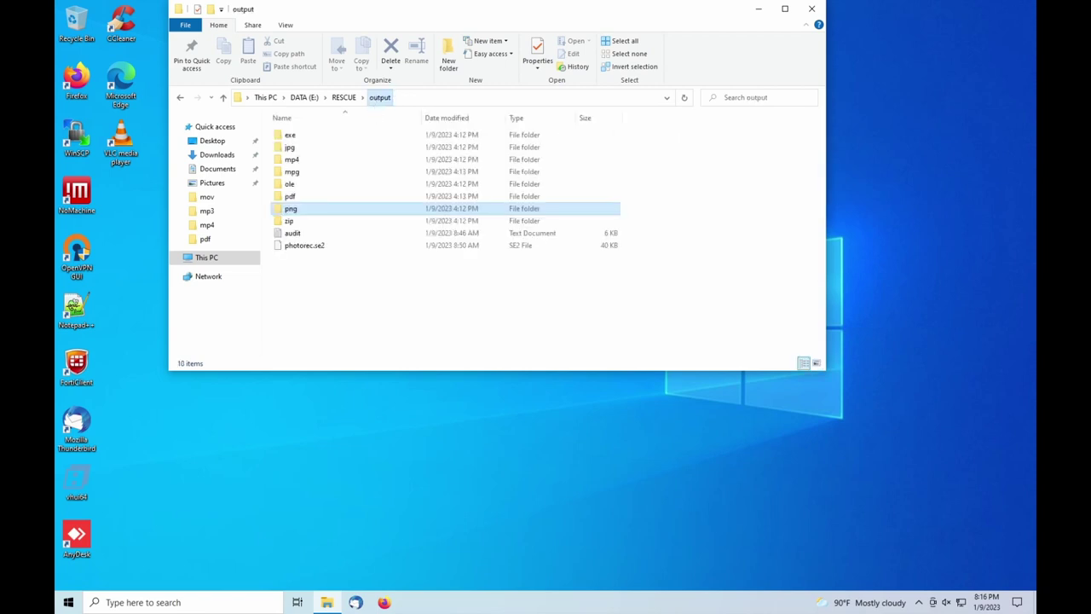
Open zip archive 00049712 in File Explorer, close it, and go up to RESCUE
{"action": "double_click", "coordinate": [315, 221]}
{"action": "left_click", "coordinate": [318, 134]}
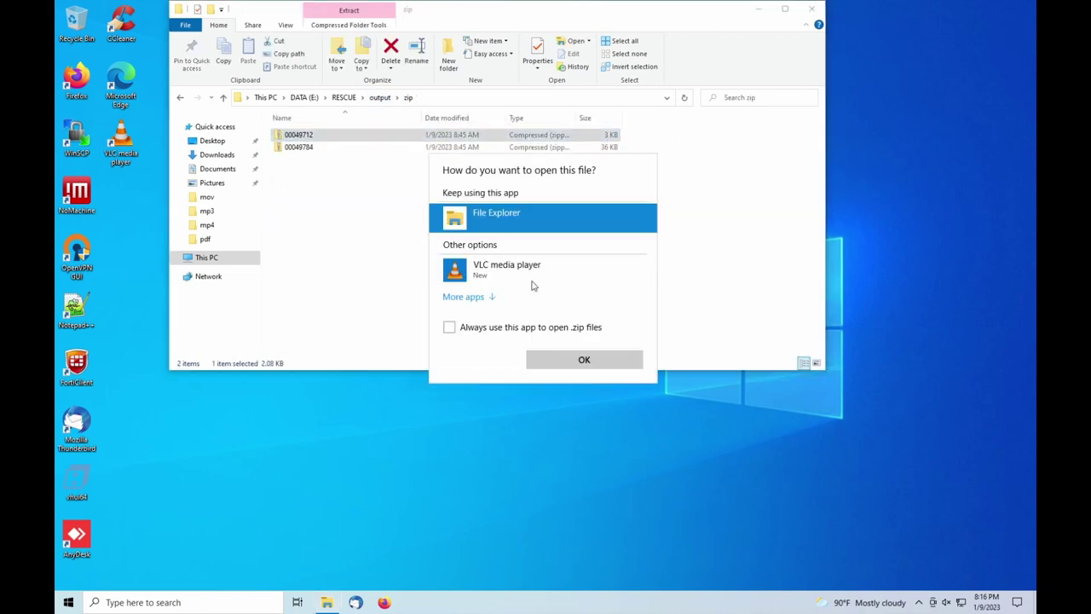
{"action": "left_click", "coordinate": [577, 360]}
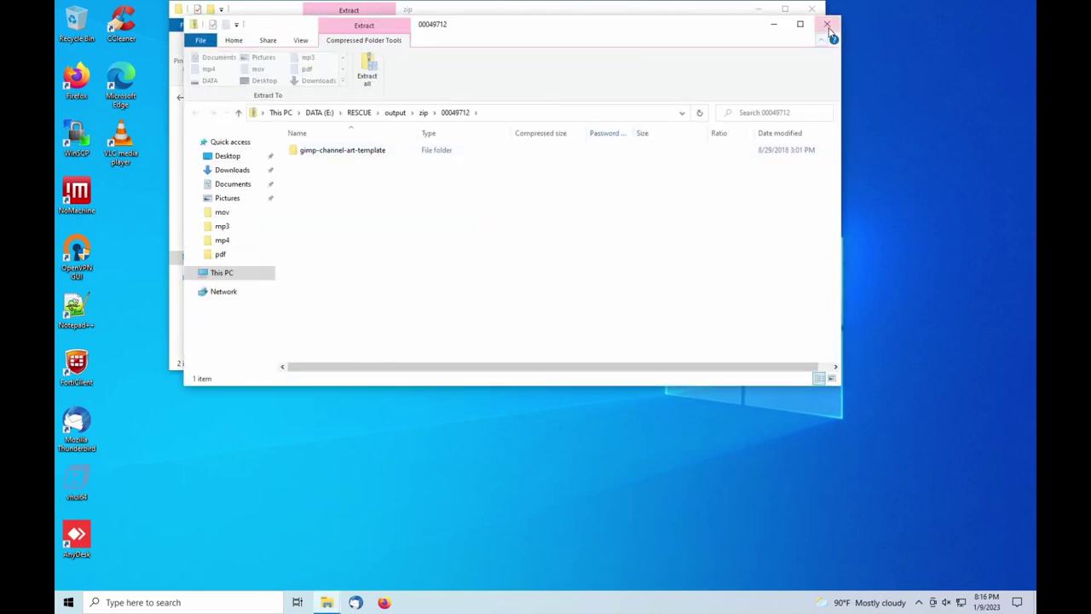
{"action": "left_click", "coordinate": [826, 24]}
{"action": "left_click", "coordinate": [344, 97]}
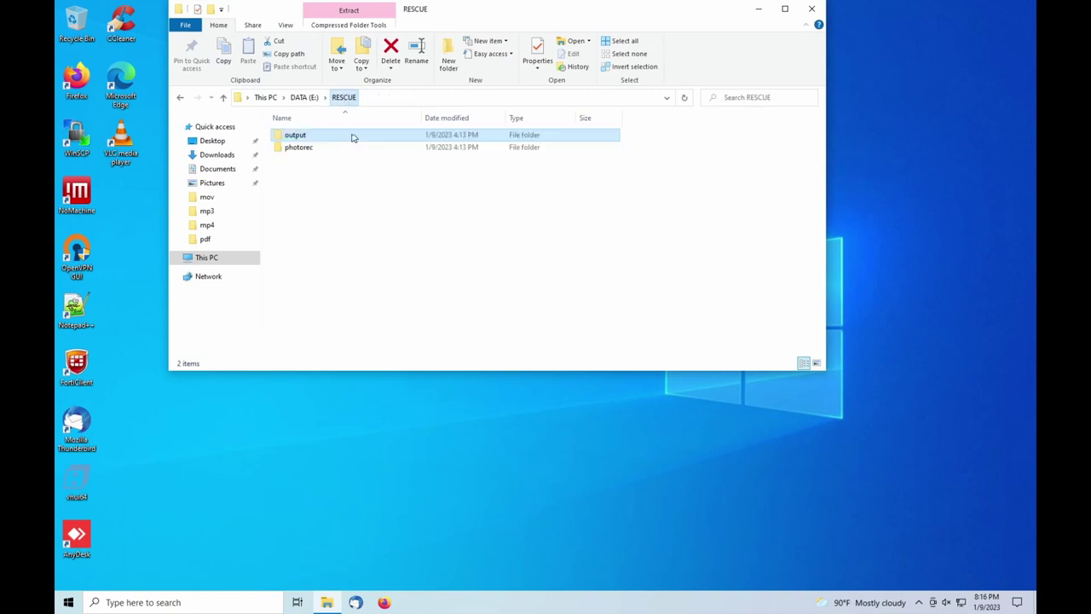
Open photorec > recup_dir.1 and check the size of f0200936.qcow2
{"action": "double_click", "coordinate": [303, 149]}
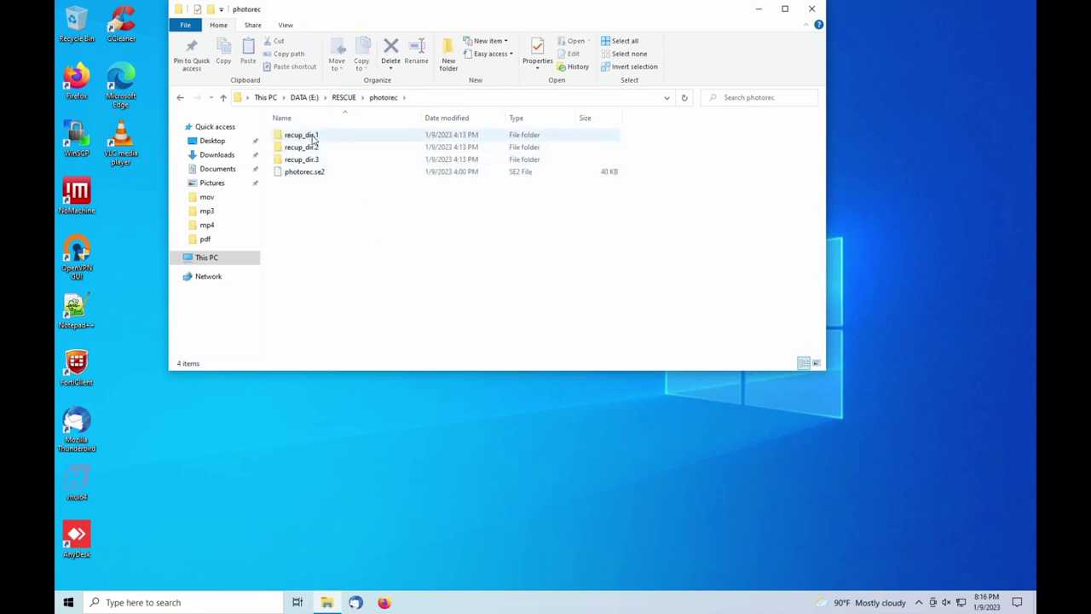
{"action": "double_click", "coordinate": [307, 137]}
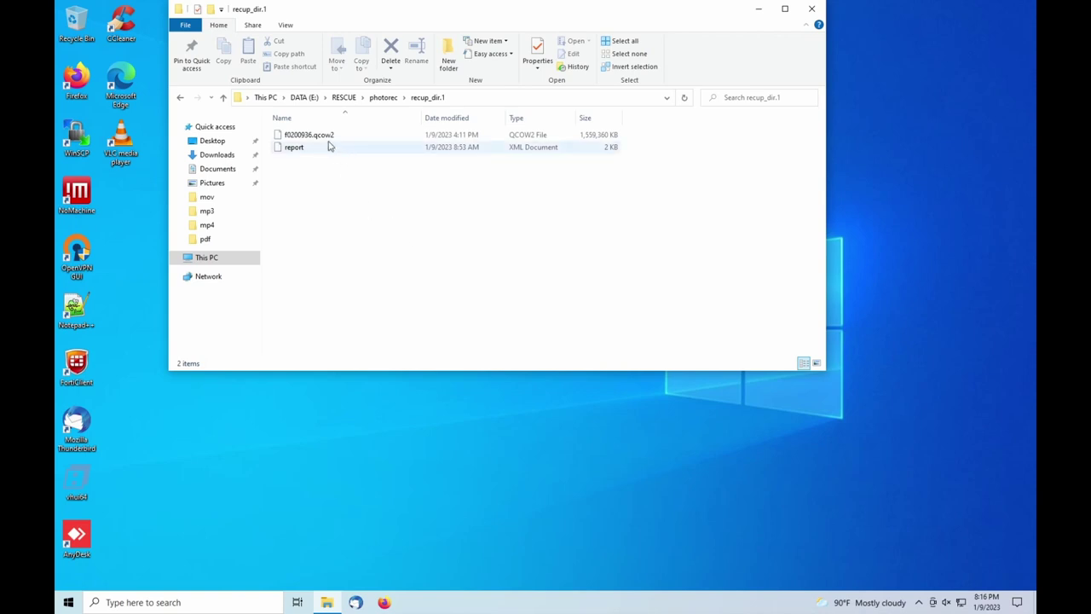
{"action": "left_click", "coordinate": [330, 141]}
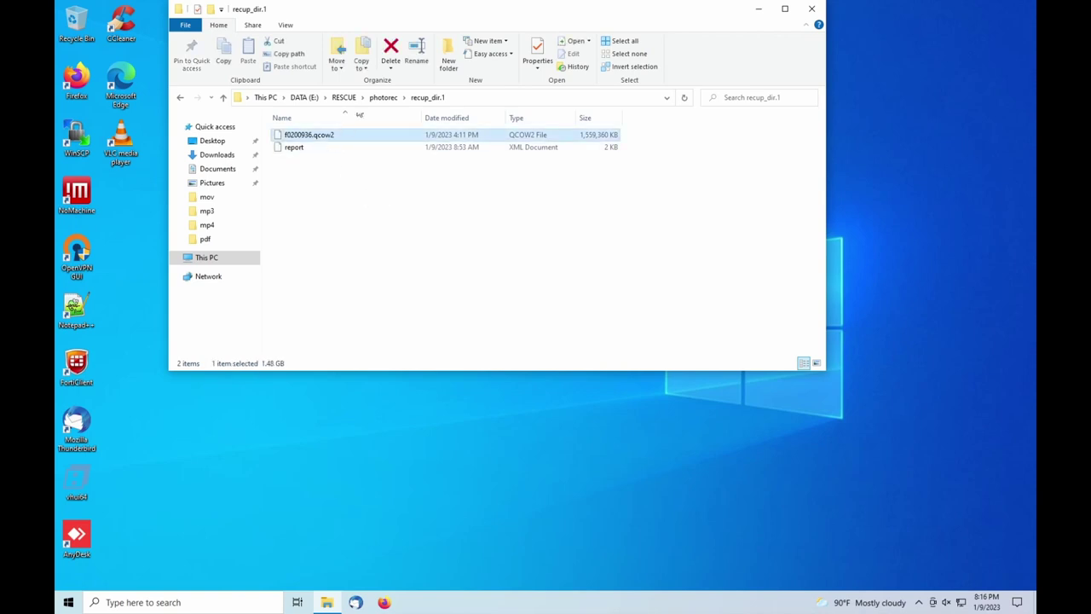
Inspect the six recovered videos in recup_dir.2, then open recup_dir.3
{"action": "left_click", "coordinate": [344, 97]}
{"action": "double_click", "coordinate": [333, 147]}
{"action": "double_click", "coordinate": [310, 148]}
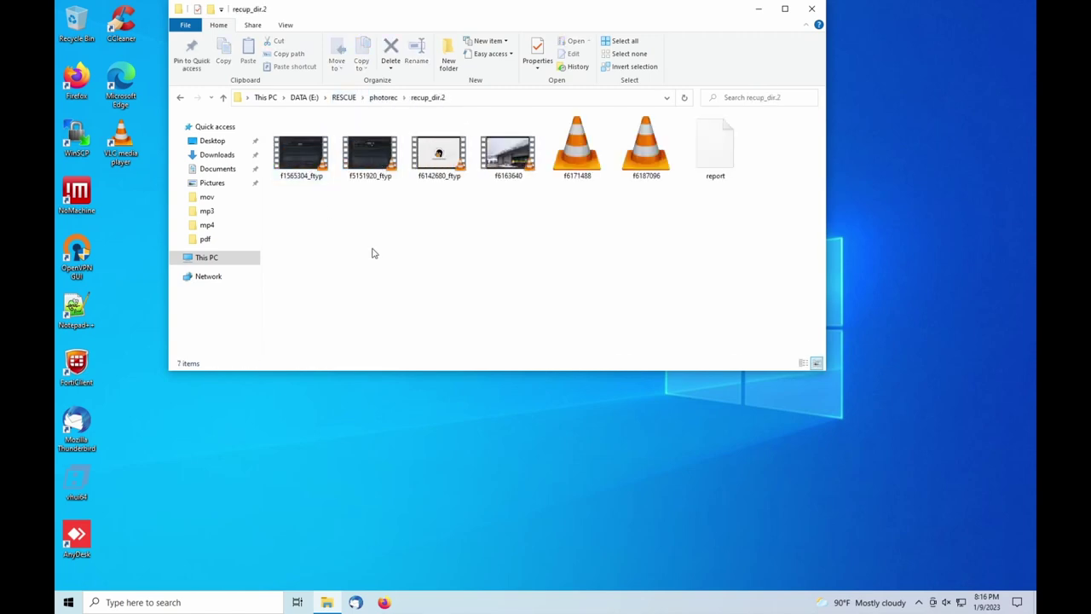
{"action": "mouse_move", "coordinate": [308, 175]}
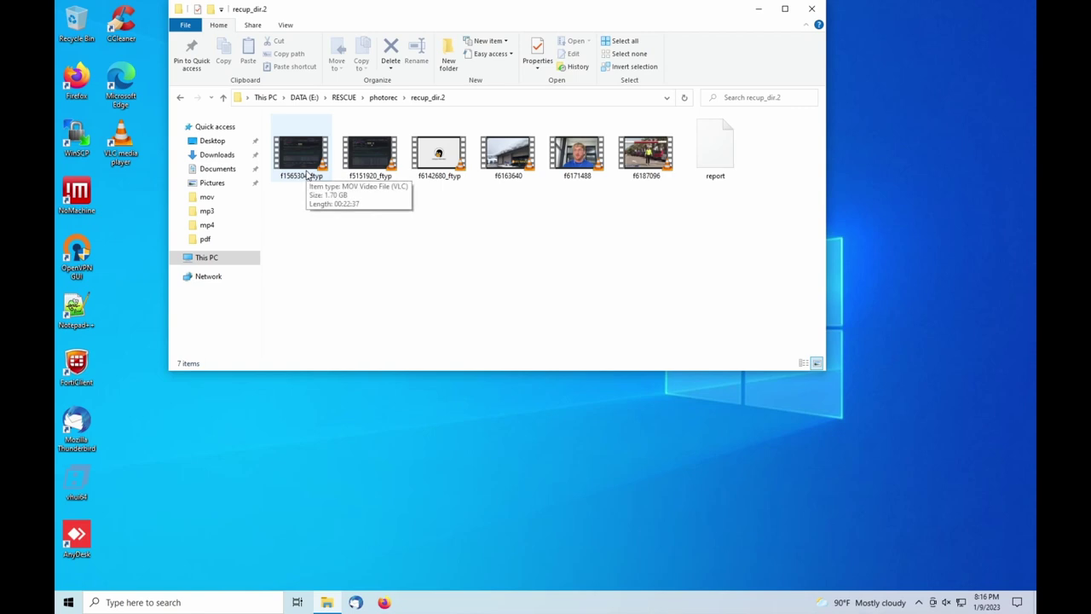
{"action": "left_click", "coordinate": [559, 181]}
{"action": "left_click", "coordinate": [383, 97]}
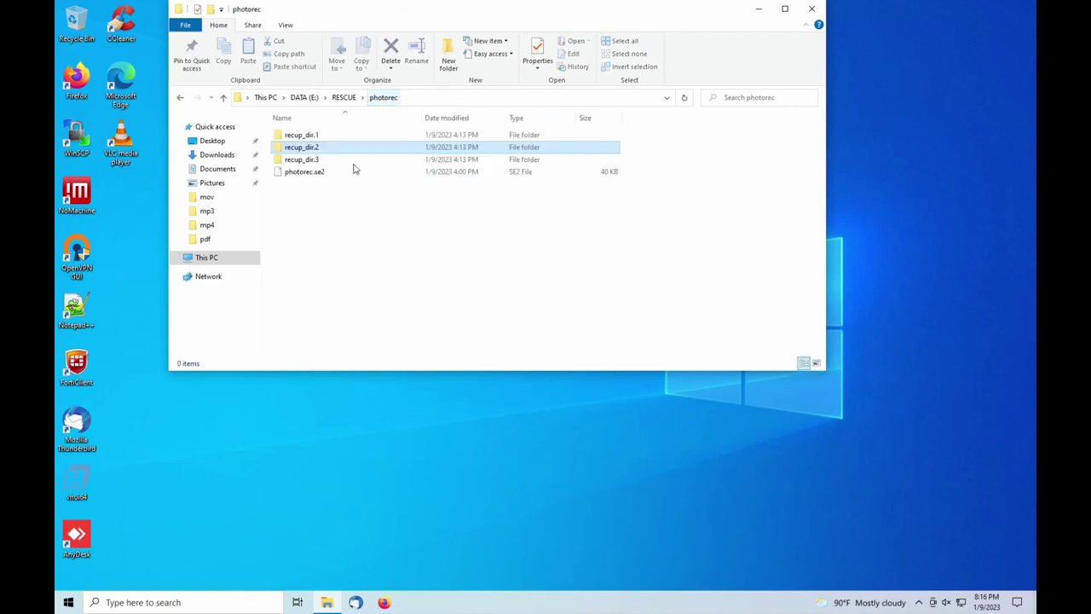
{"action": "double_click", "coordinate": [312, 159]}
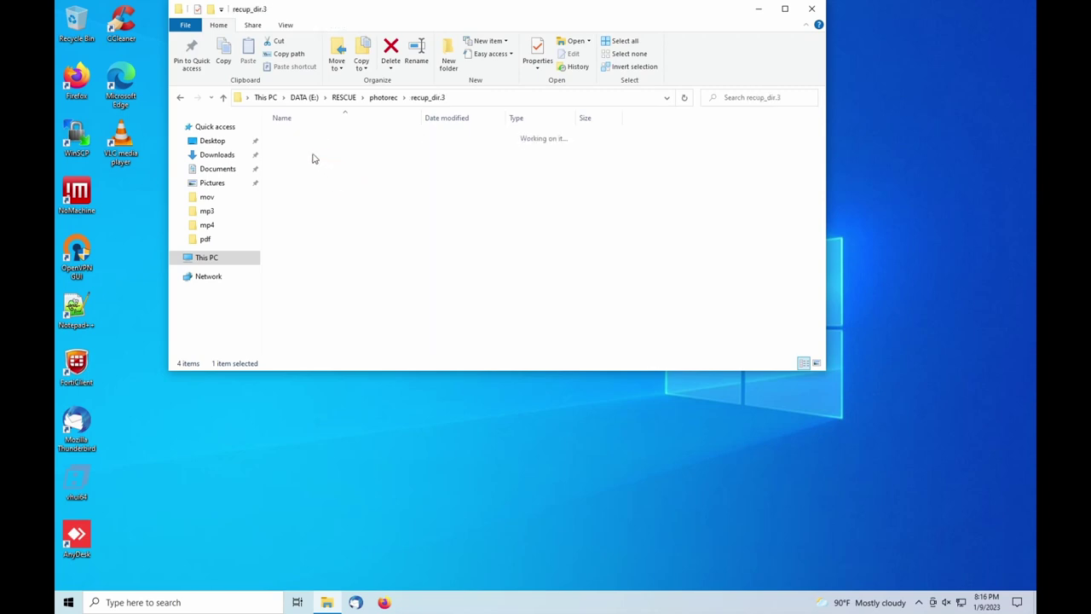
{"action": "left_click", "coordinate": [300, 135]}
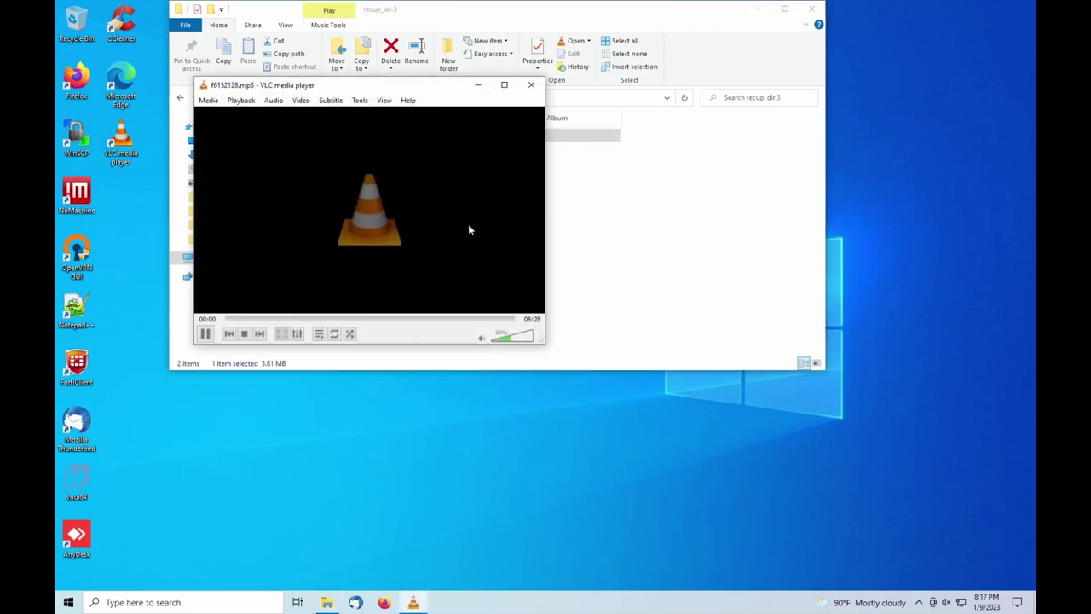
{"action": "left_click", "coordinate": [327, 318]}
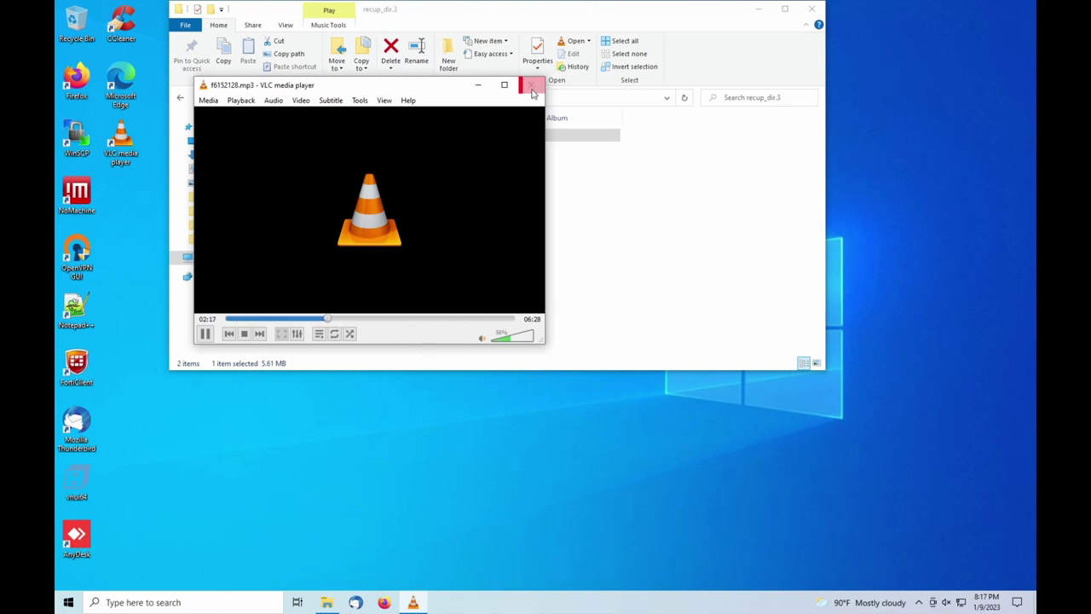
{"action": "left_click", "coordinate": [531, 84]}
{"action": "left_click", "coordinate": [407, 290]}
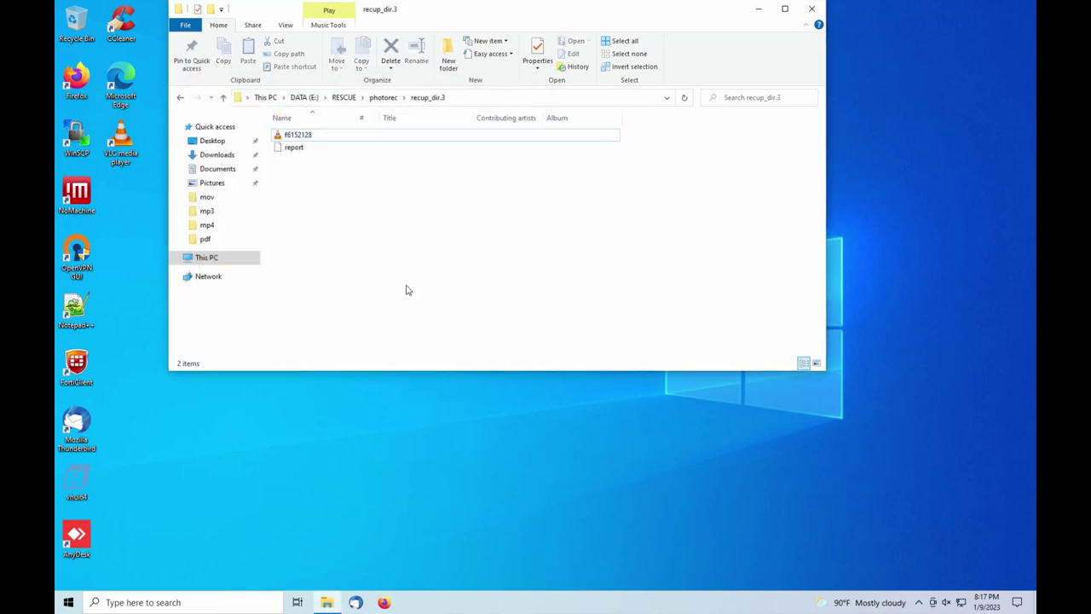